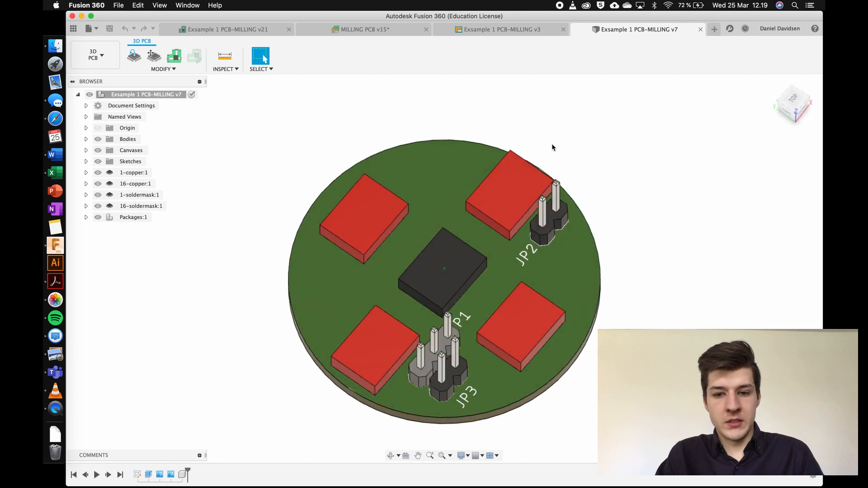
Examine the components on the top side of the PCB and the parts and traces on its underside.
shift+scroll(553, 148, right, 5)
shift+scroll(554, 148, down, 3)
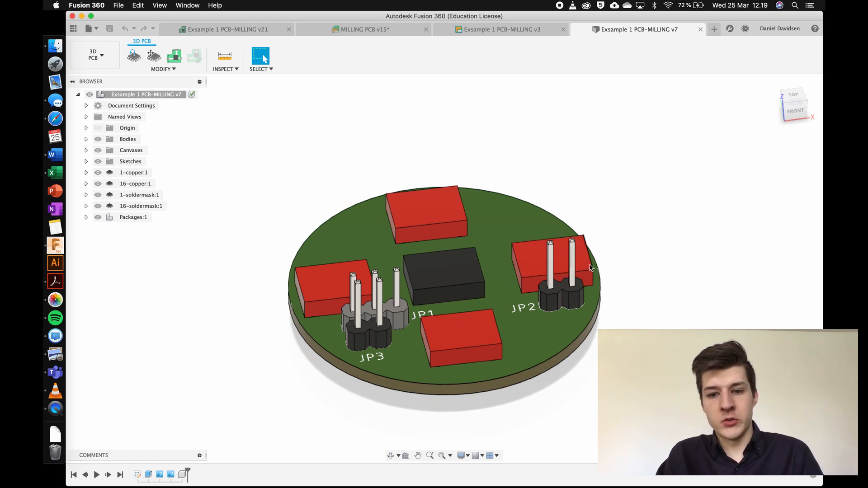
shift+scroll(630, 313, down, 10)
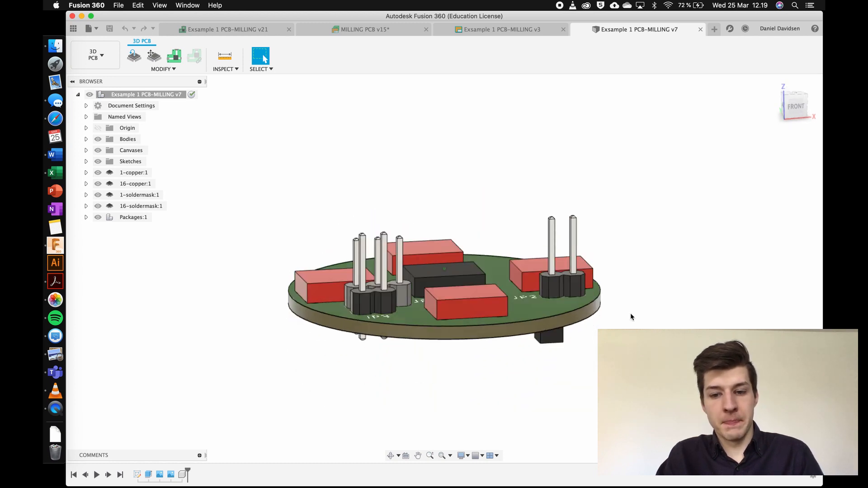
shift+scroll(630, 313, up, 10)
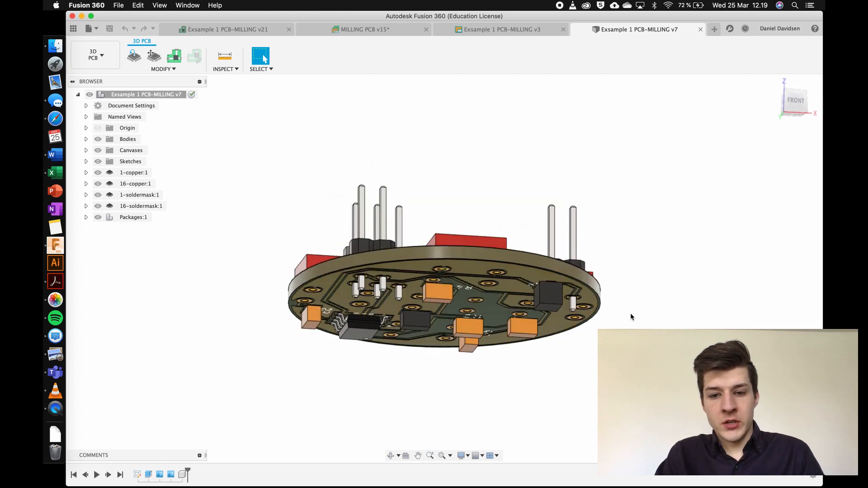
shift+scroll(518, 277, up, 2)
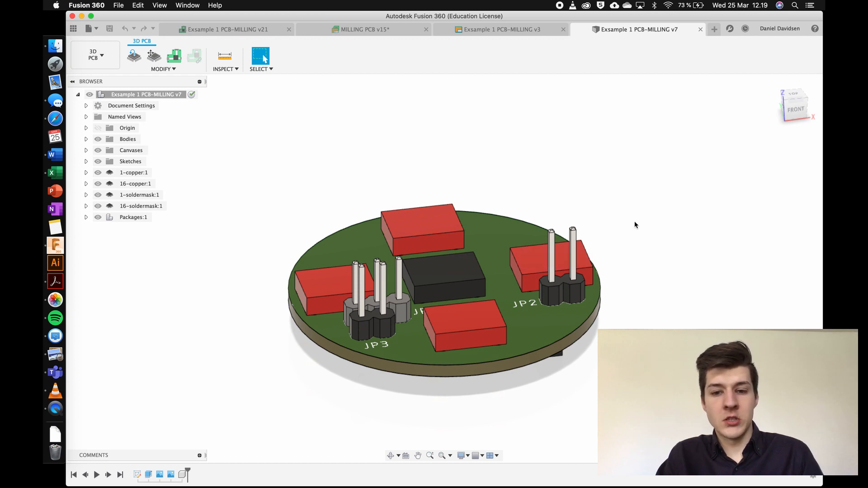
shift+scroll(627, 296, down, 10)
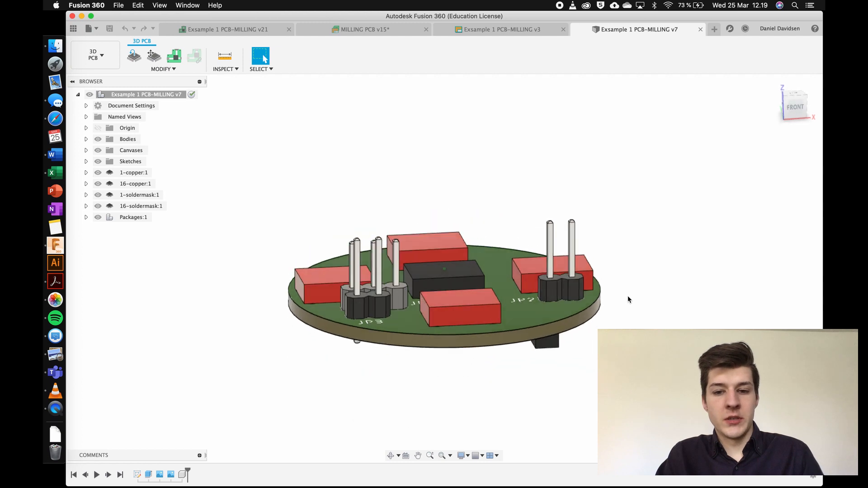
shift+scroll(627, 297, up, 10)
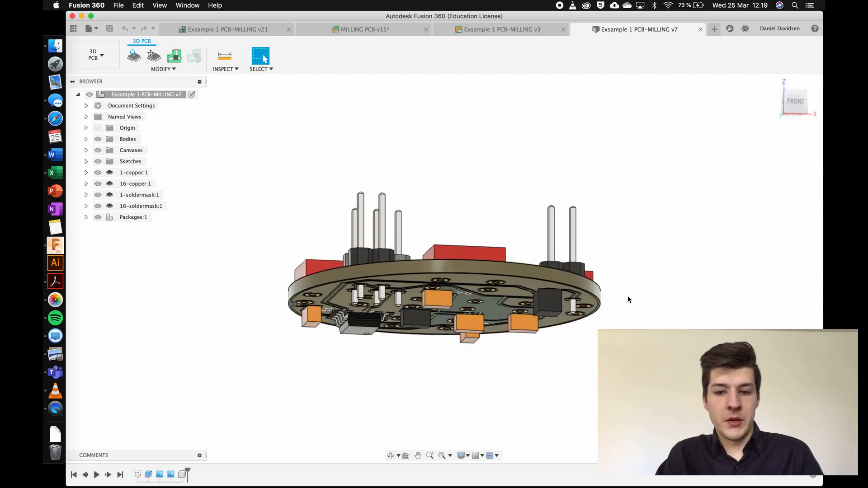
shift+scroll(628, 299, down, 10)
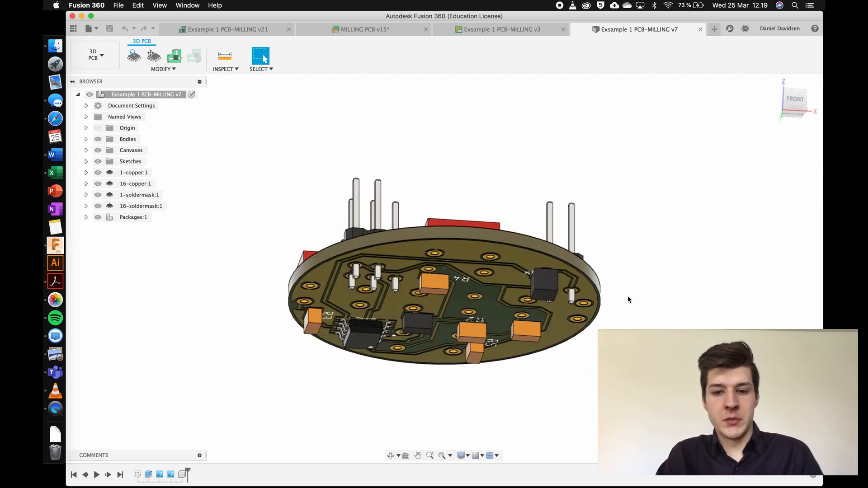
shift+scroll(628, 300, up, 5)
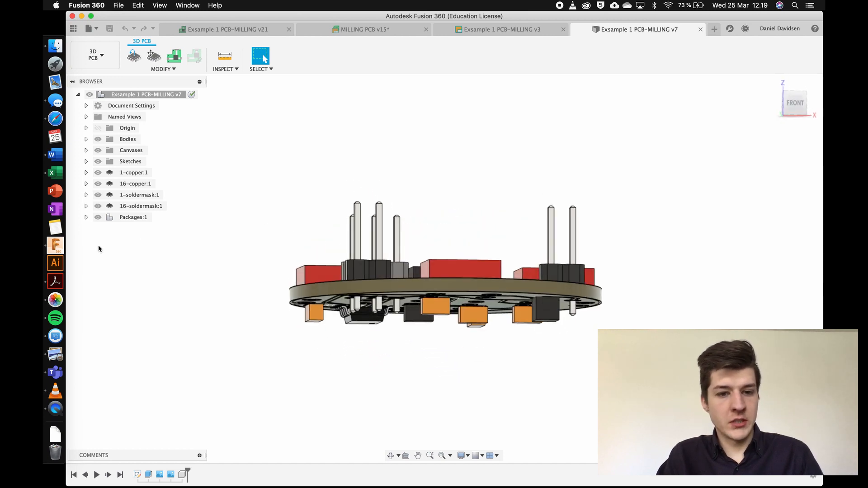
Hide the Packages component and the 1-copper layer of the board.
click(99, 216)
shift+scroll(316, 211, up, 5)
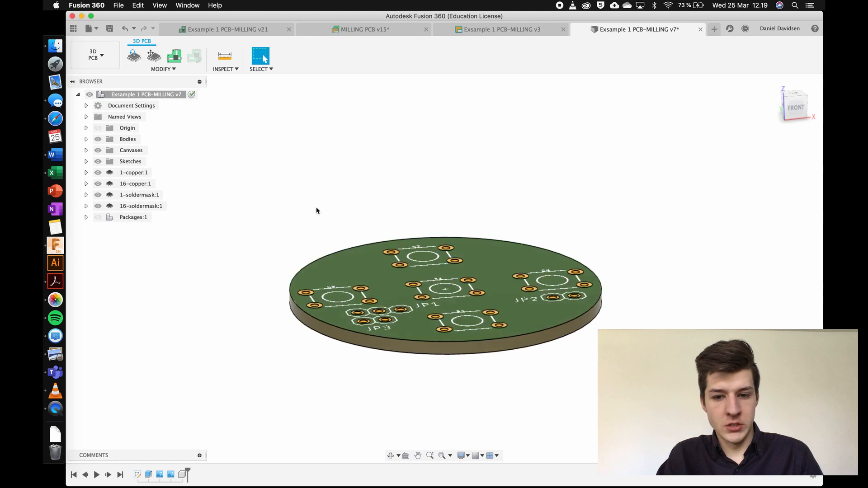
shift+scroll(317, 211, up, 2)
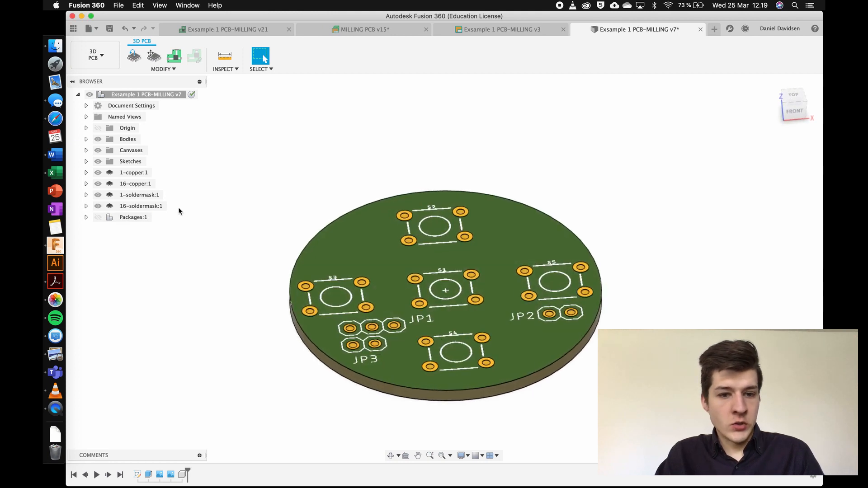
click(98, 175)
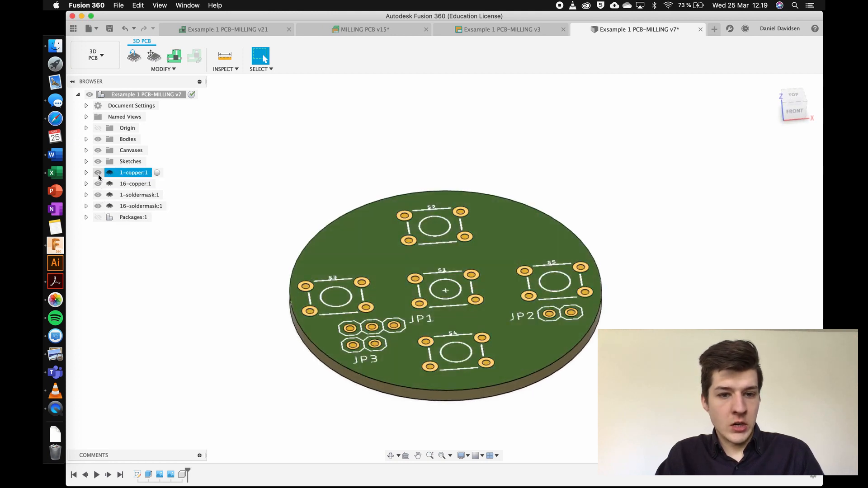
click(98, 173)
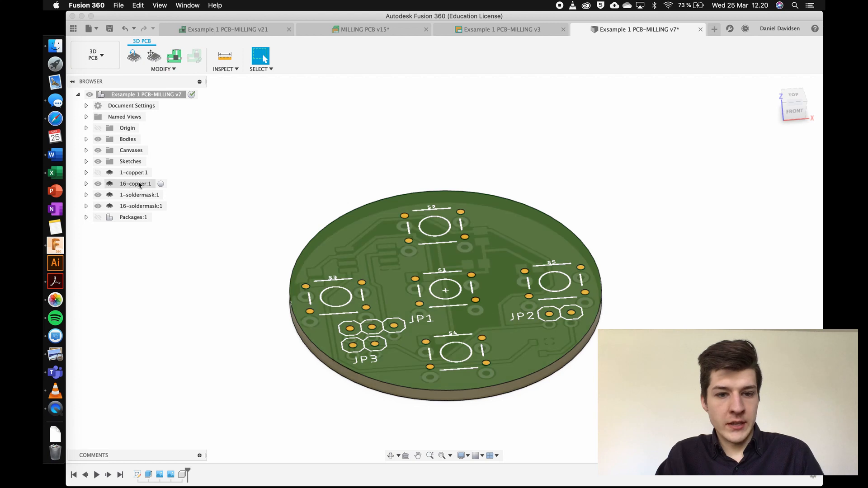
Highlight the 16-copper layer to inspect its traces, and hide the 1-soldermask layer.
click(135, 184)
shift+scroll(285, 271, up, 5)
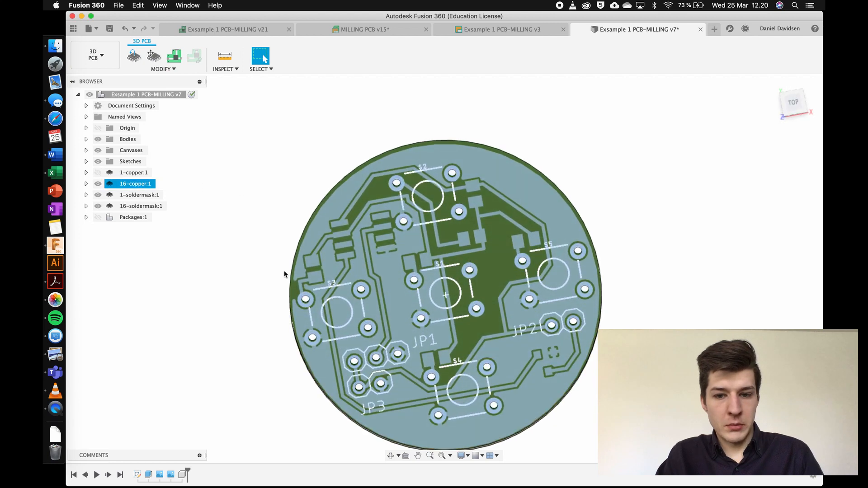
shift+scroll(285, 273, up, 10)
click(704, 195)
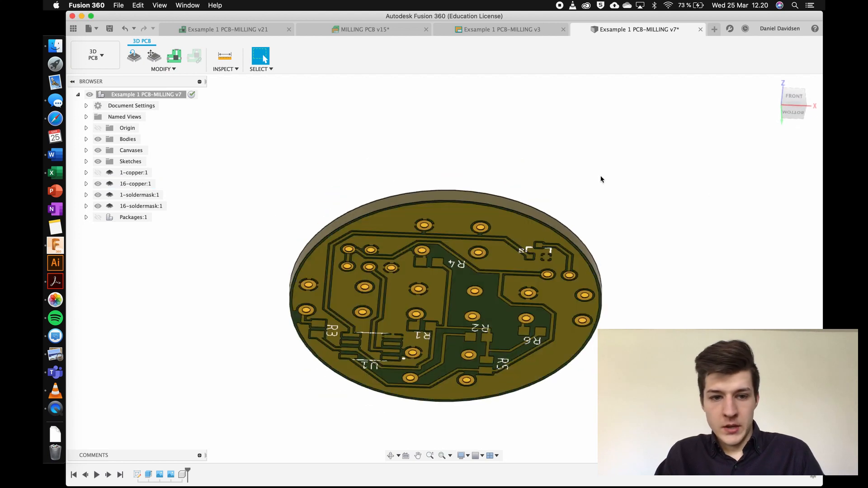
click(140, 195)
click(99, 195)
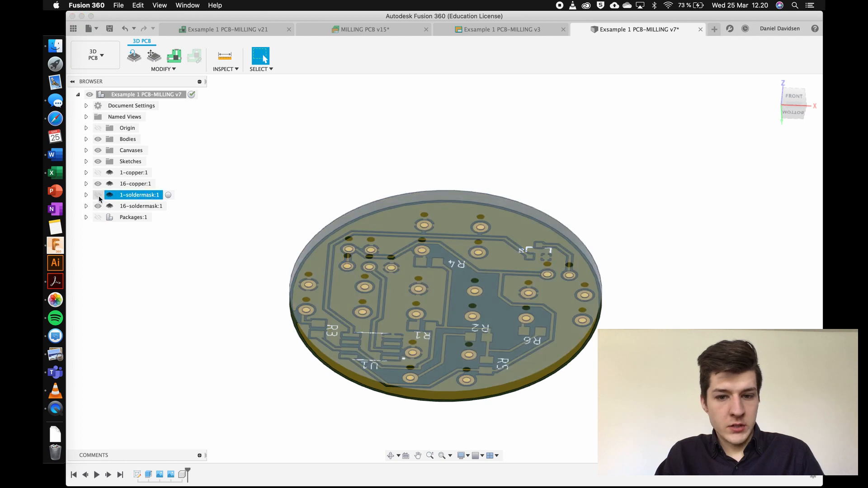
click(244, 189)
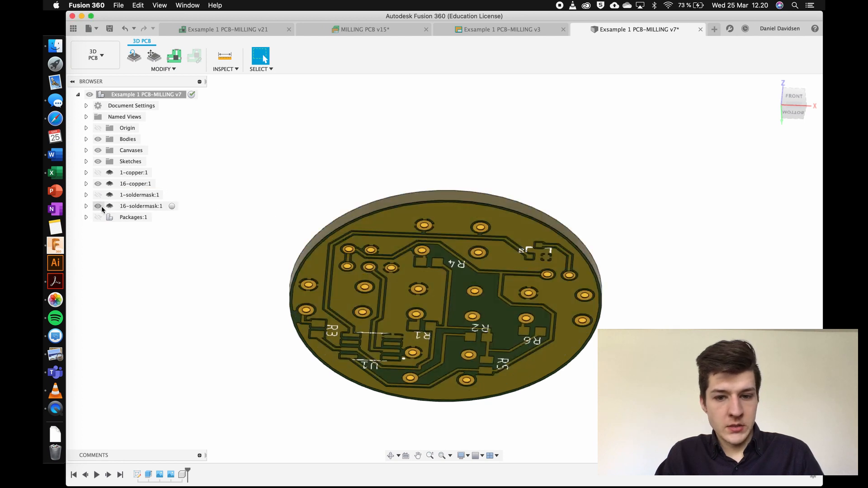
Hide the 16-soldermask layer so that the bottom copper traces are exposed.
click(100, 208)
click(100, 208)
click(99, 206)
click(99, 206)
click(98, 207)
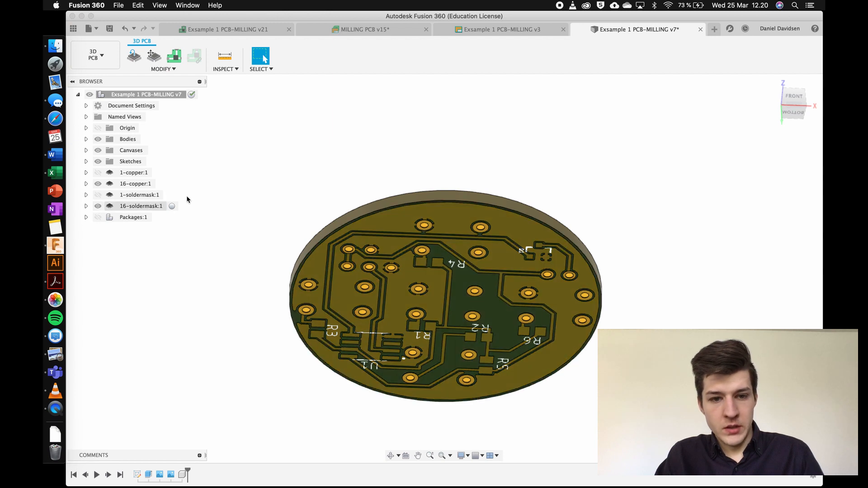
shift+scroll(231, 194, down, 5)
click(152, 206)
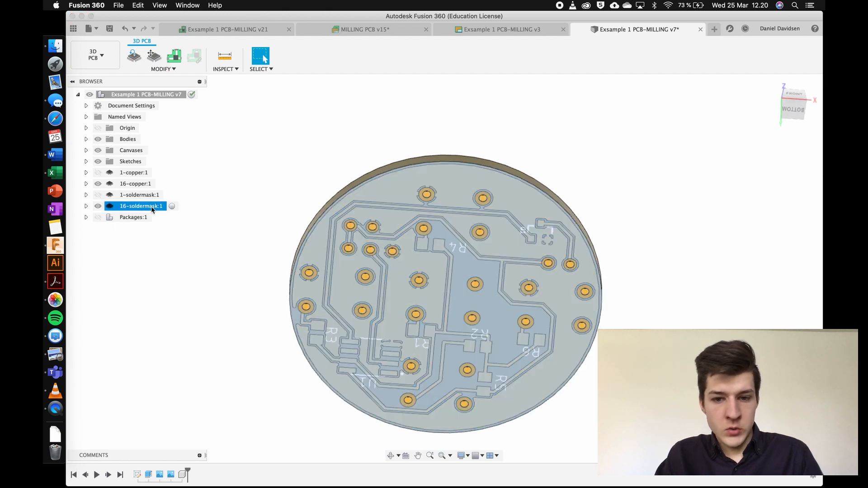
shift+scroll(332, 241, down, 3)
click(236, 238)
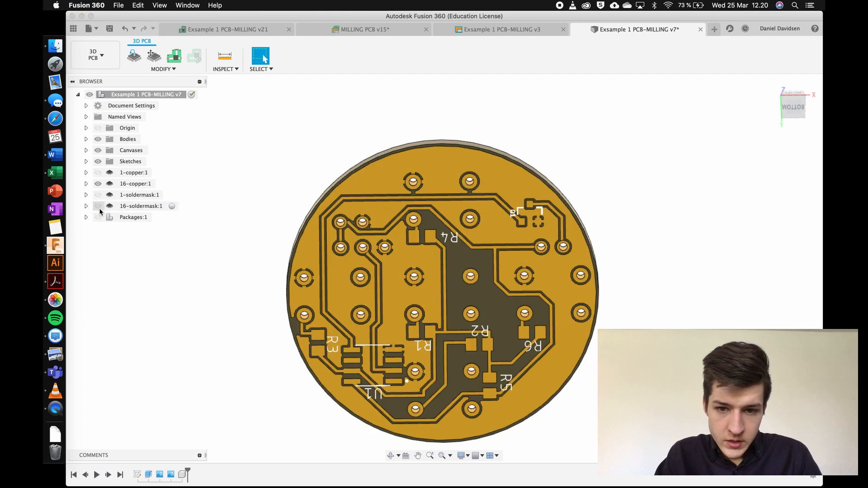
click(98, 206)
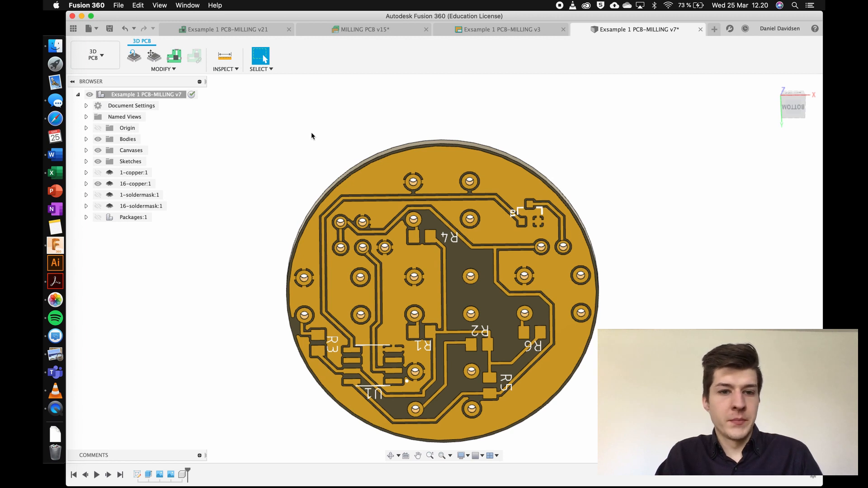
Switch to the Manufacture workspace for the PCB model.
click(94, 55)
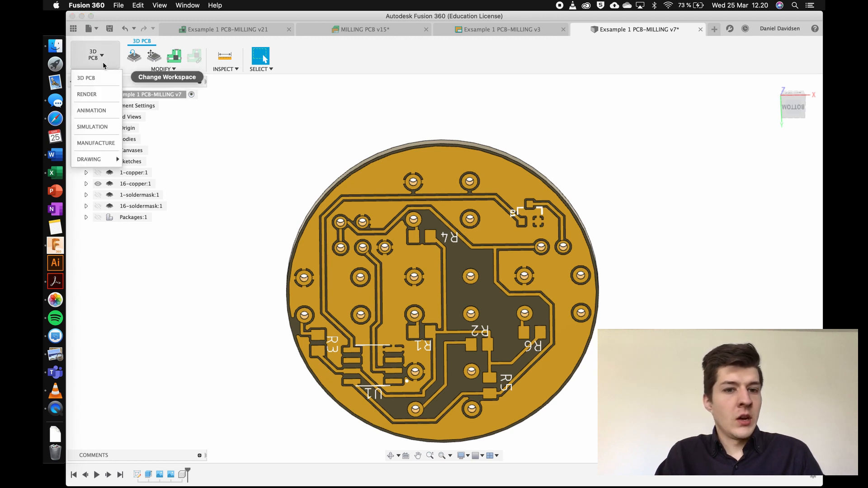
click(96, 143)
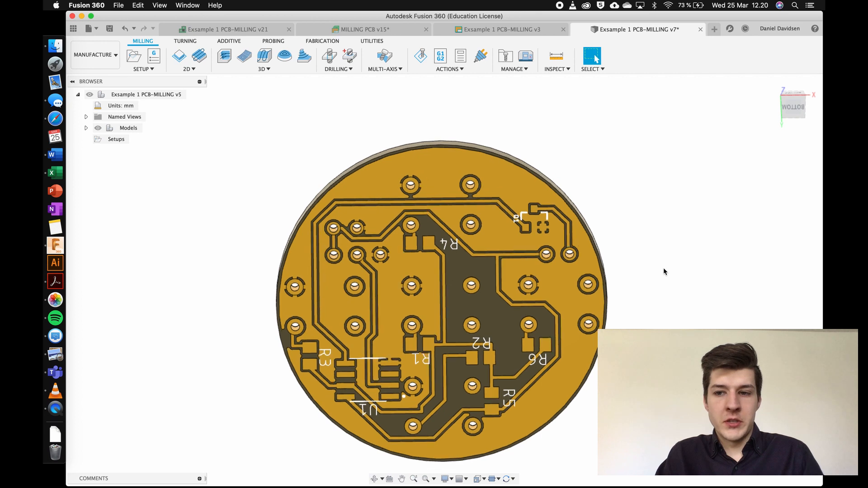
click(793, 108)
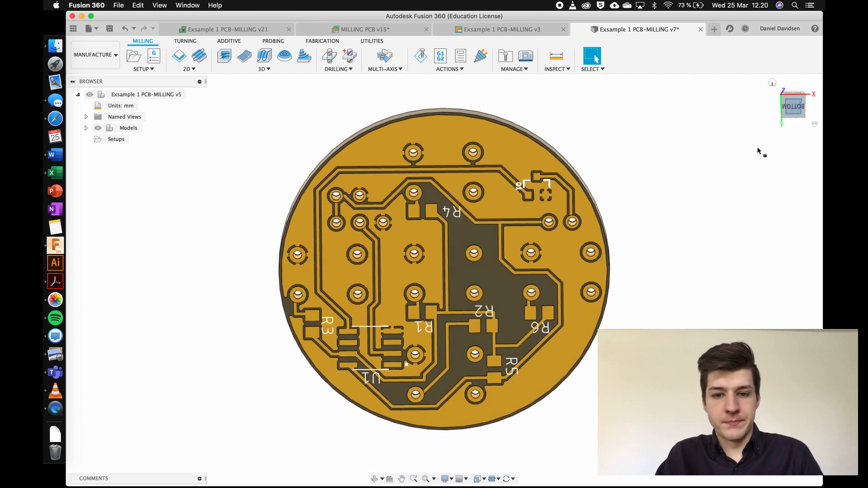
Create a new milling setup with the board body, the large bottom copper area and the copper traces as its model.
shift+scroll(678, 260, down, 10)
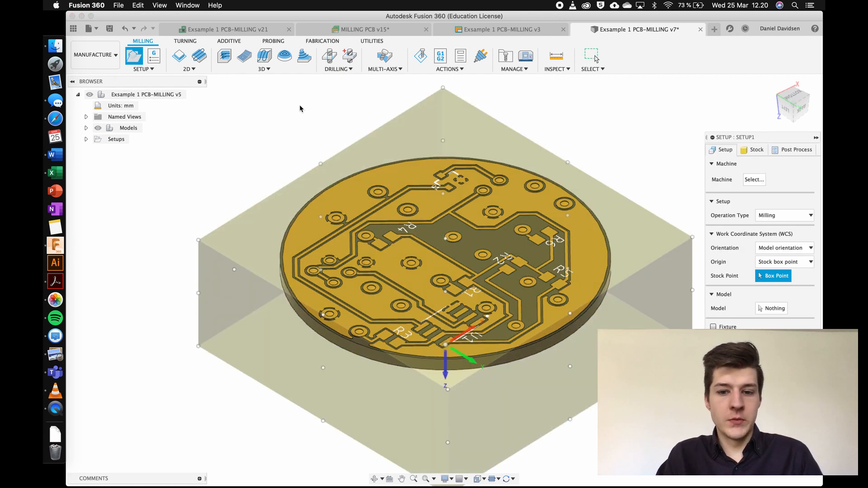
shift+scroll(500, 238, down, 10)
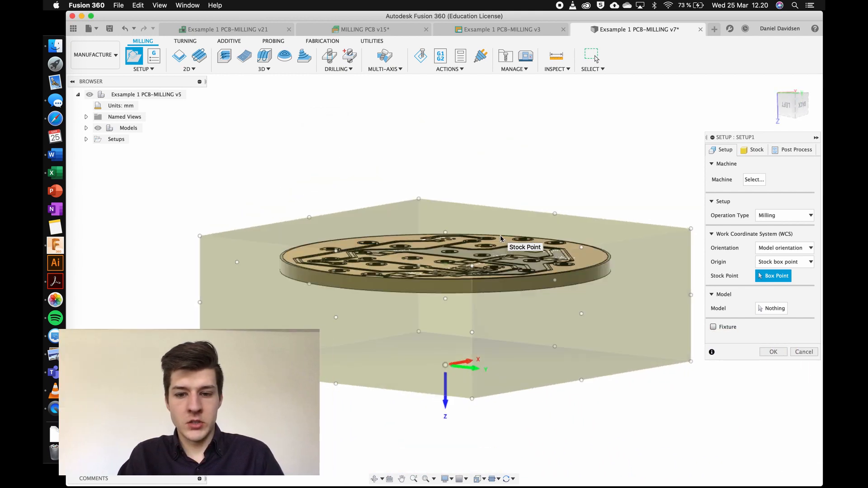
shift+scroll(659, 266, down, 10)
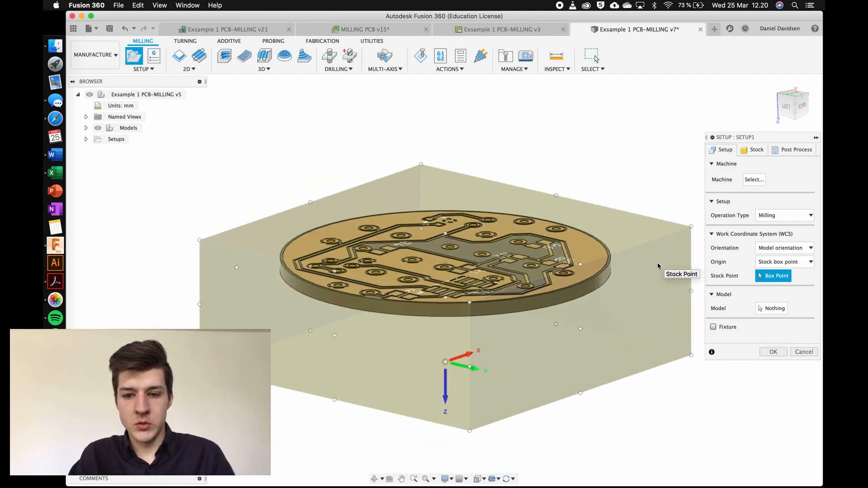
click(770, 312)
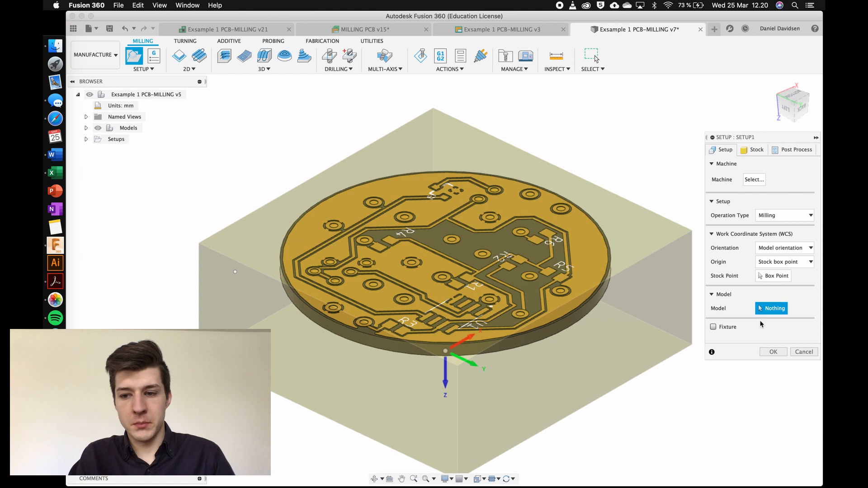
click(576, 324)
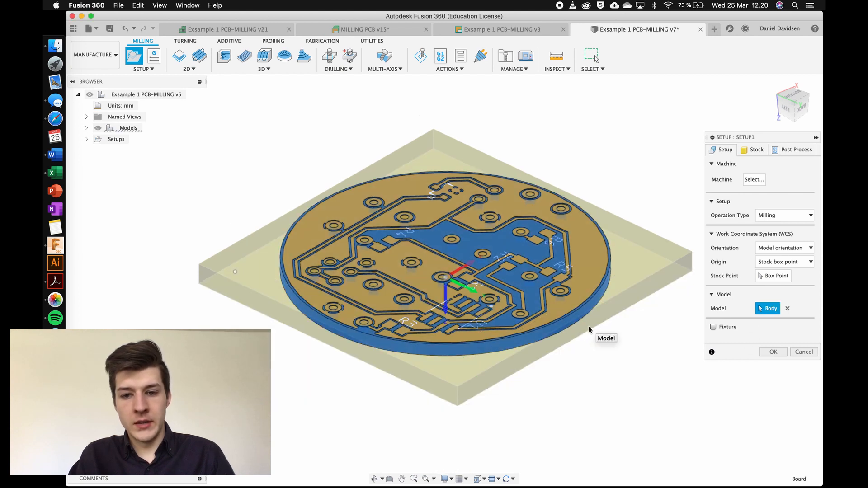
click(590, 249)
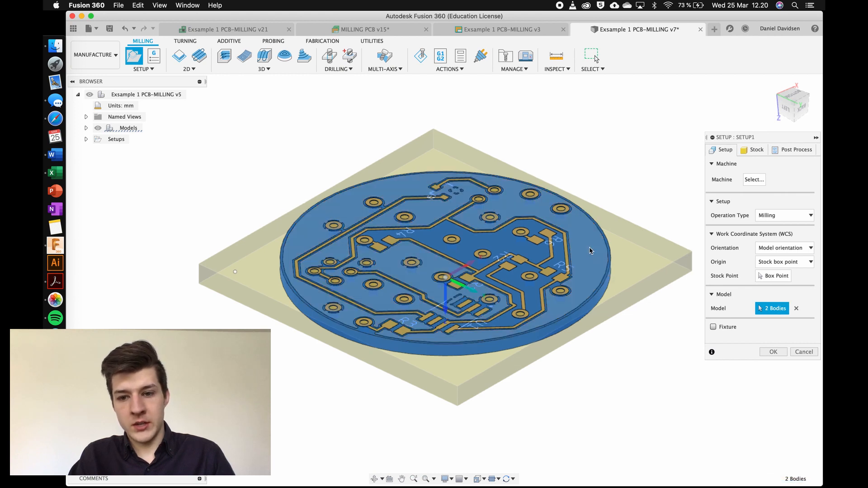
click(550, 242)
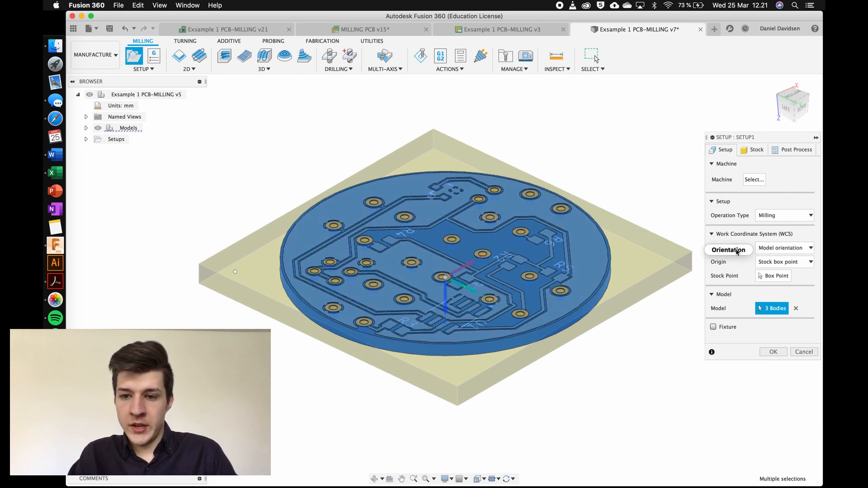
Set the setup's orientation by Z axis/plane and X axis, picking the model's Z and X axes and flipping Z to point up from the copper side.
click(765, 248)
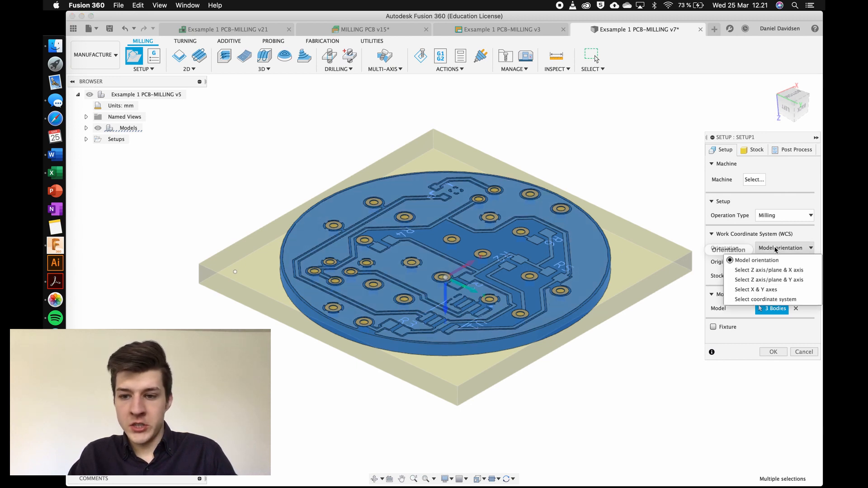
click(772, 271)
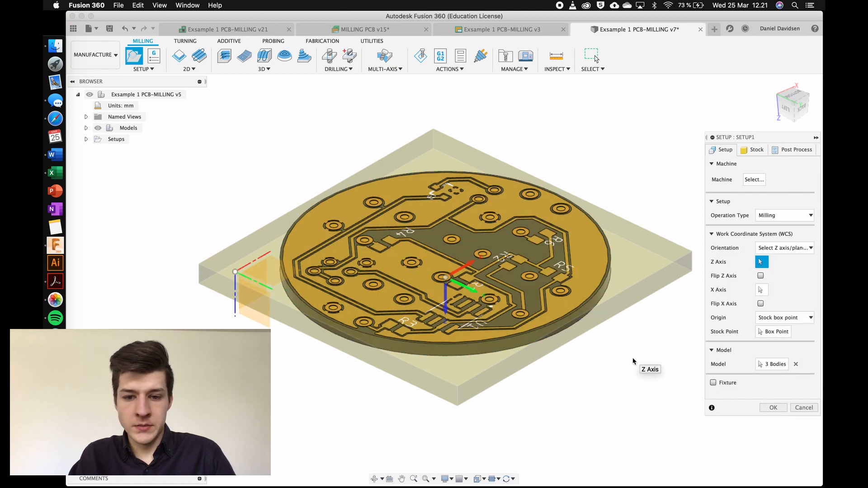
click(234, 307)
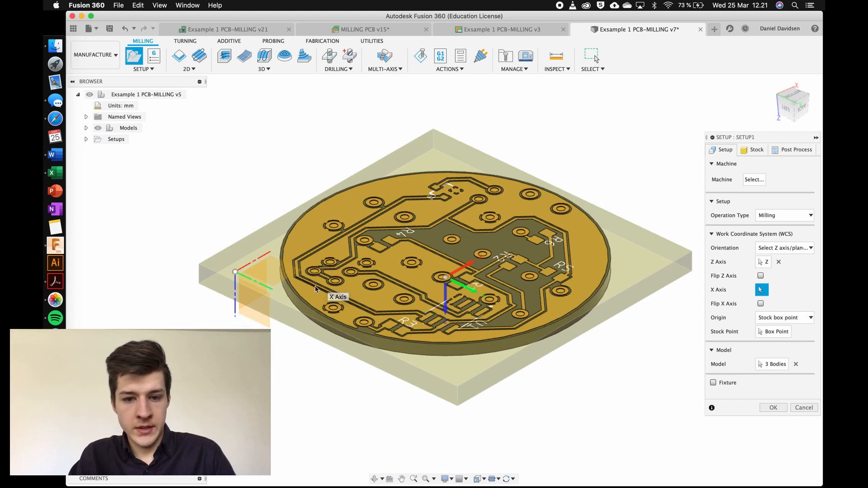
click(256, 261)
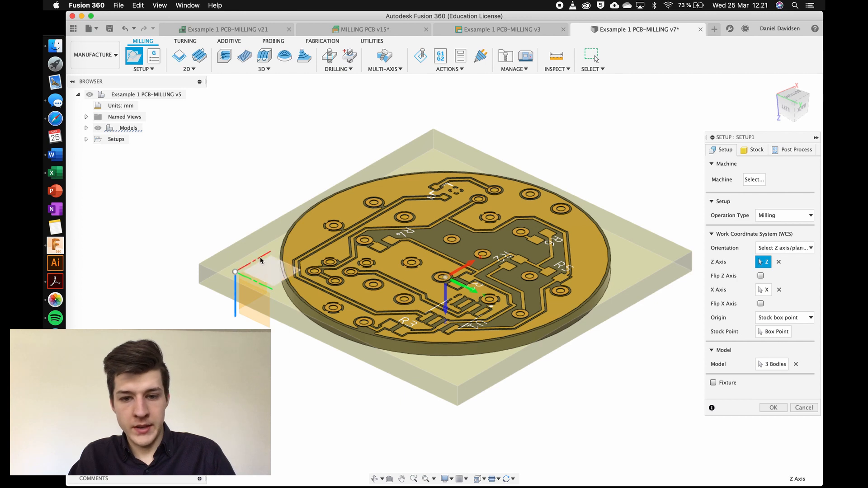
click(448, 315)
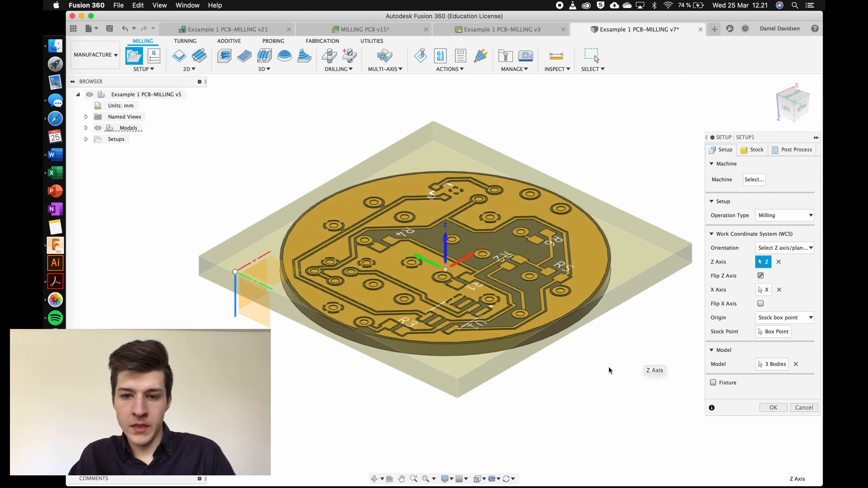
Place the work coordinate origin on the stock box's upper corner nearest U1, with X and Y running along the stock edges.
scroll(585, 375, right, 2)
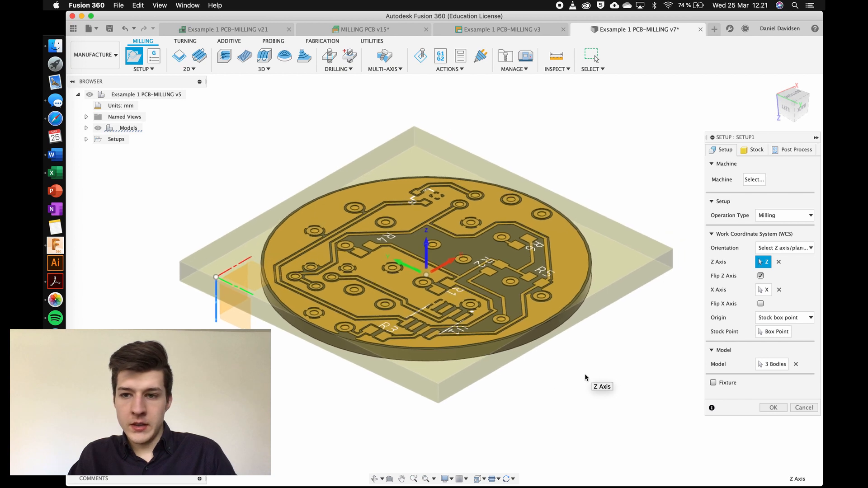
click(797, 95)
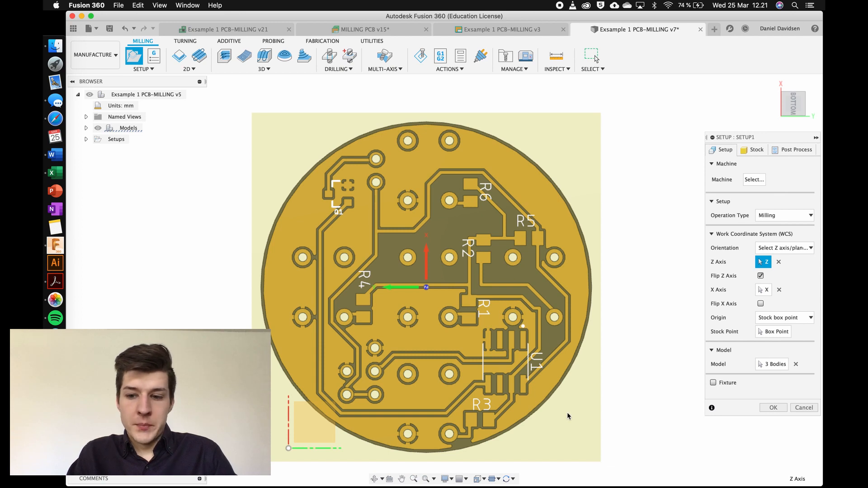
click(773, 331)
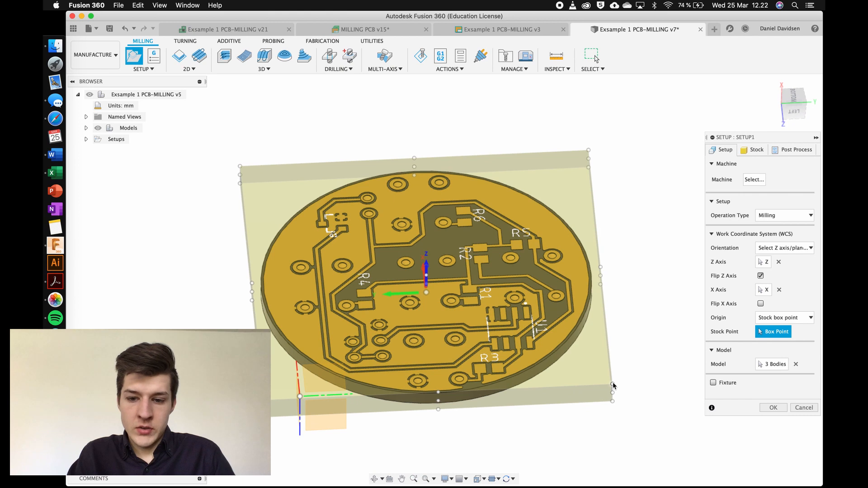
click(612, 384)
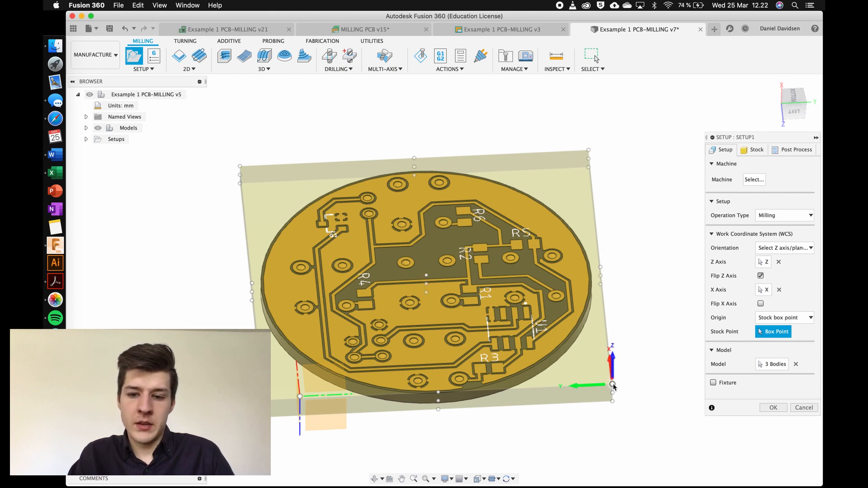
shift+scroll(642, 341, left, 3)
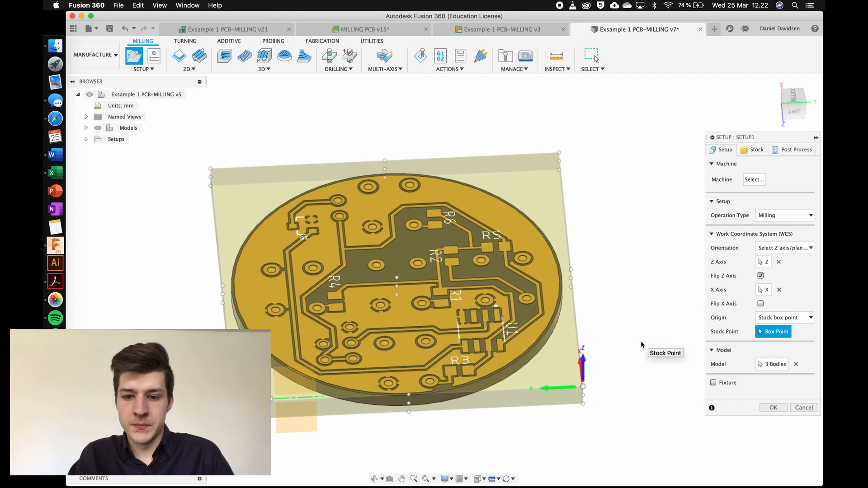
shift+scroll(641, 342, right, 4)
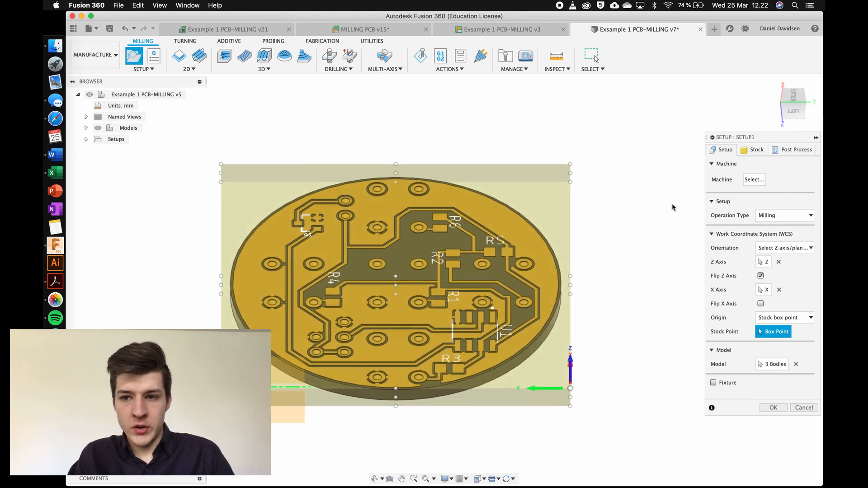
click(793, 111)
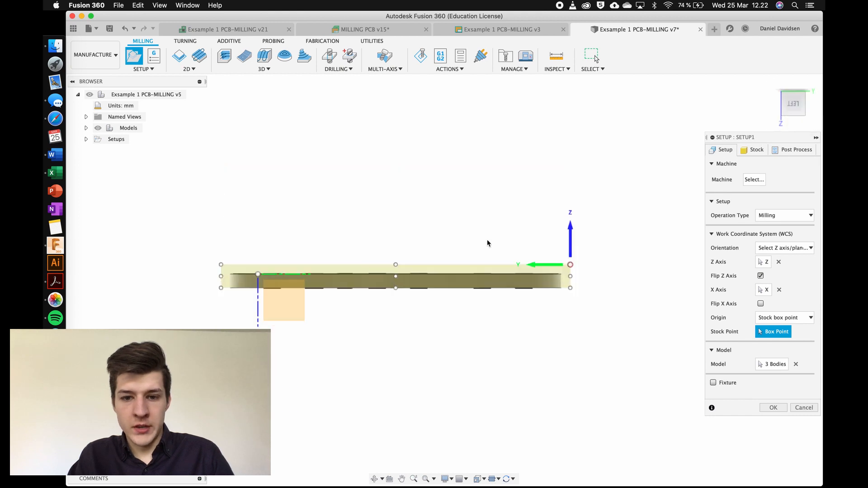
scroll(430, 272, up, 3)
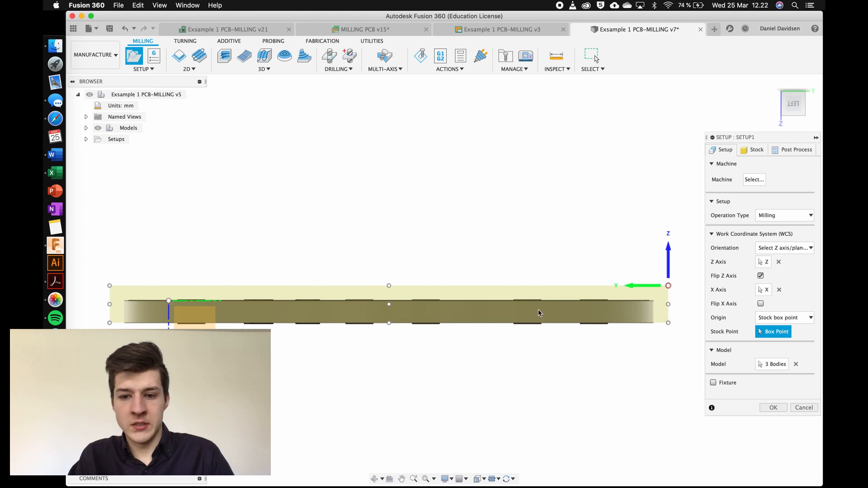
shift+scroll(550, 311, up, 10)
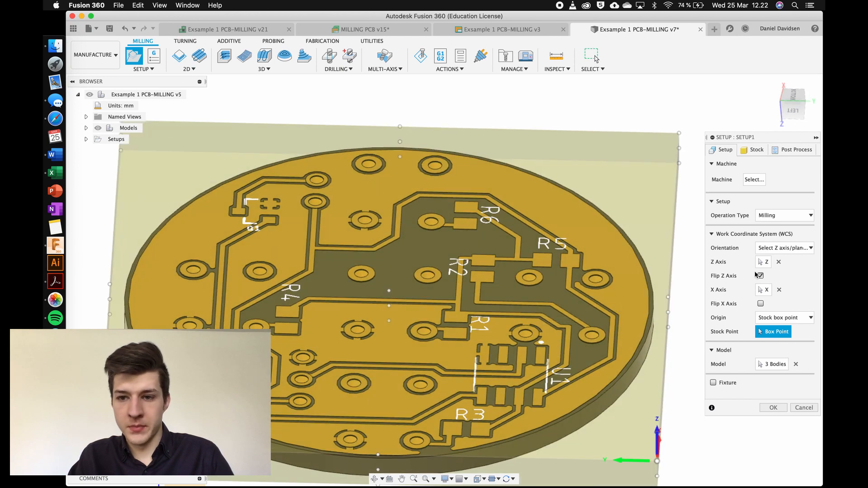
Set the stock offset mode to no additional stock for the relative size box and finish the setup.
click(753, 149)
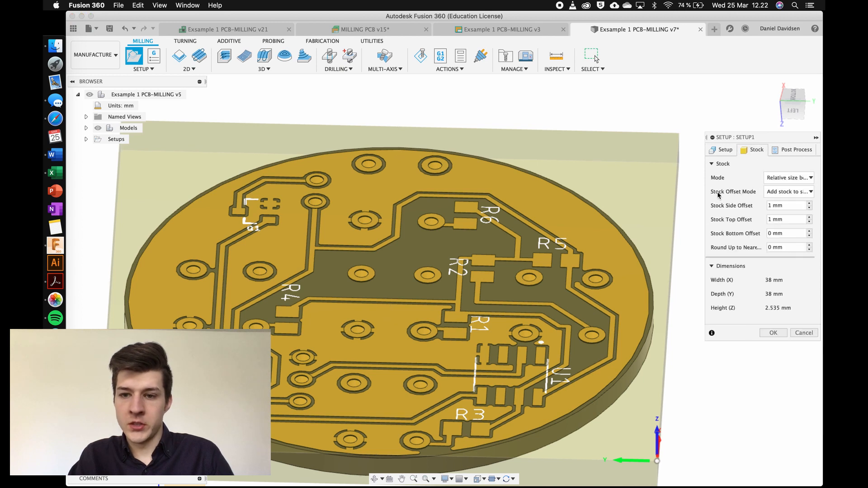
click(775, 195)
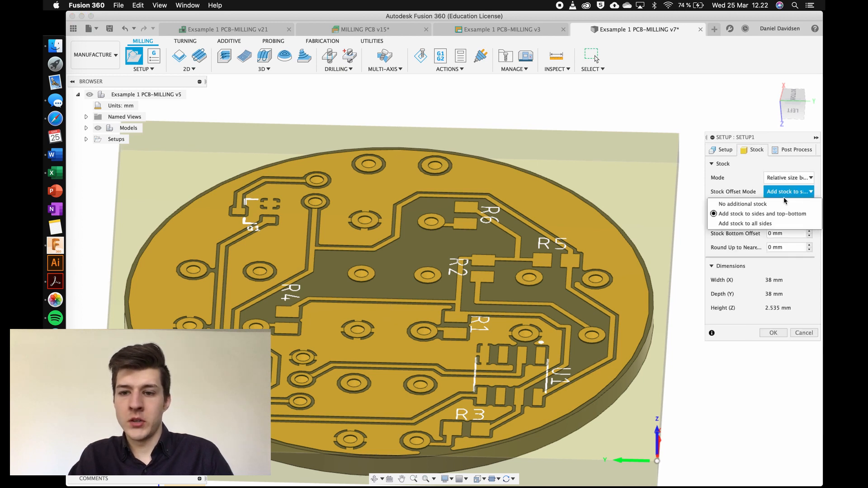
click(776, 204)
scroll(581, 315, down, 5)
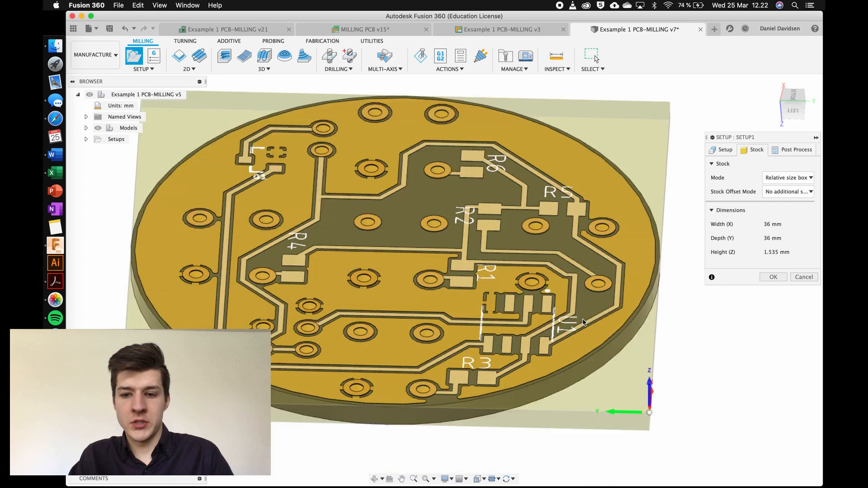
scroll(539, 333, down, 3)
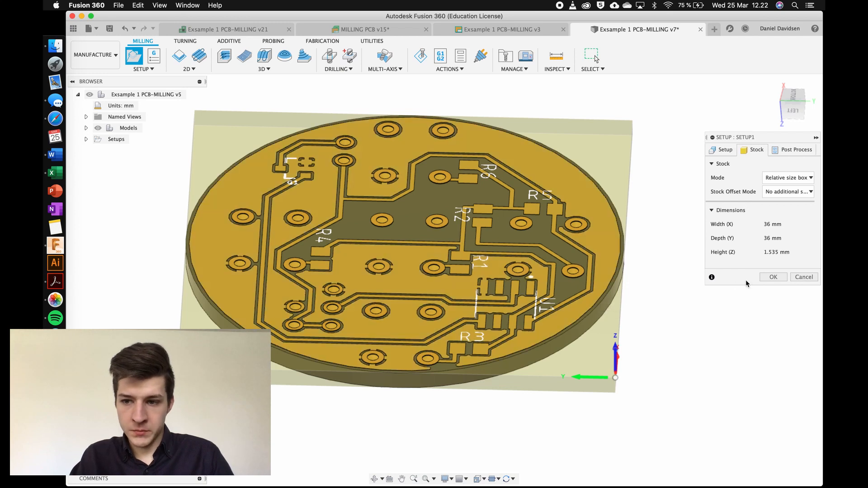
click(770, 278)
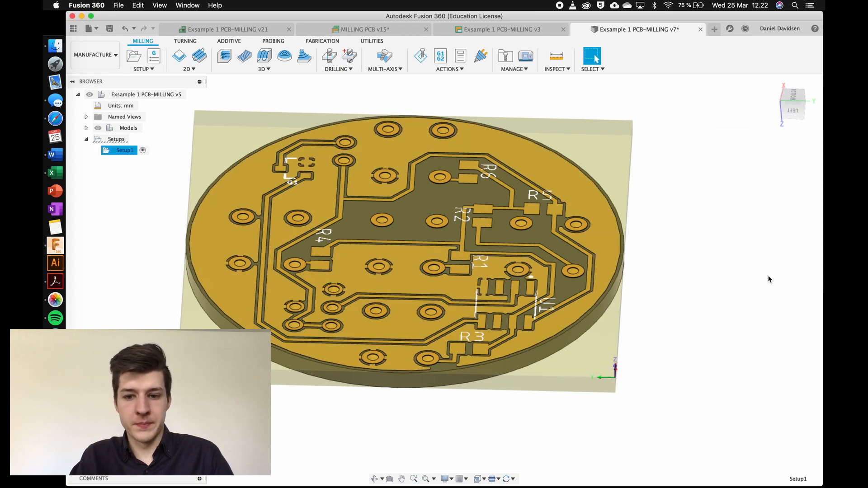
Create a 3D Contour operation using the 0.2 mm L30mm tapered mill from the RAPTOR tool library.
scroll(630, 244, down, 3)
shift+scroll(629, 244, right, 5)
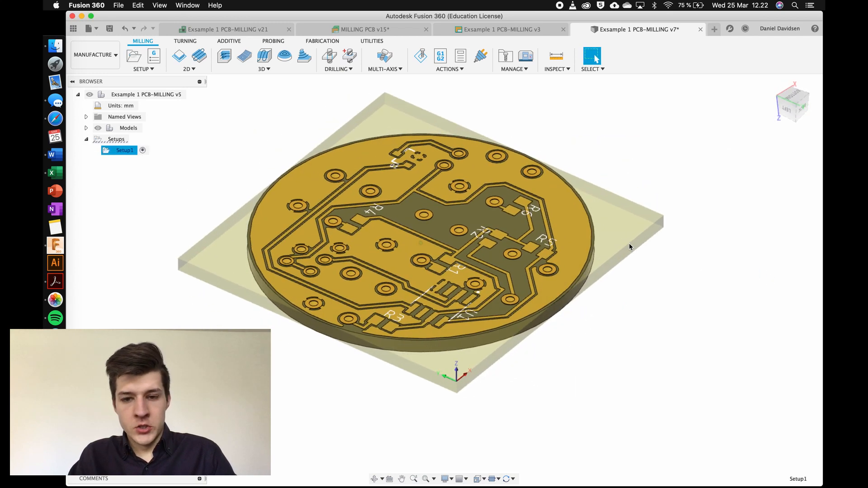
shift+scroll(630, 246, right, 3)
scroll(467, 223, up, 3)
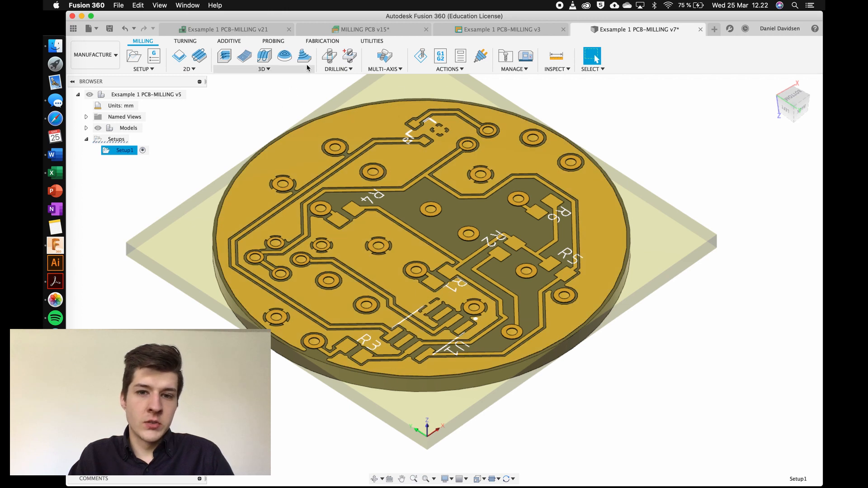
mouse_move(306, 63)
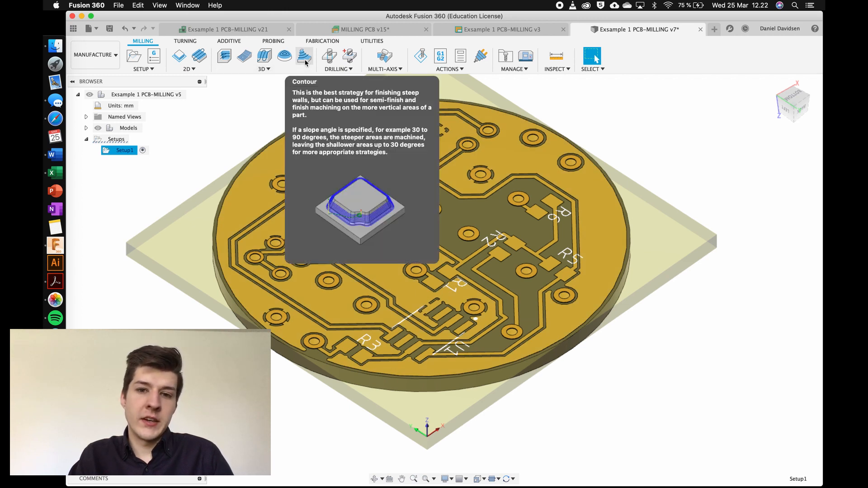
click(305, 62)
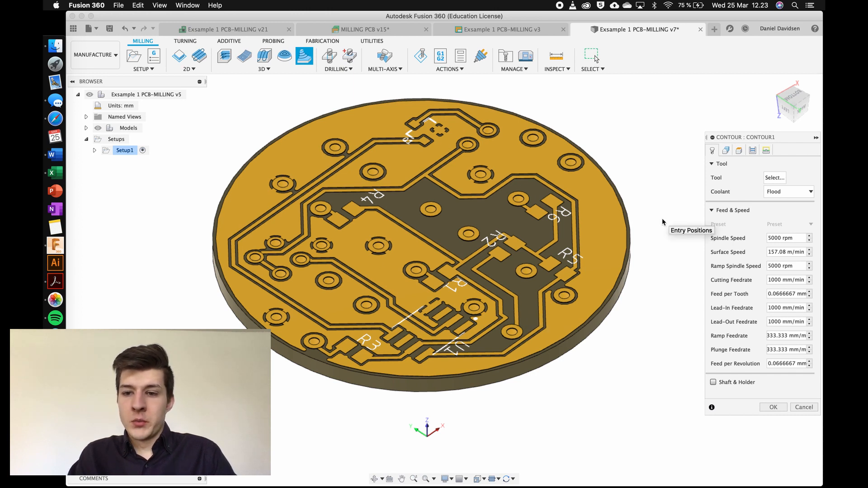
click(774, 177)
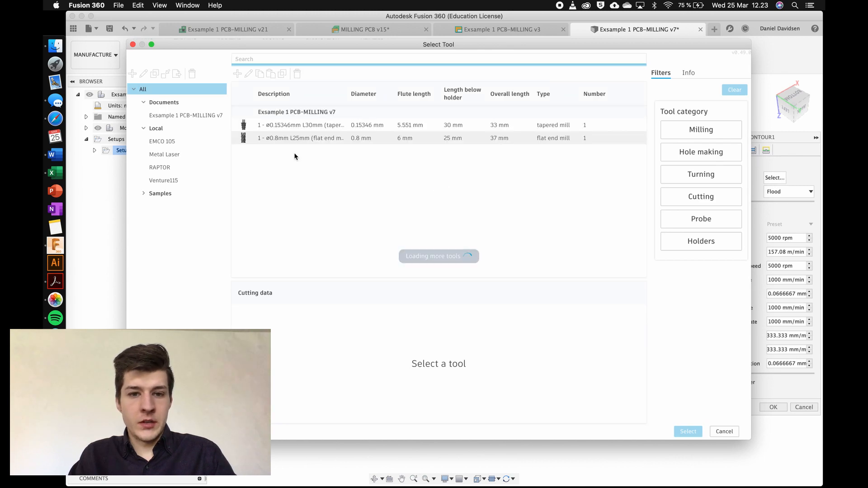
click(173, 169)
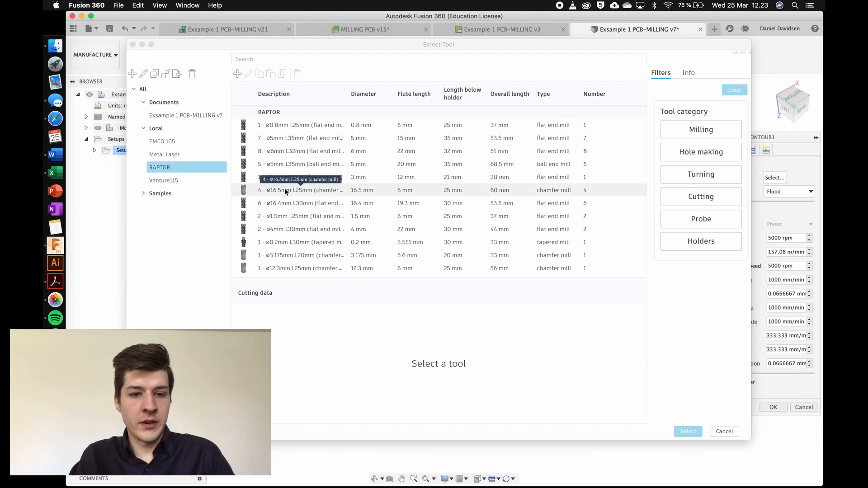
click(266, 244)
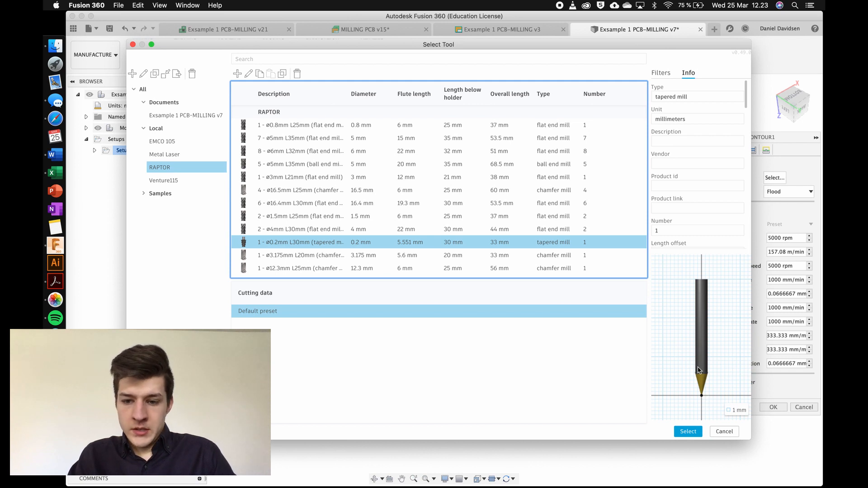
click(689, 433)
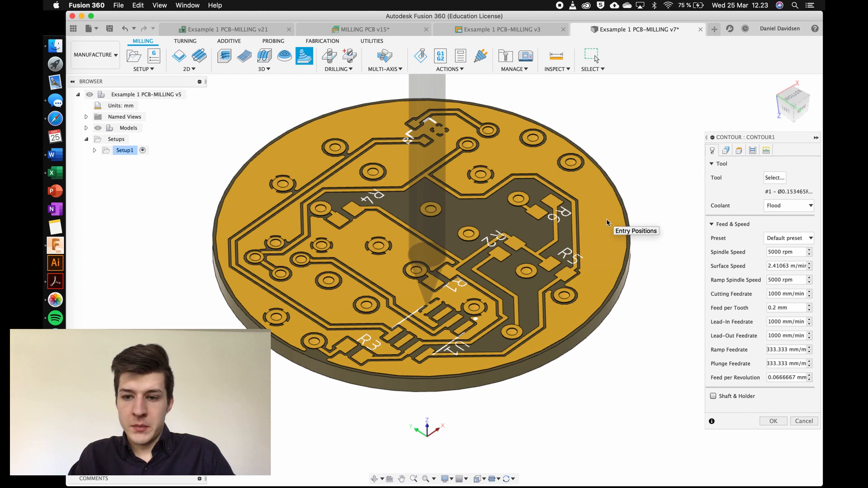
Set the spindle speed to 24000 rpm and the cutting feedrate to 1500 mm/min, and generate the contour toolpath with the Silhouette boundary.
click(789, 252)
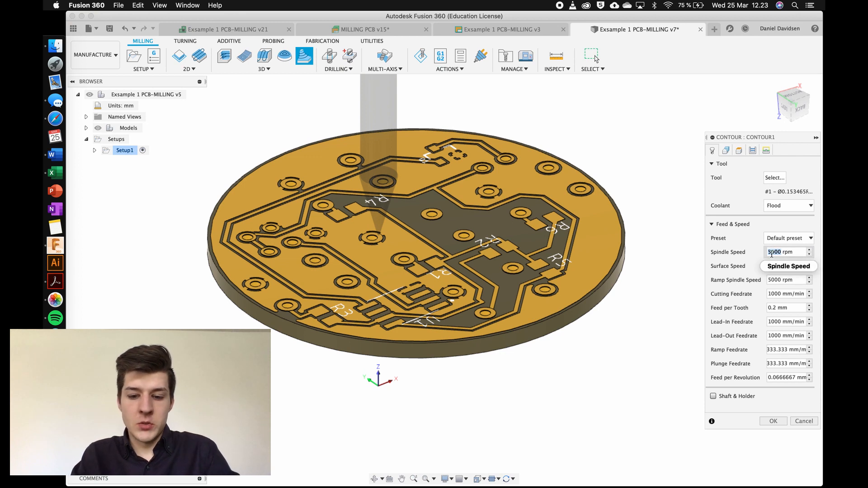
text(24000)
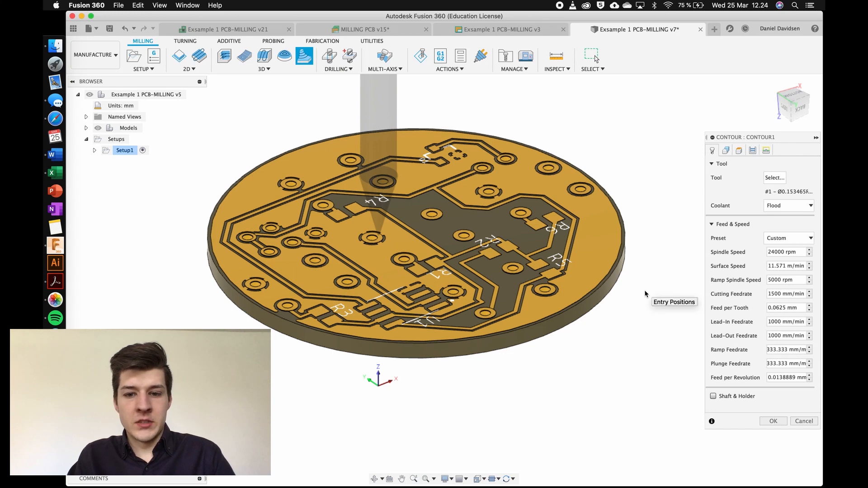
scroll(645, 294, right, 1)
scroll(644, 294, down, 2)
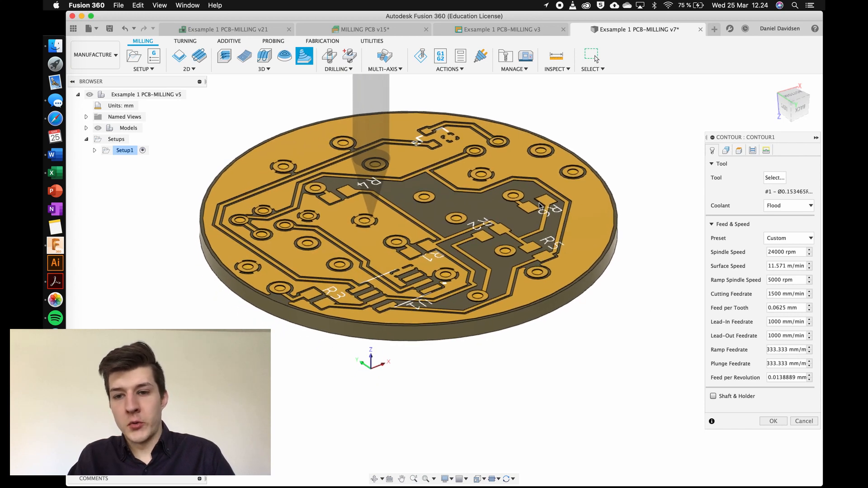
click(727, 151)
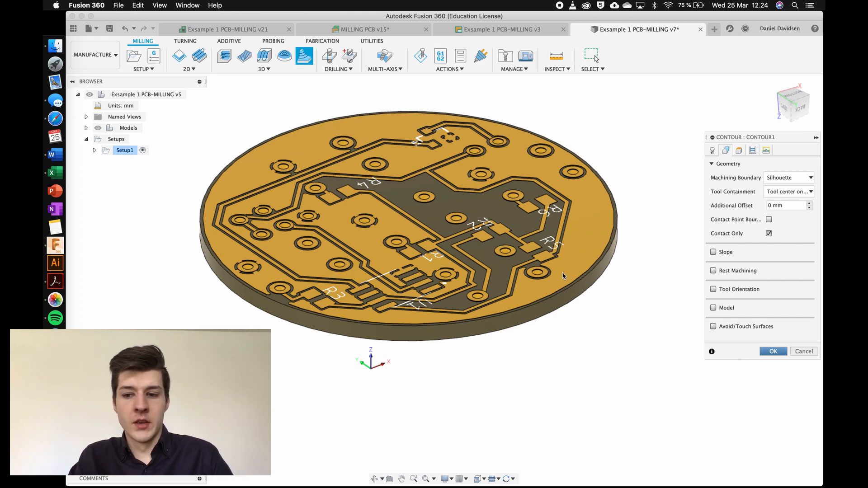
key(Return)
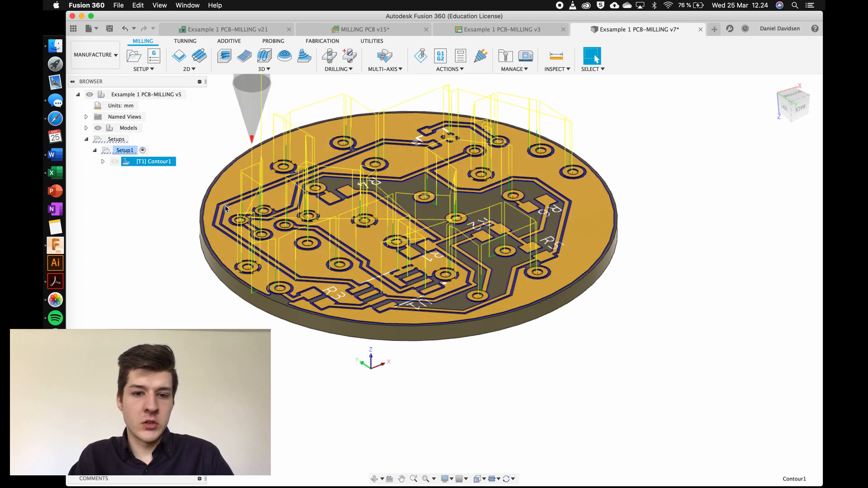
Inspect the contour toolpath around the copper traces, start its simulation and turn on the stock display.
scroll(319, 185, up, 5)
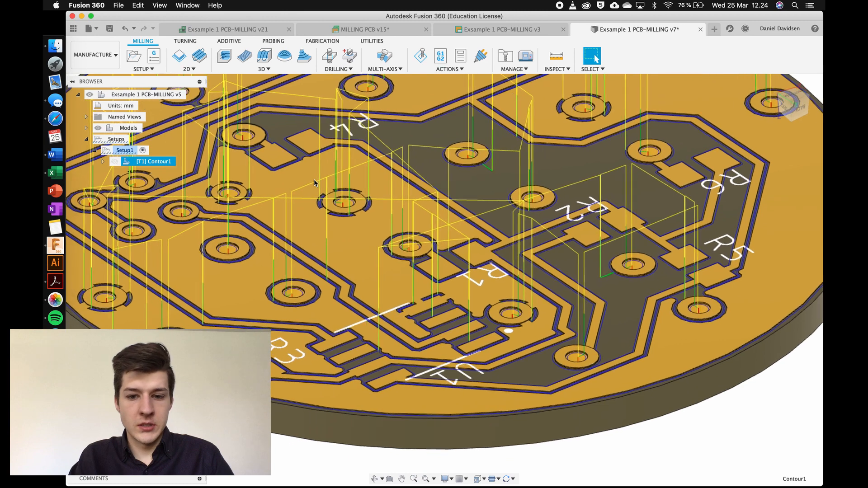
scroll(313, 181, down, 5)
shift+scroll(314, 181, up, 5)
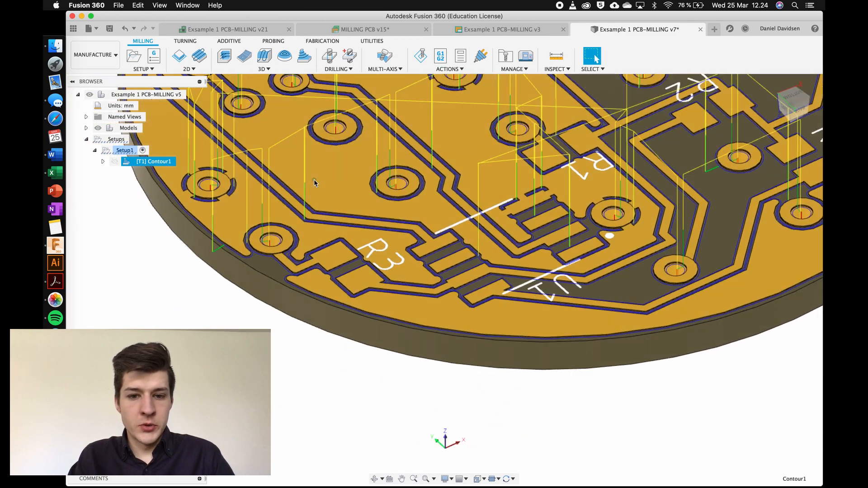
shift+scroll(314, 181, up, 5)
shift+scroll(314, 181, down, 5)
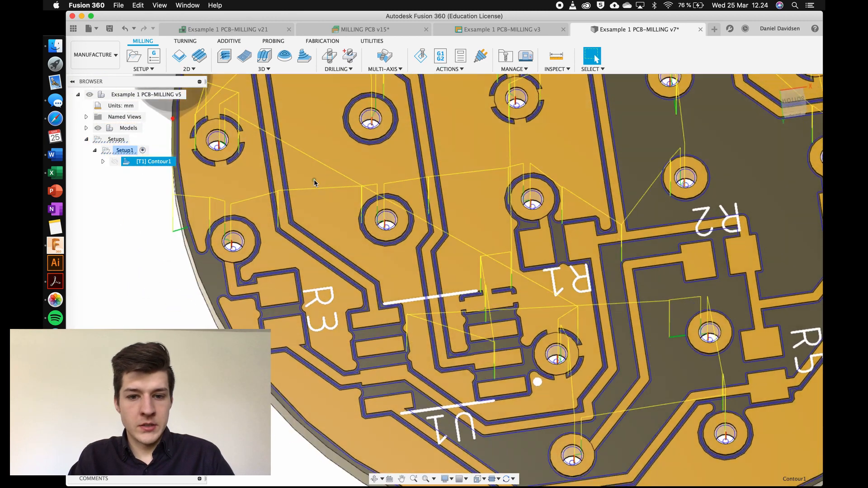
shift+scroll(314, 179, up, 5)
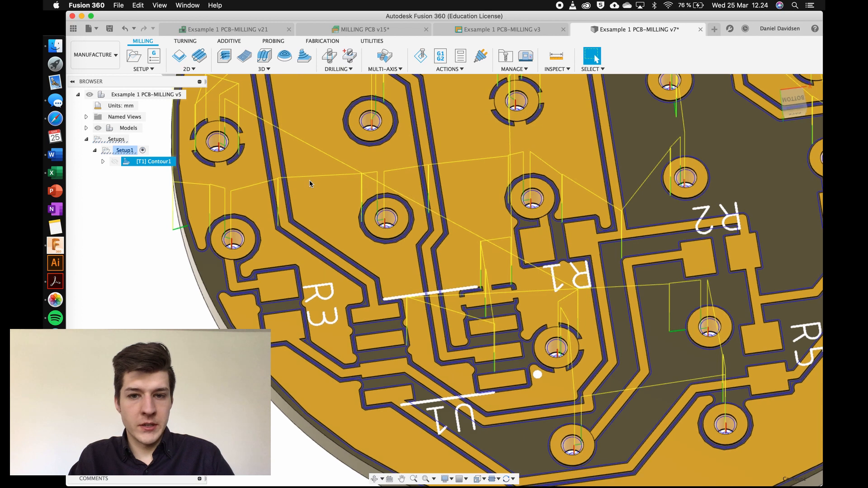
click(425, 60)
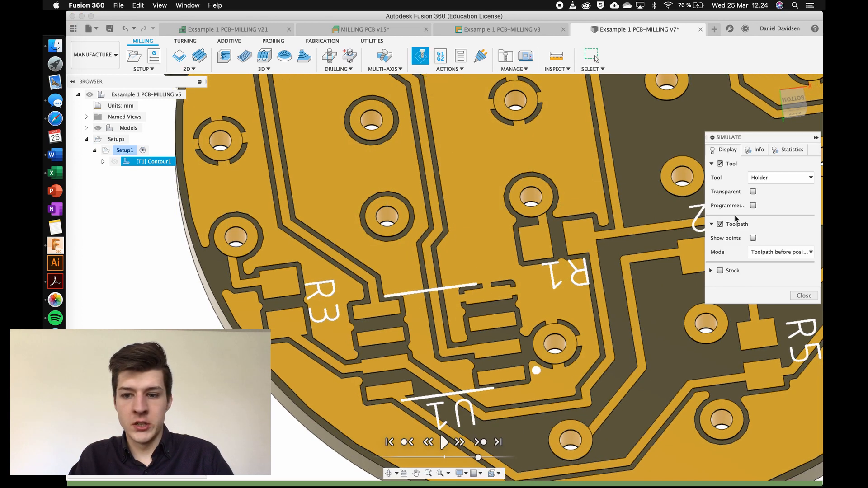
click(711, 271)
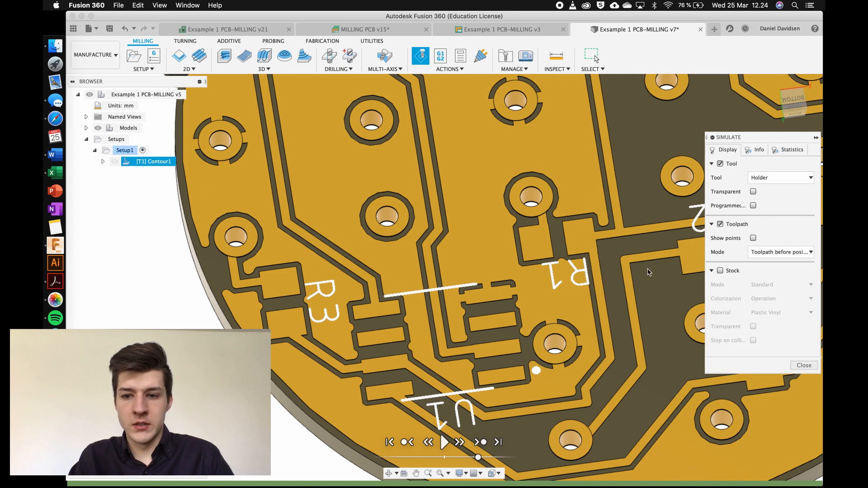
click(720, 270)
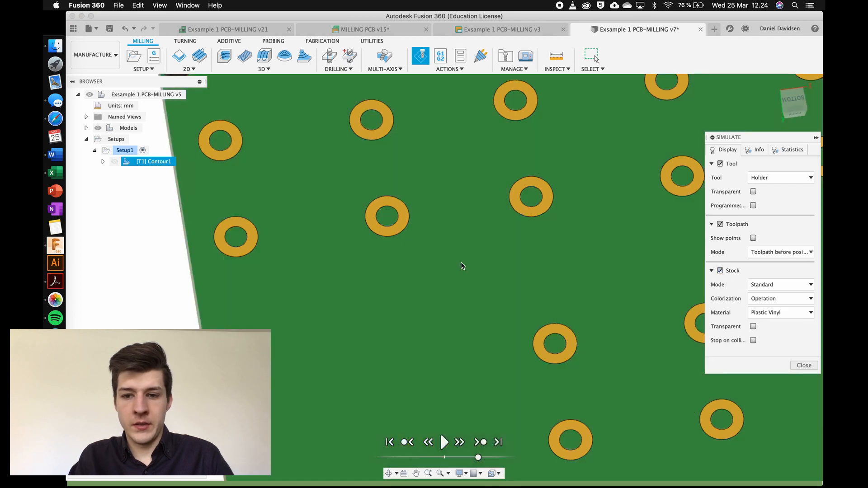
Hide the models so that only the stock shows, and play the milling simulation.
scroll(461, 266, down, 3)
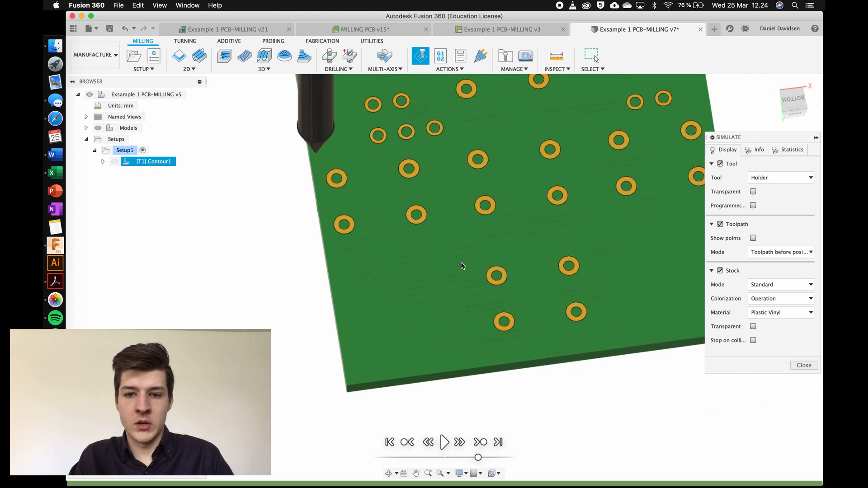
scroll(462, 266, down, 3)
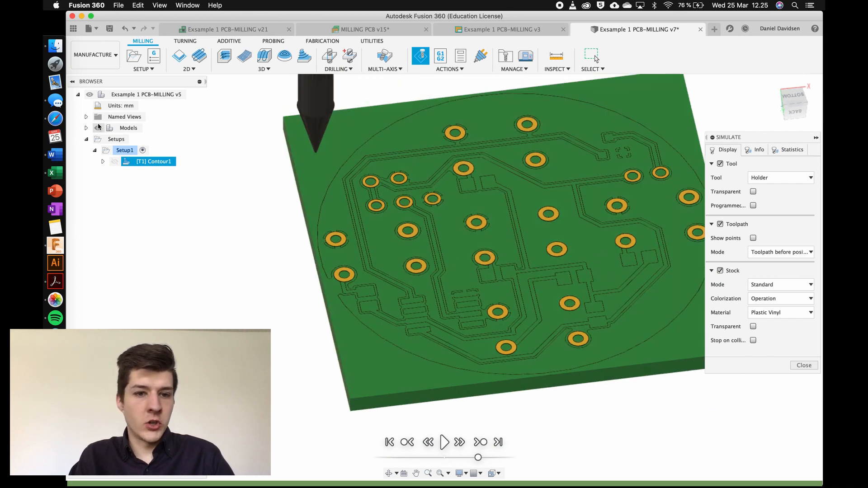
click(98, 128)
click(444, 443)
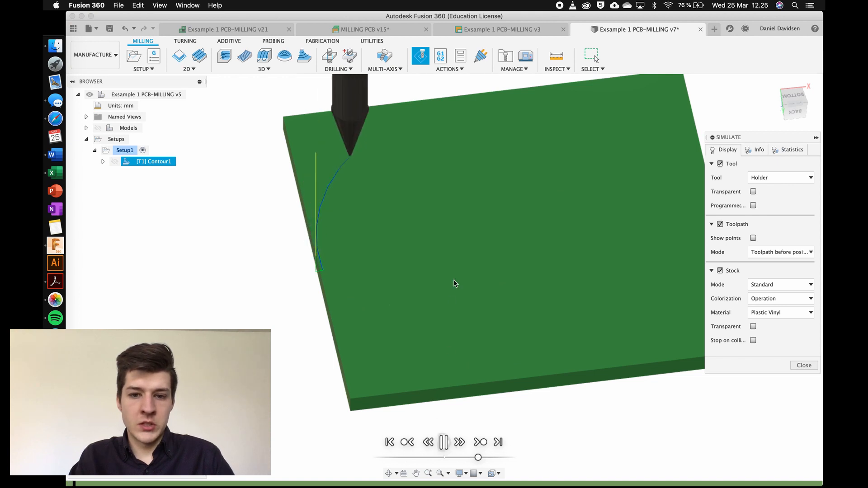
scroll(391, 276, right, 4)
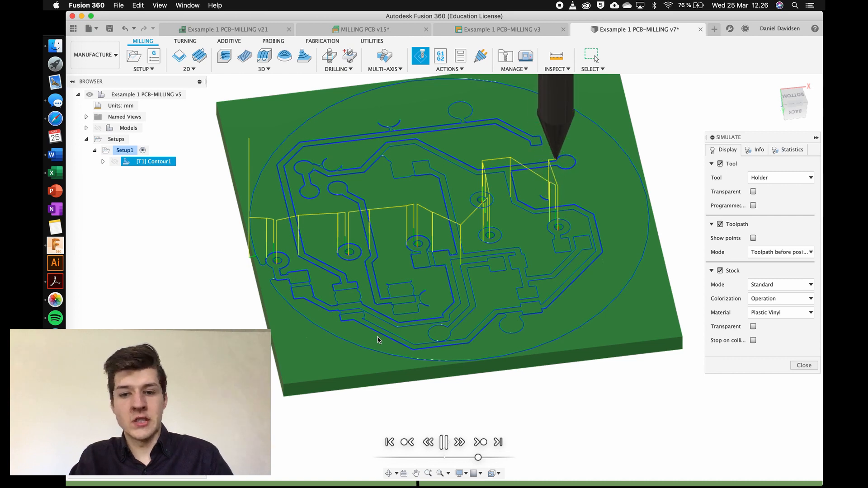
Examine the cut grooves and pad holes in the simulated stock close up and from several angles while the simulation runs.
scroll(384, 257, up, 5)
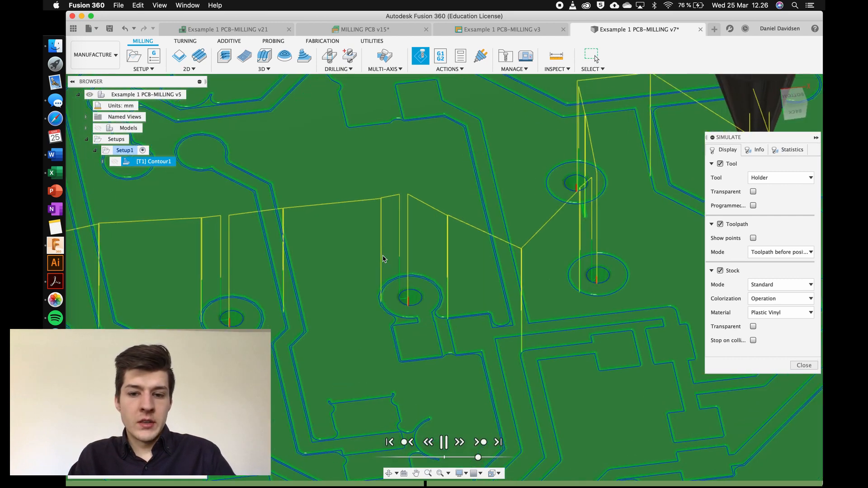
scroll(417, 293, down, 3)
scroll(450, 288, up, 10)
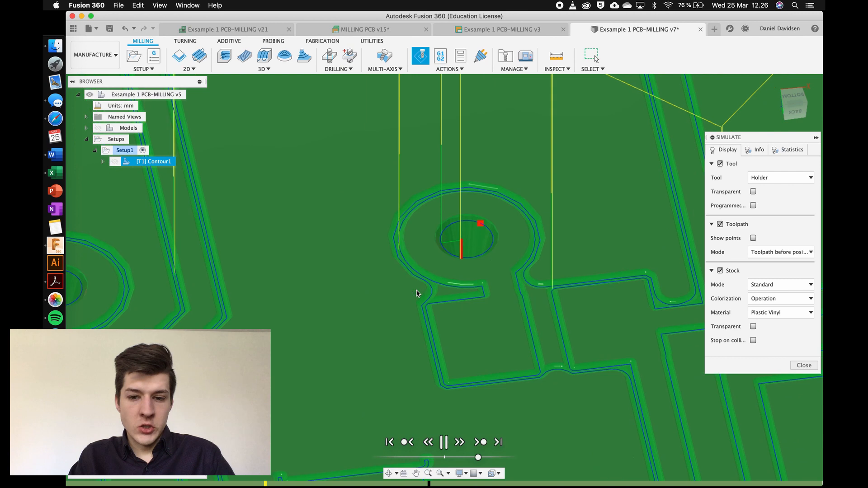
shift+scroll(451, 288, up, 10)
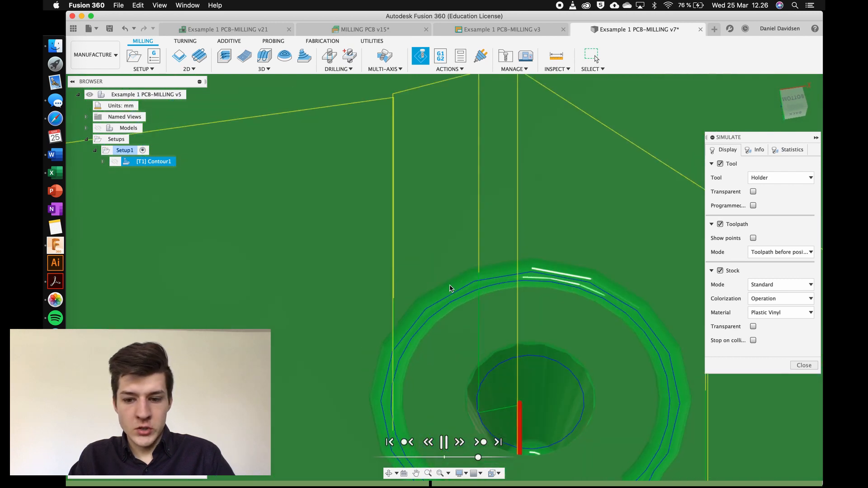
shift+scroll(516, 374, down, 7)
shift+scroll(516, 374, down, 5)
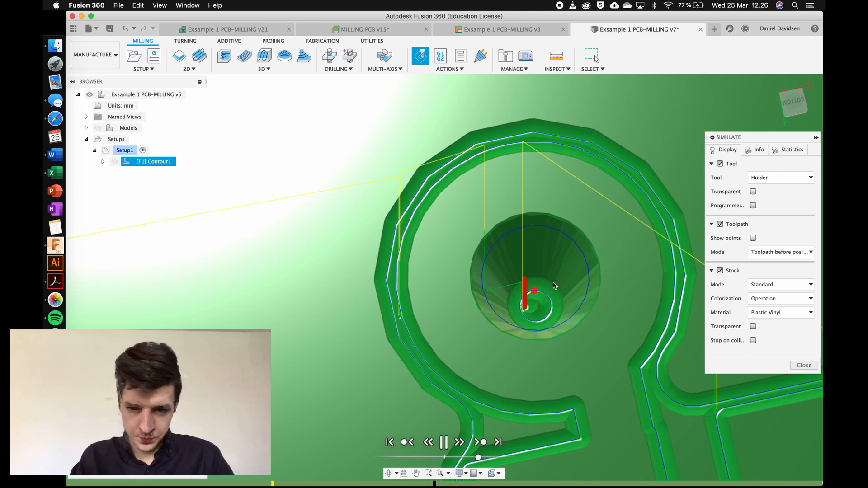
scroll(542, 289, down, 5)
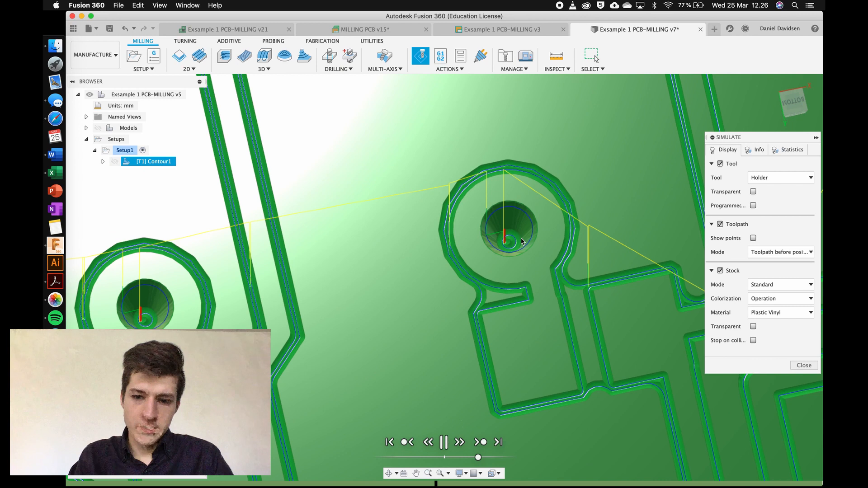
scroll(503, 233, down, 4)
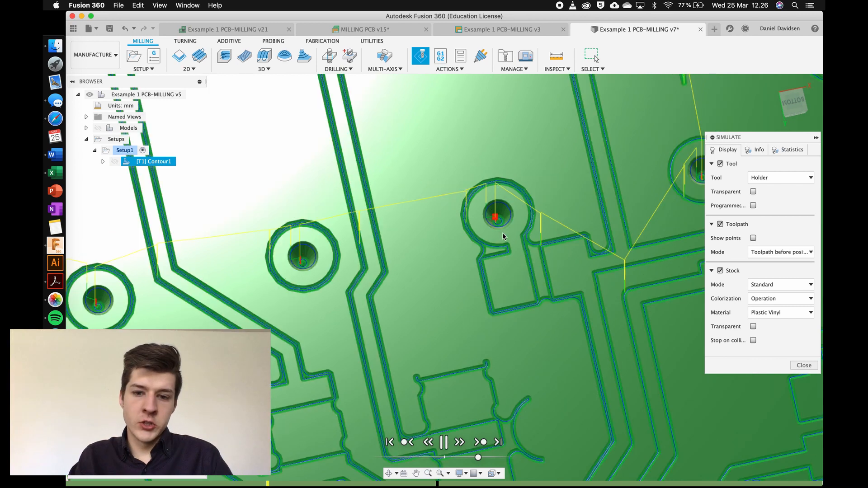
scroll(503, 233, down, 5)
shift+scroll(502, 233, down, 10)
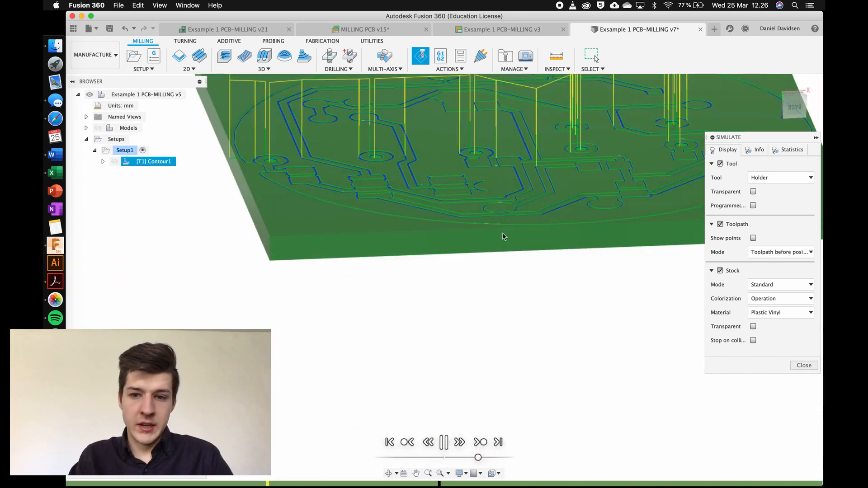
shift+scroll(504, 236, up, 10)
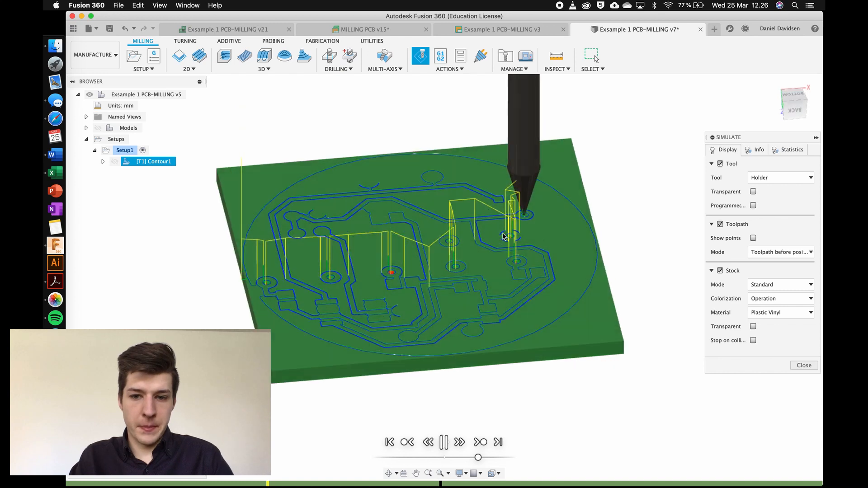
Jump the simulation to the end of the operation, hide the toolpath and inspect the milled stock.
click(480, 443)
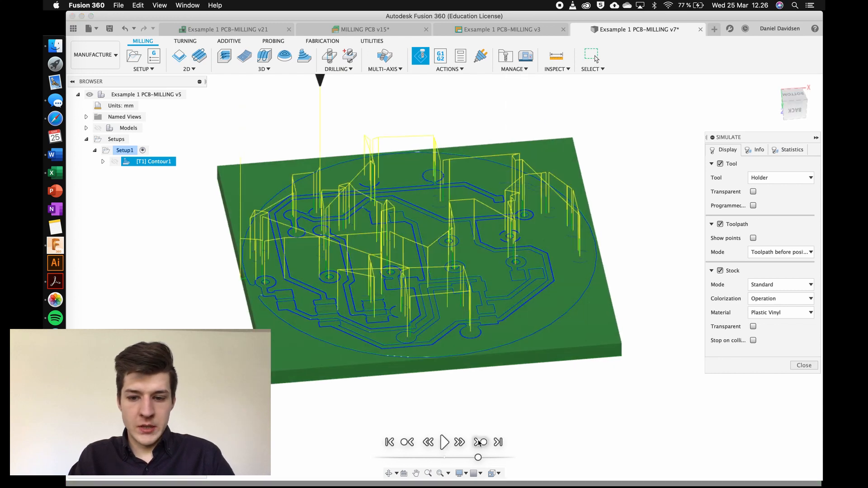
scroll(467, 266, up, 3)
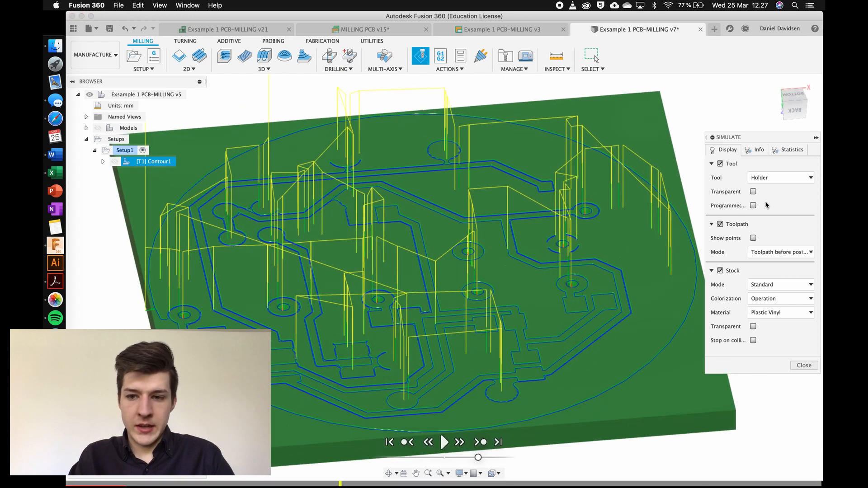
click(767, 249)
click(763, 266)
click(769, 252)
click(720, 225)
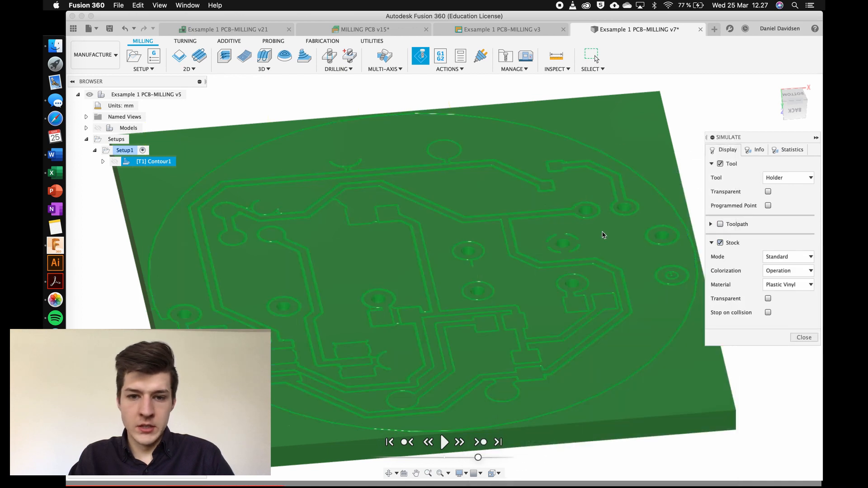
scroll(483, 209, up, 2)
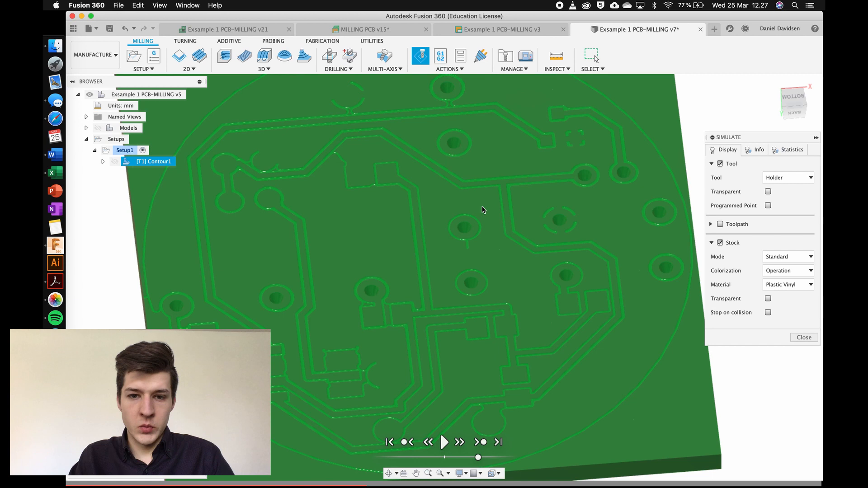
scroll(483, 210, down, 4)
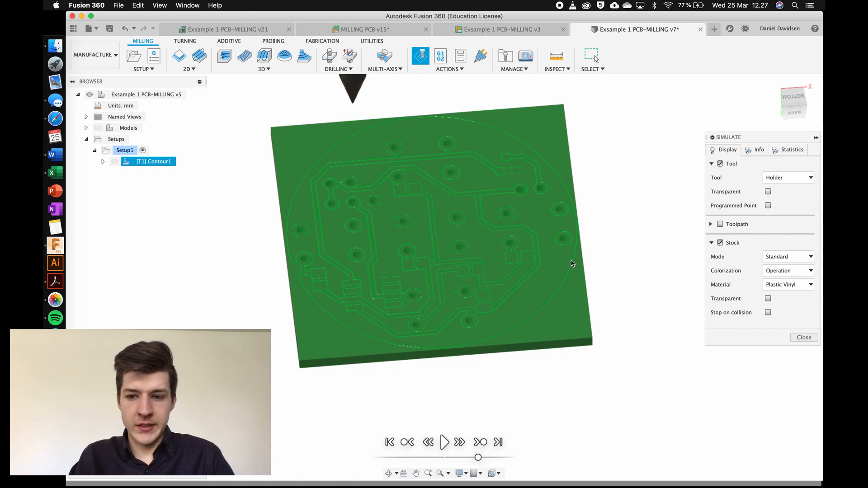
Close the simulation and show the board models again.
click(804, 338)
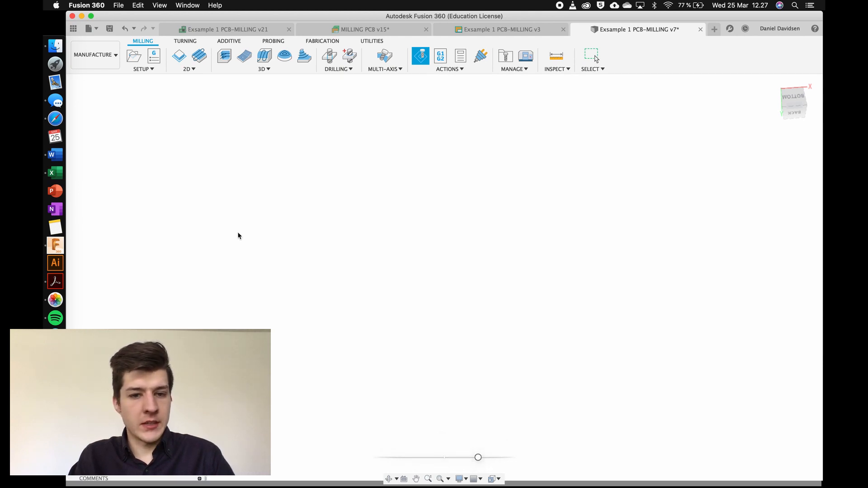
click(168, 186)
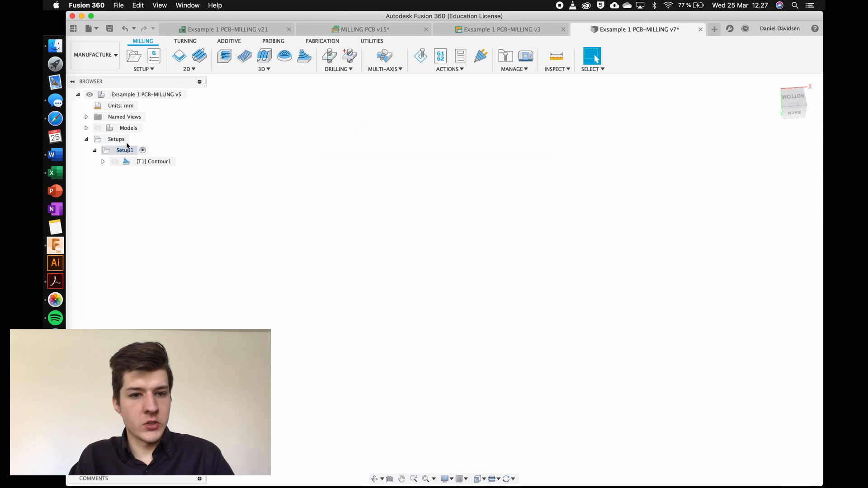
click(98, 128)
scroll(244, 211, up, 6)
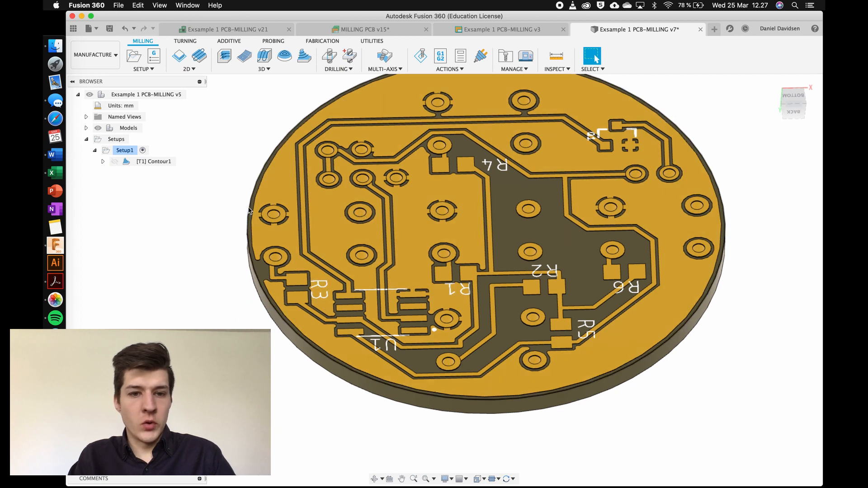
Try to reference the bottom height of the Contour1 operation from Model top.
click(164, 163)
right_click(167, 164)
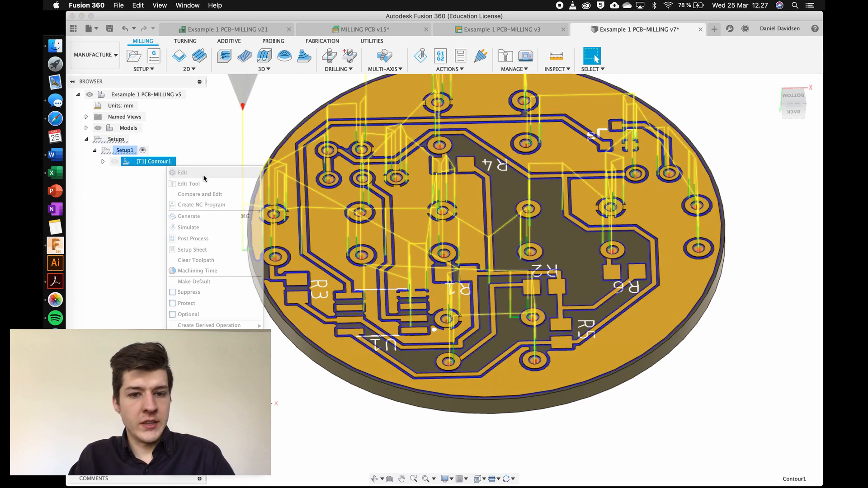
click(183, 173)
click(739, 151)
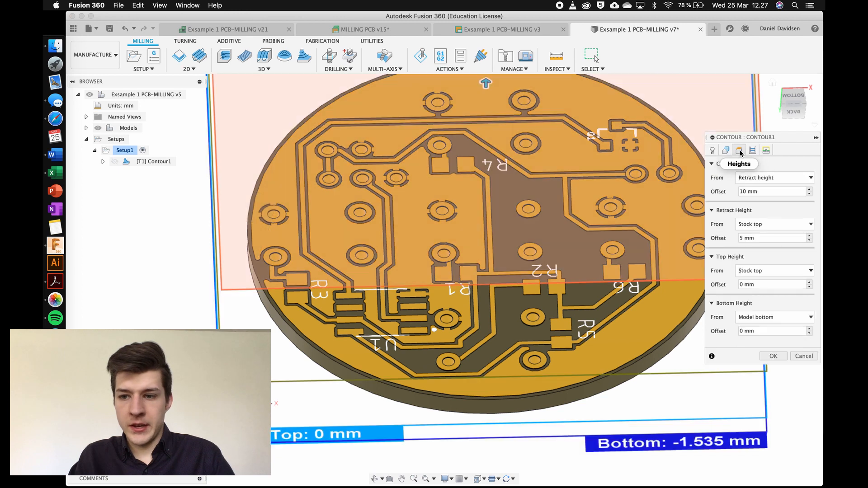
click(774, 317)
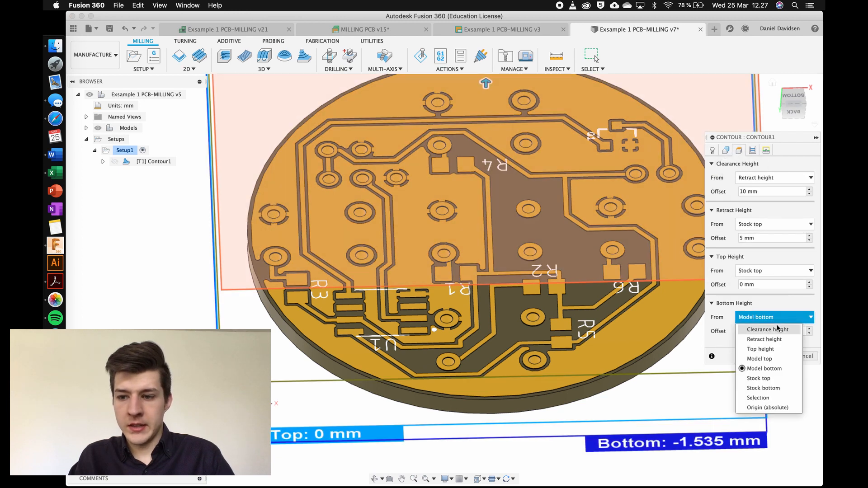
click(770, 359)
click(743, 332)
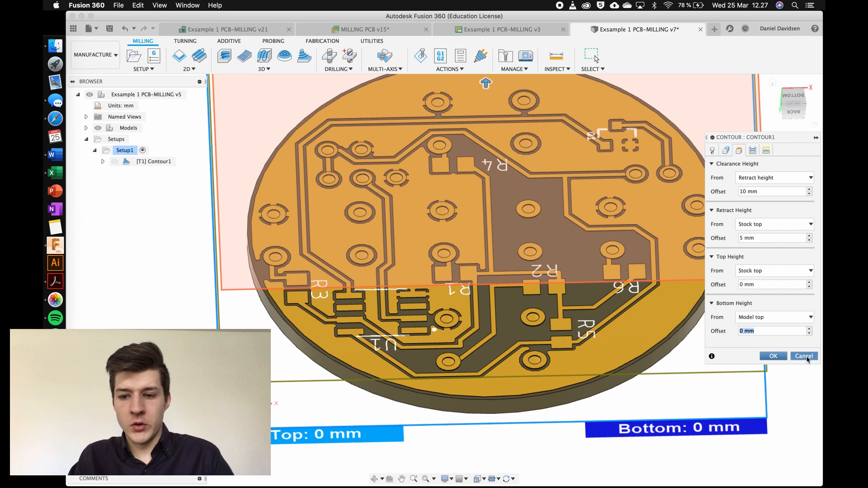
click(773, 356)
Measure the distance between the copper layer's top face and the board surface beneath it.
scroll(584, 318, up, 5)
scroll(560, 289, up, 6)
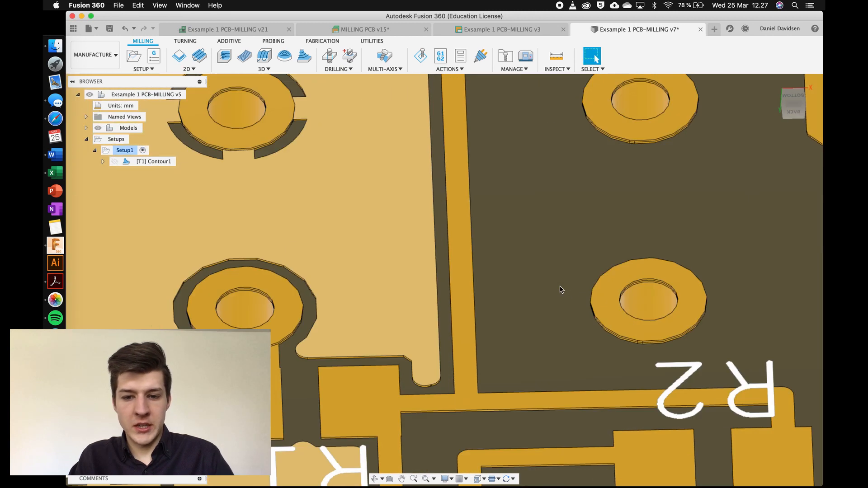
key(i)
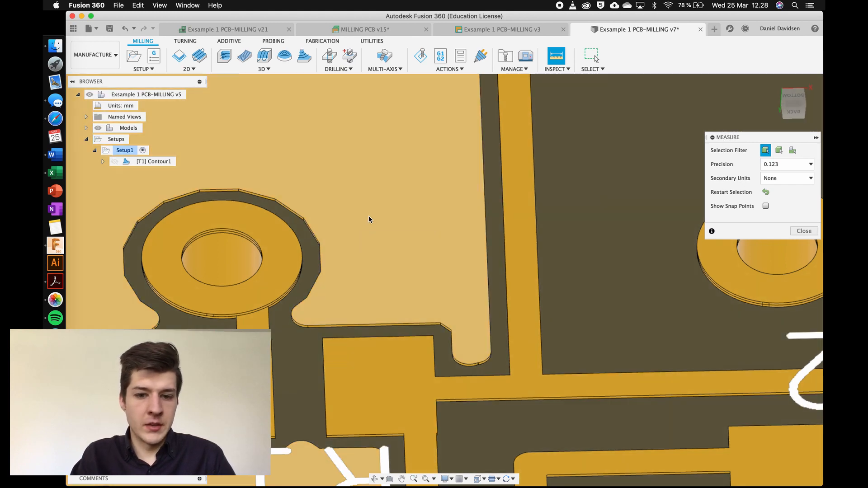
click(368, 216)
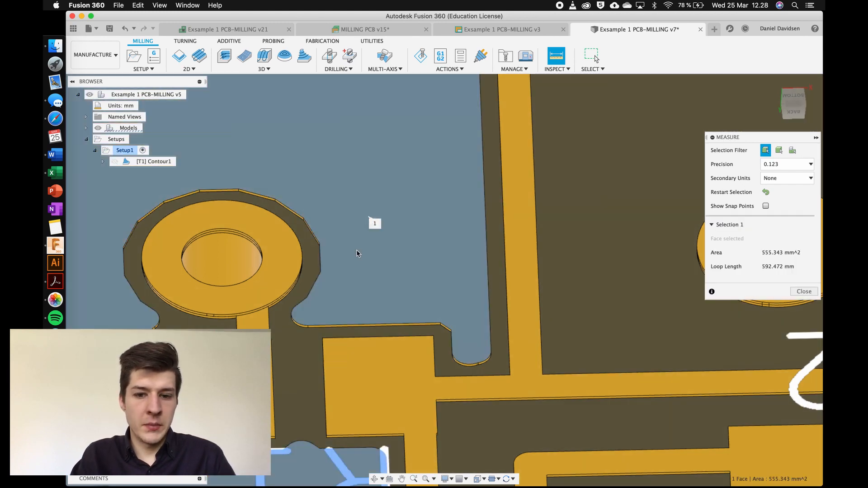
click(307, 355)
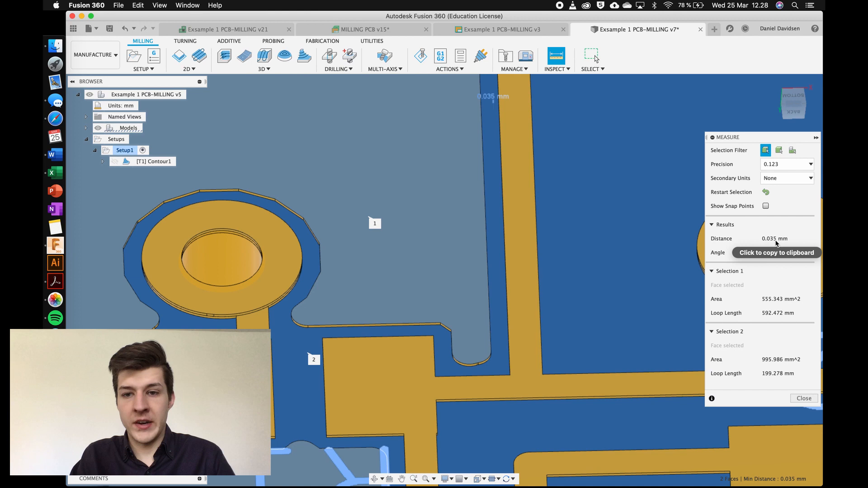
Close the measurement and set the bottom height of Contour1 to Model top with an offset of -0.05 mm.
click(804, 398)
scroll(563, 321, down, 10)
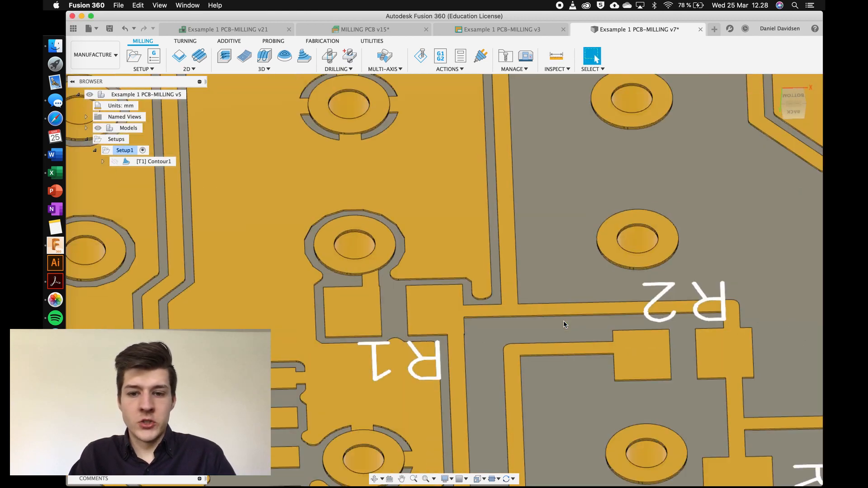
scroll(564, 321, down, 5)
click(150, 162)
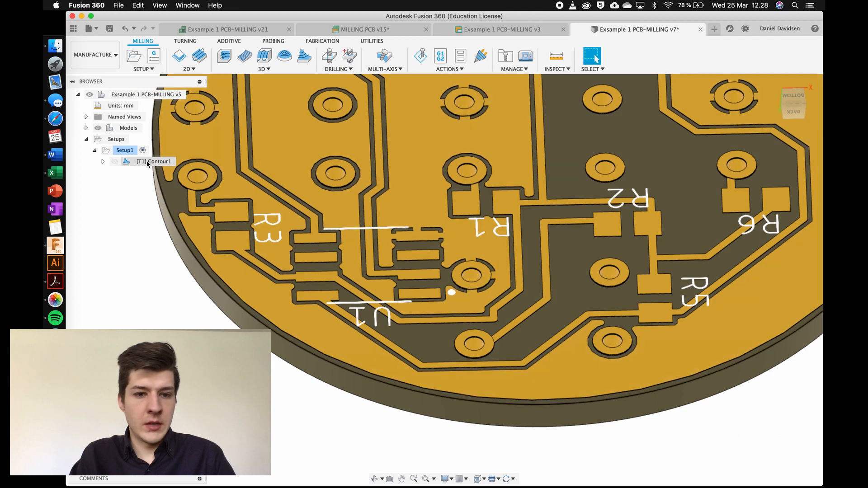
right_click(147, 162)
click(166, 170)
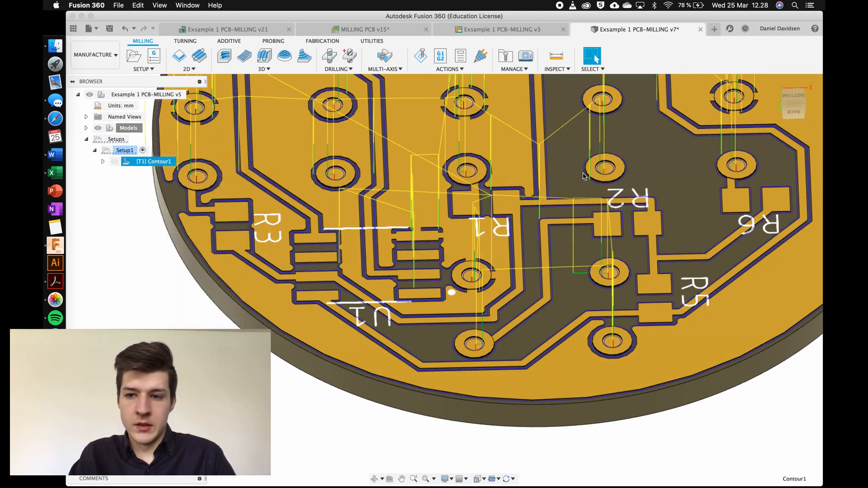
click(739, 151)
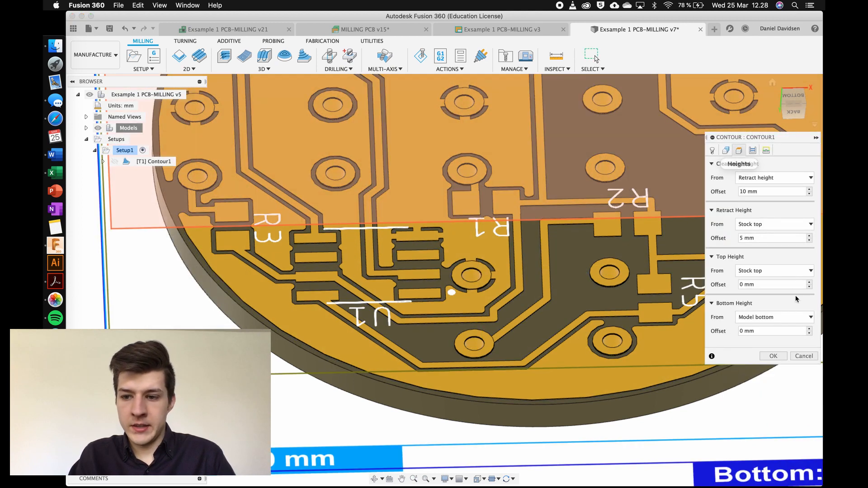
click(747, 318)
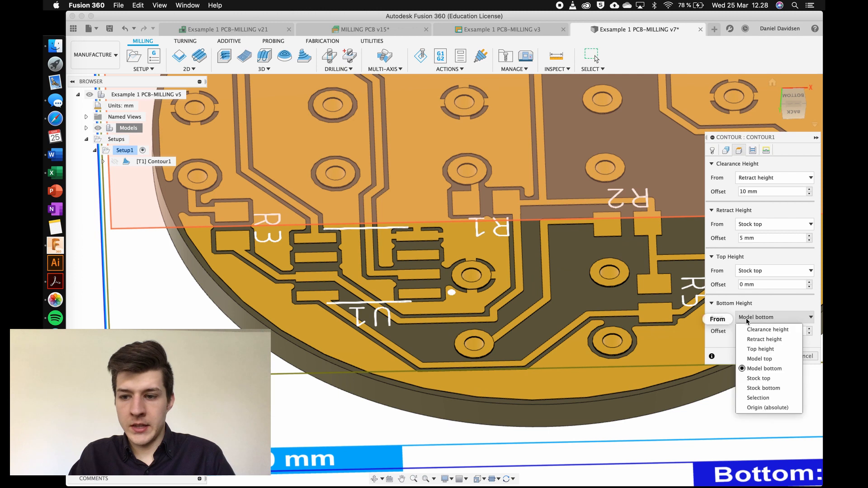
click(759, 359)
click(720, 332)
text(-.05)
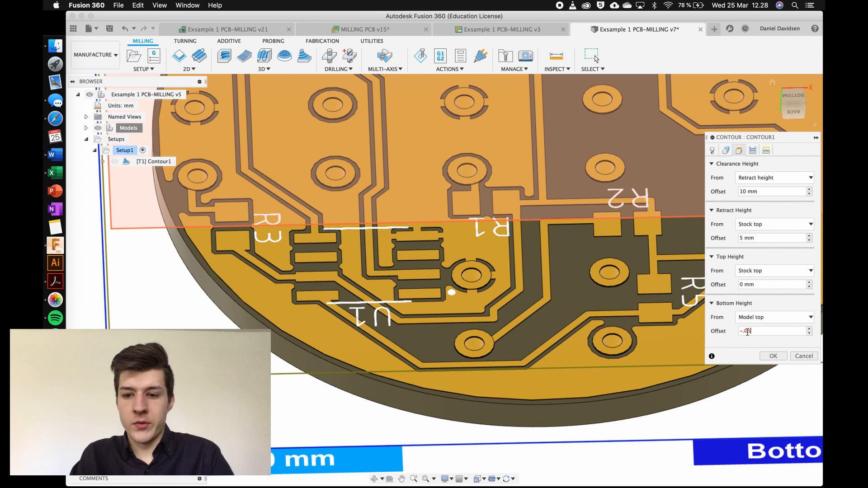
click(770, 356)
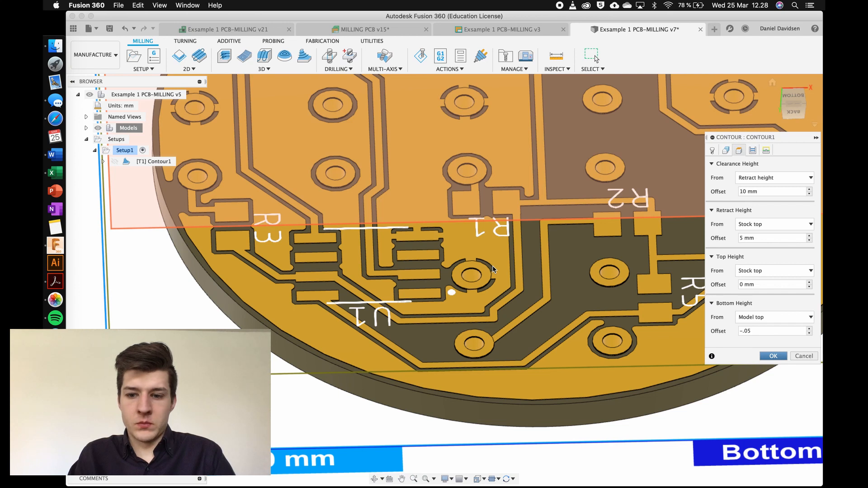
key(Return)
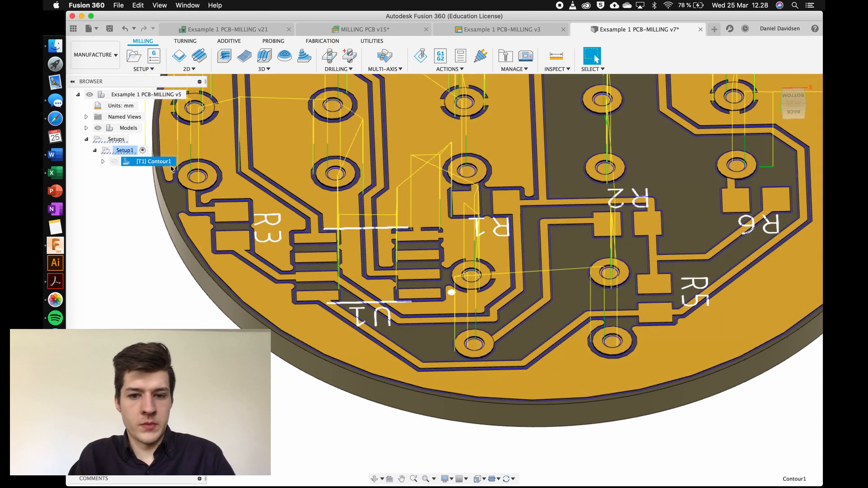
Examine the regenerated Contour1 toolpath up close around the pads and inside the drilled holes.
scroll(408, 258, up, 5)
scroll(408, 259, up, 5)
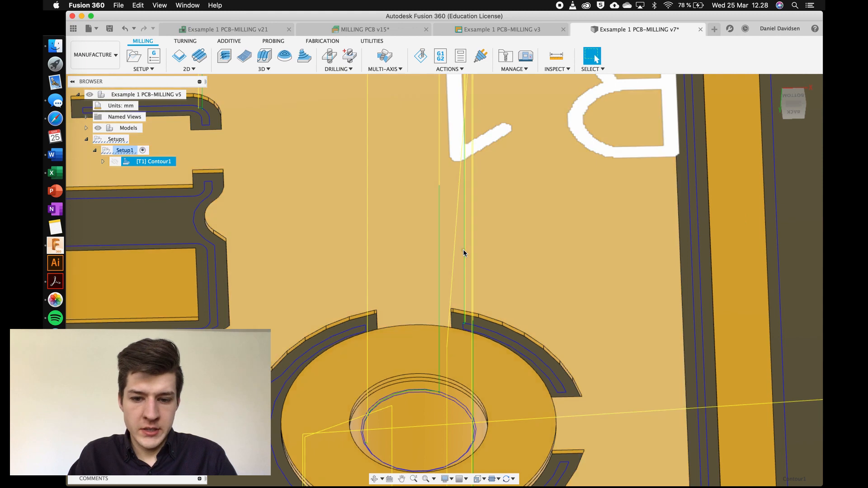
scroll(463, 250, up, 5)
scroll(463, 250, up, 5)
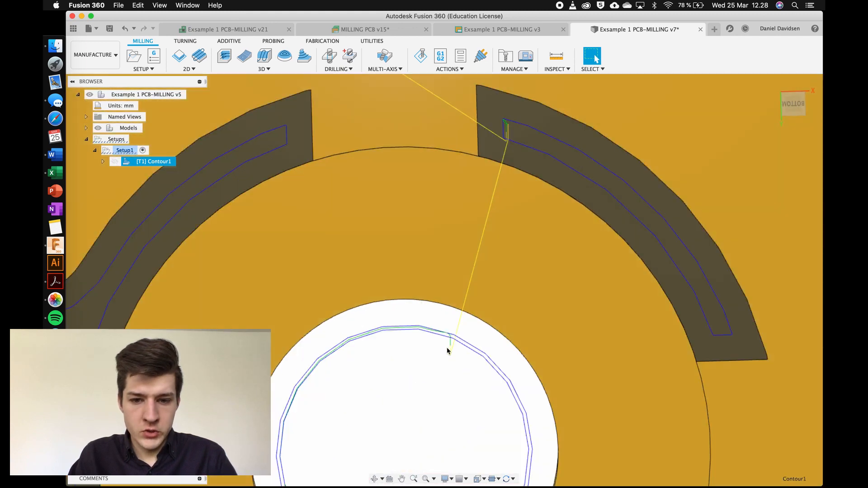
shift+scroll(455, 252, down, 5)
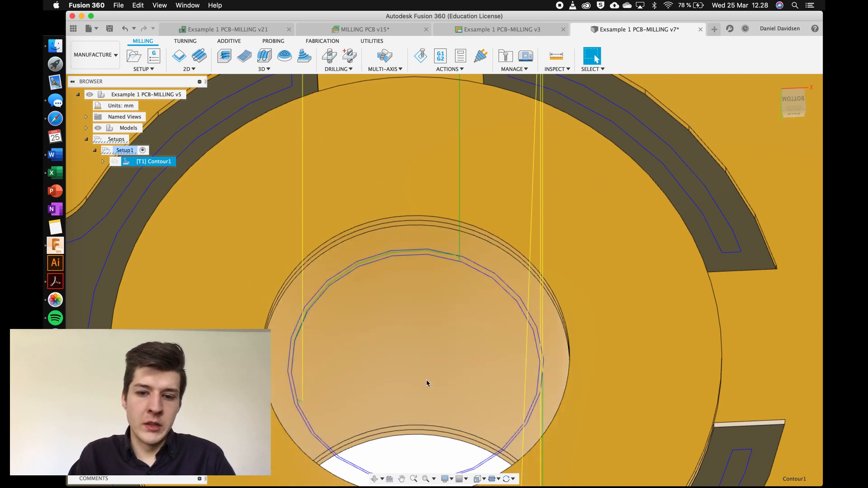
scroll(399, 378, down, 3)
scroll(400, 378, down, 5)
scroll(407, 294, up, 5)
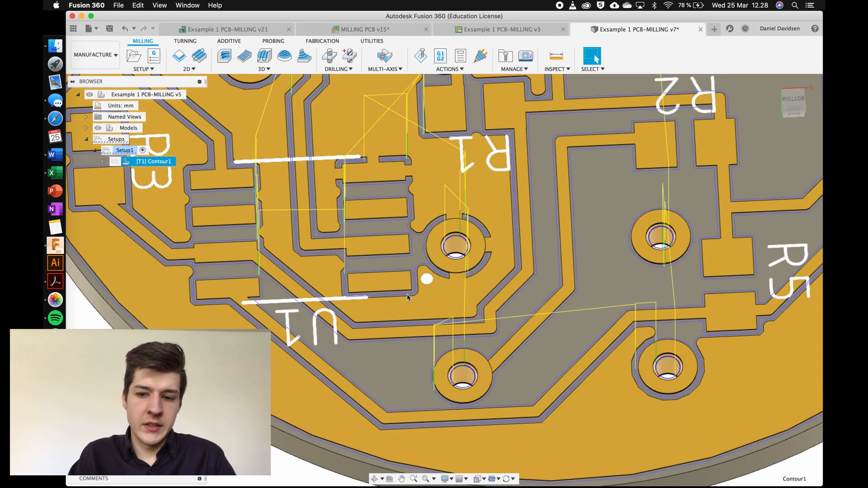
Examine where the Contour1 toolpath runs along the outer edge of the round board.
scroll(407, 295, down, 5)
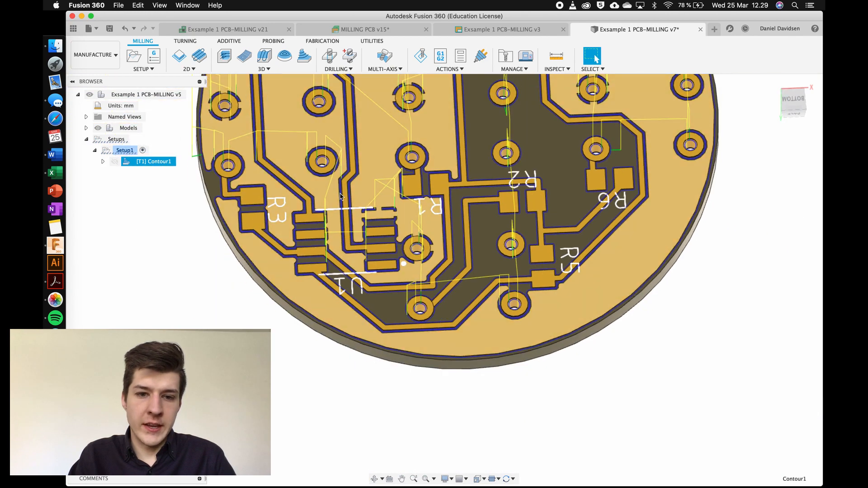
scroll(341, 193, up, 4)
scroll(340, 193, down, 5)
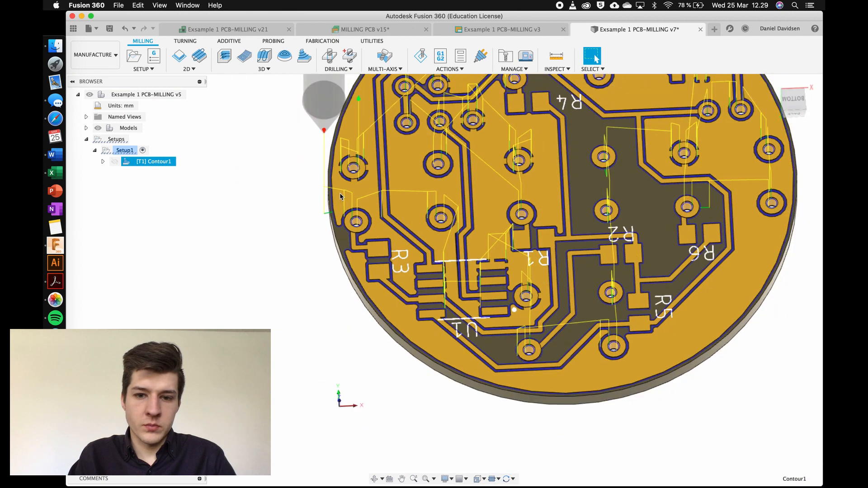
scroll(340, 194, down, 2)
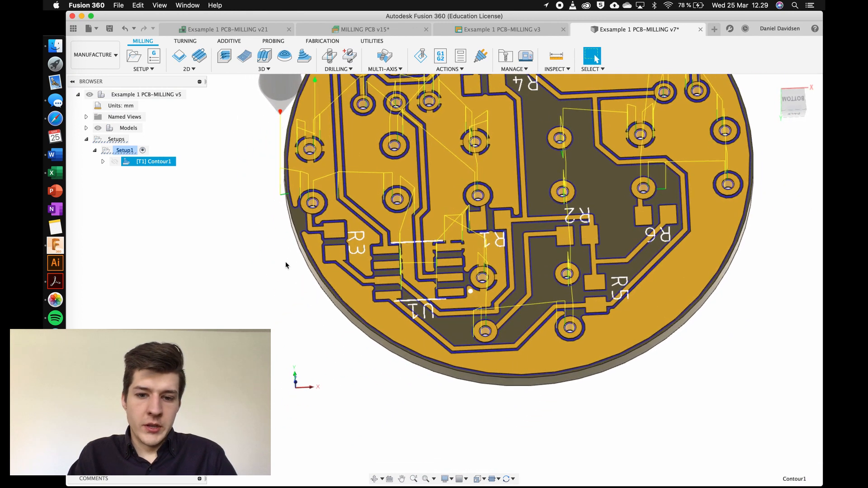
scroll(286, 263, down, 3)
scroll(285, 262, up, 8)
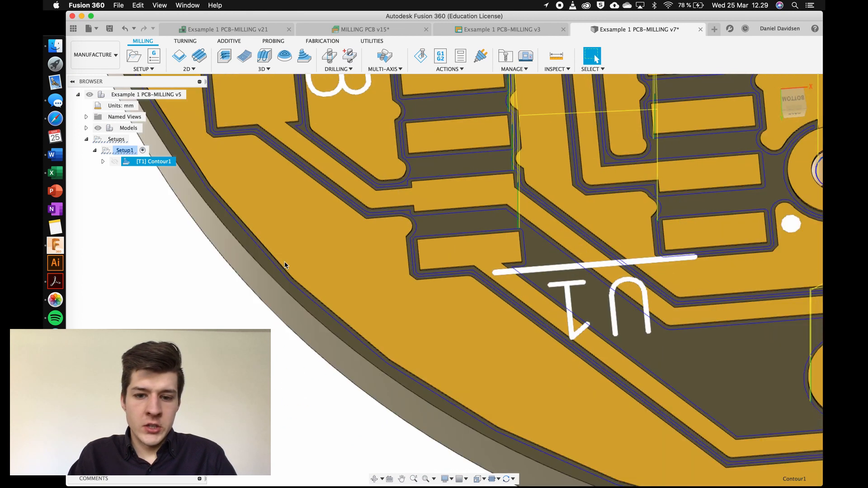
scroll(284, 263, down, 5)
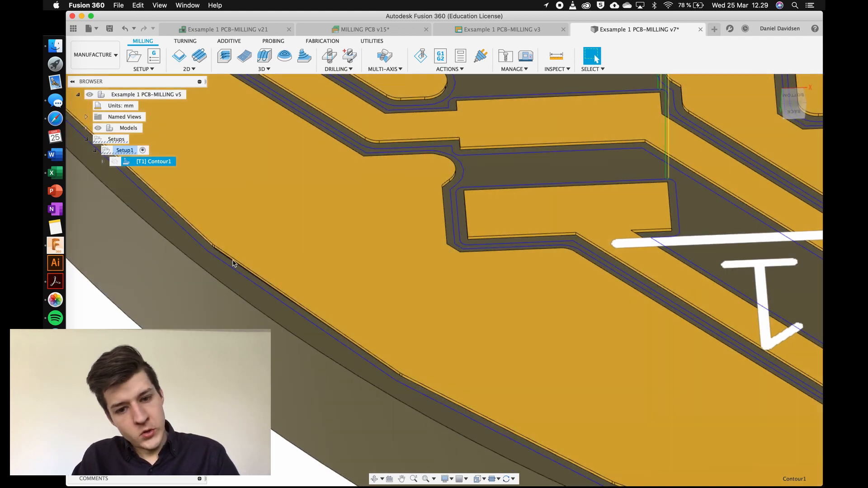
scroll(294, 280, down, 4)
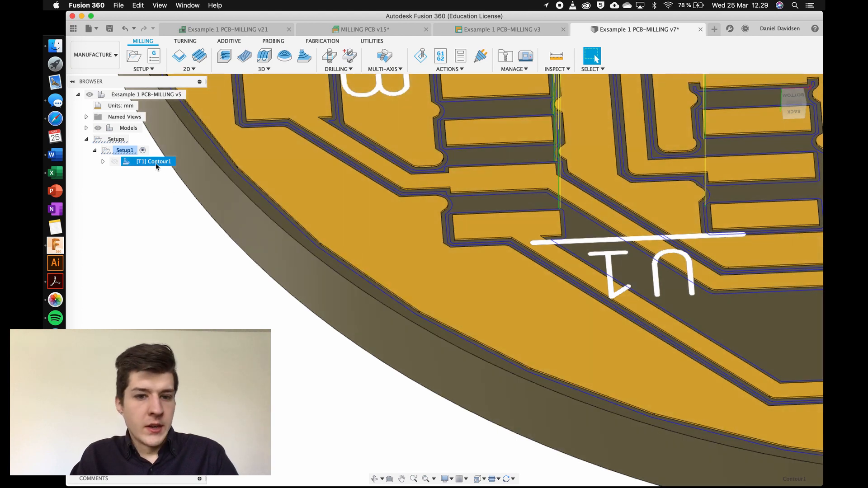
Limit the machining boundary of Contour1 to a selected chain on the board's outer edge, with an additional offset of -1 mm.
right_click(156, 163)
click(174, 172)
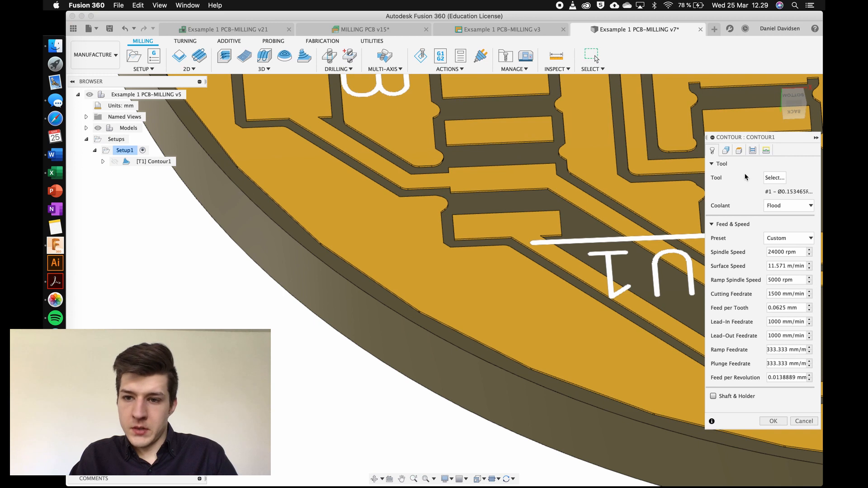
click(725, 151)
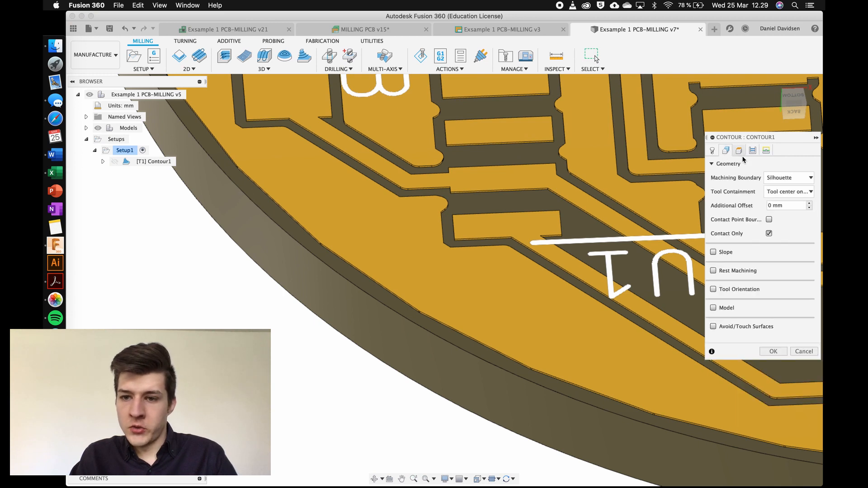
click(792, 177)
click(786, 210)
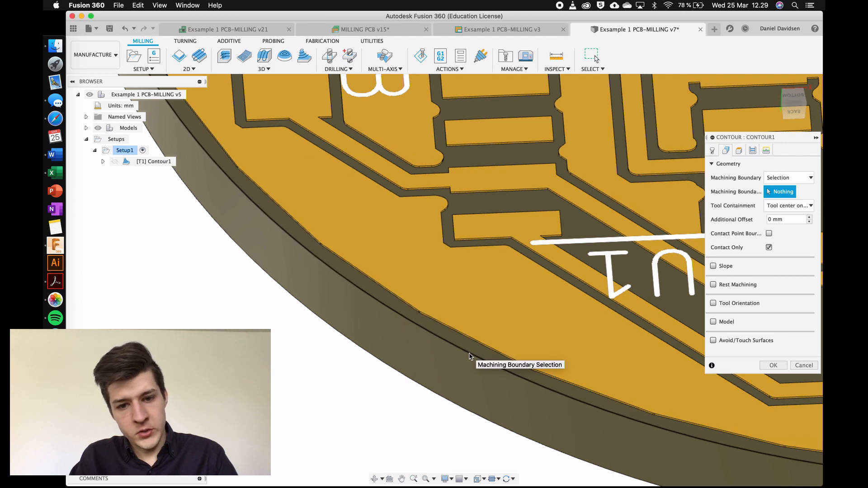
click(471, 357)
click(770, 219)
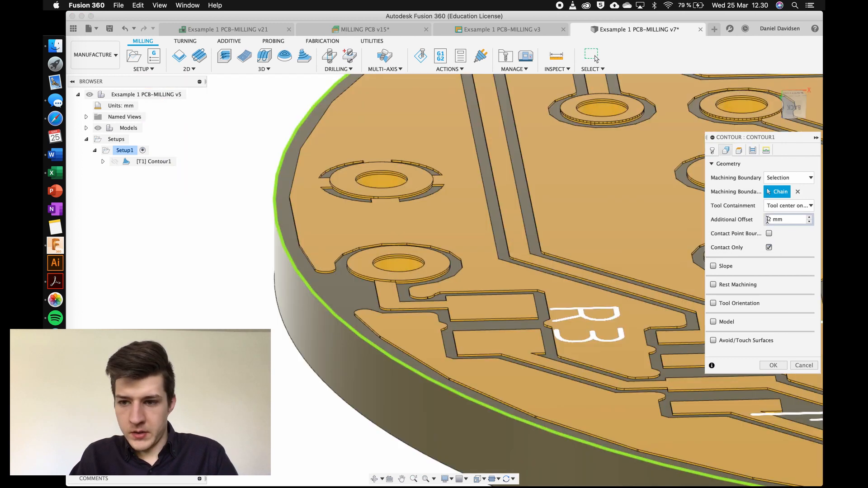
text(-1)
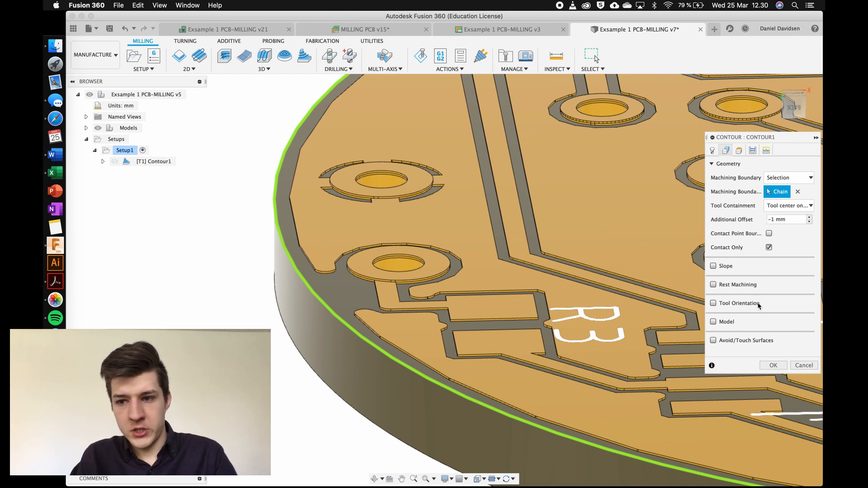
click(771, 365)
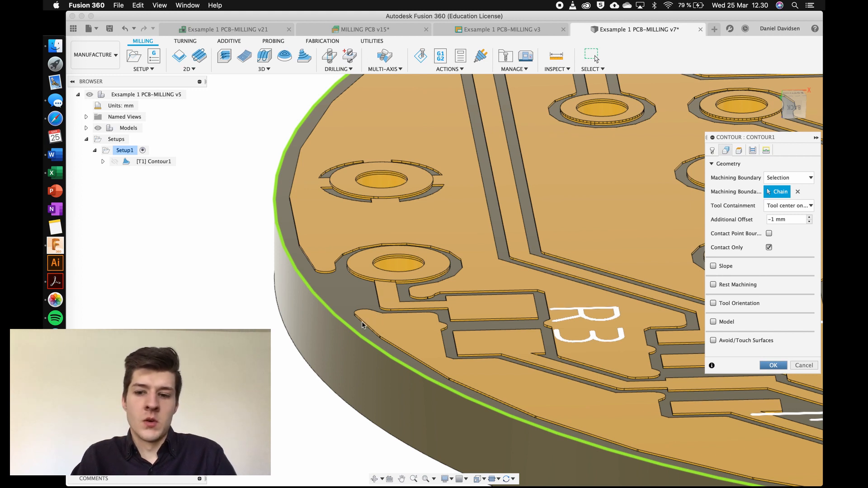
key(Return)
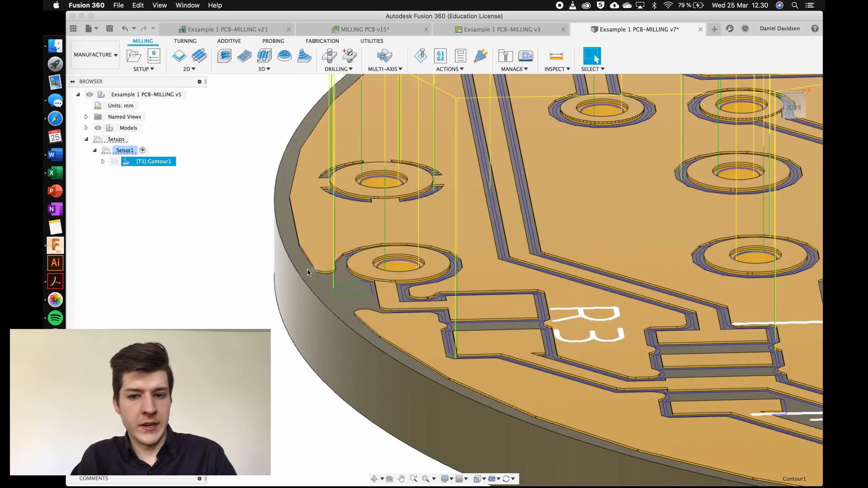
Review the linking and ramp settings of Contour1 and accept them with the Helix ramp type.
click(376, 271)
scroll(377, 272, down, 8)
scroll(376, 272, right, 4)
scroll(376, 273, right, 3)
shift+scroll(377, 273, up, 5)
click(174, 161)
right_click(180, 170)
click(181, 170)
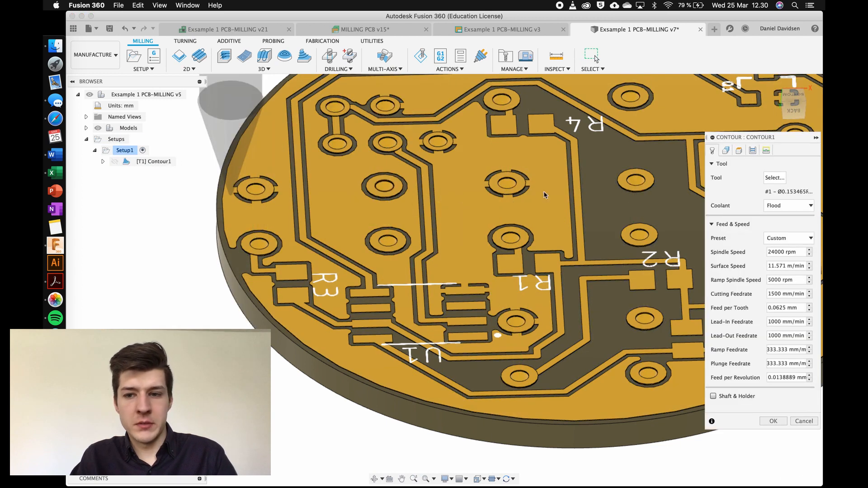
click(767, 151)
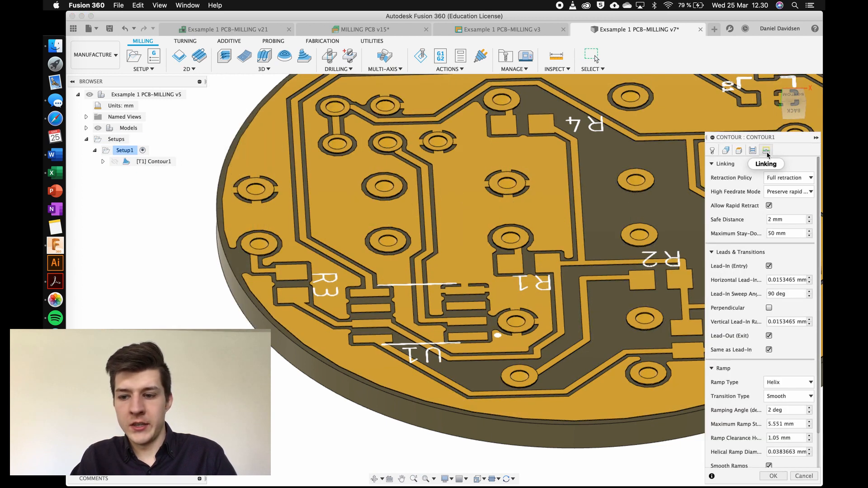
scroll(732, 344, down, 5)
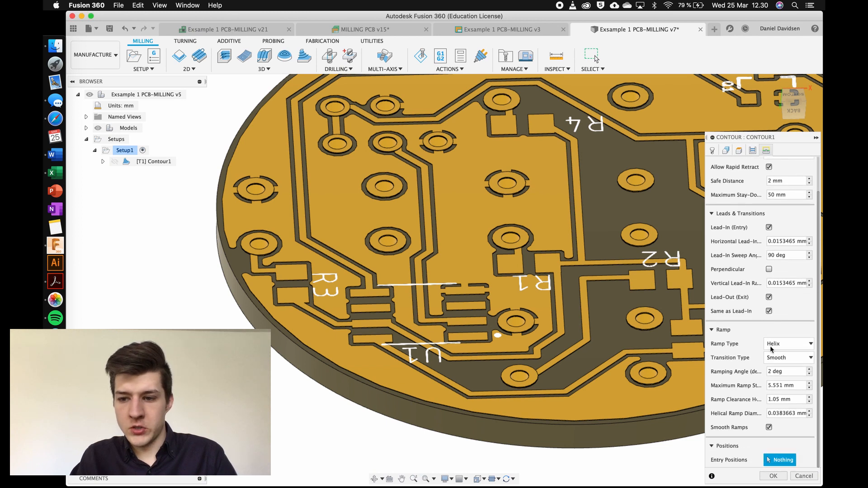
click(771, 347)
click(775, 346)
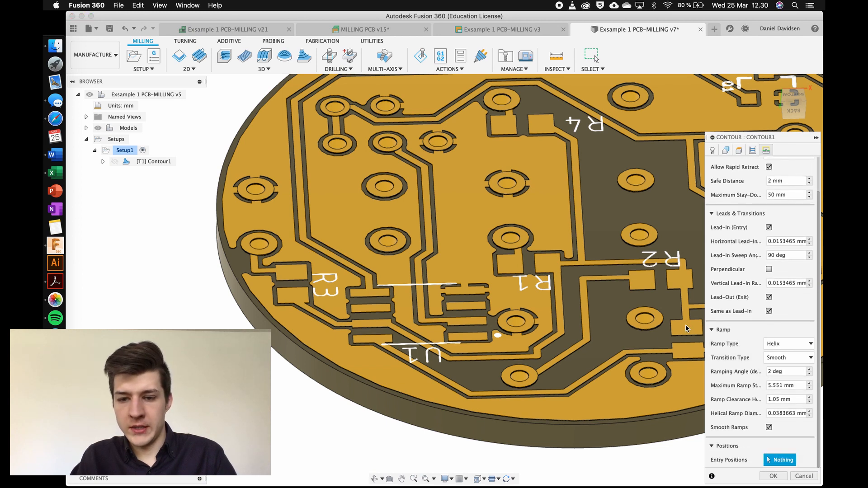
scroll(625, 324, right, 5)
scroll(624, 324, down, 5)
shift+scroll(624, 324, down, 3)
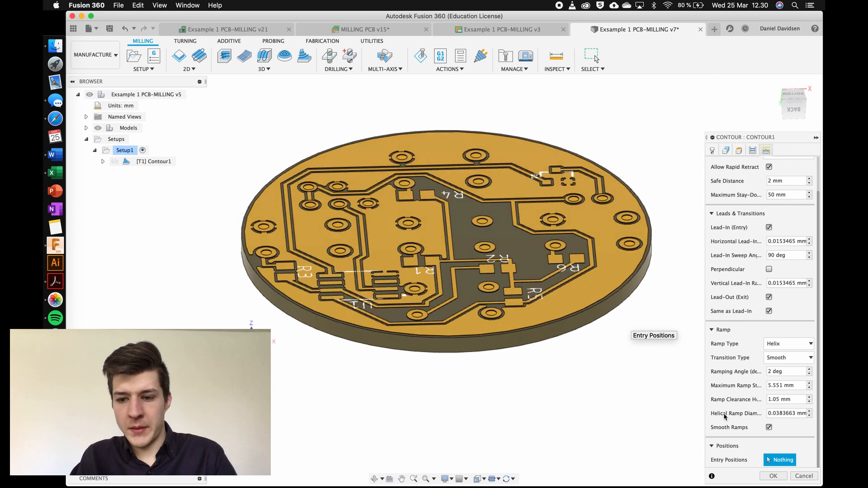
click(773, 476)
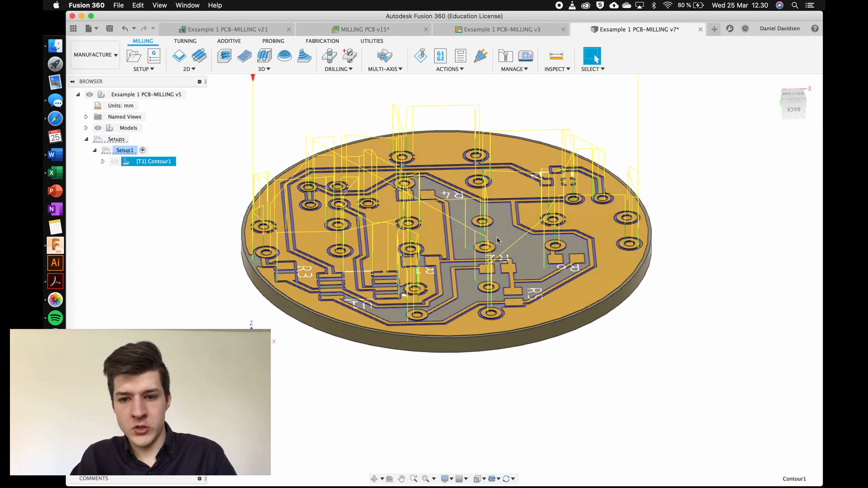
Reopen the linking settings of Contour1 and change the ramp type to Plunge.
scroll(497, 237, up, 5)
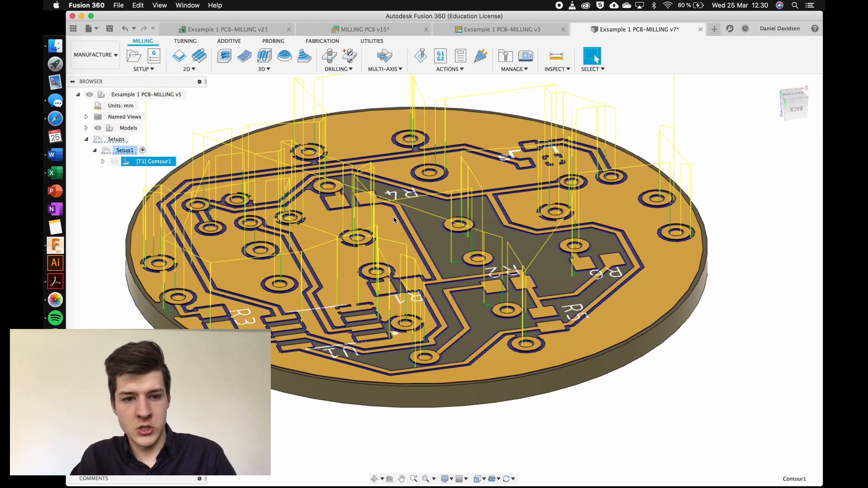
right_click(143, 164)
click(142, 170)
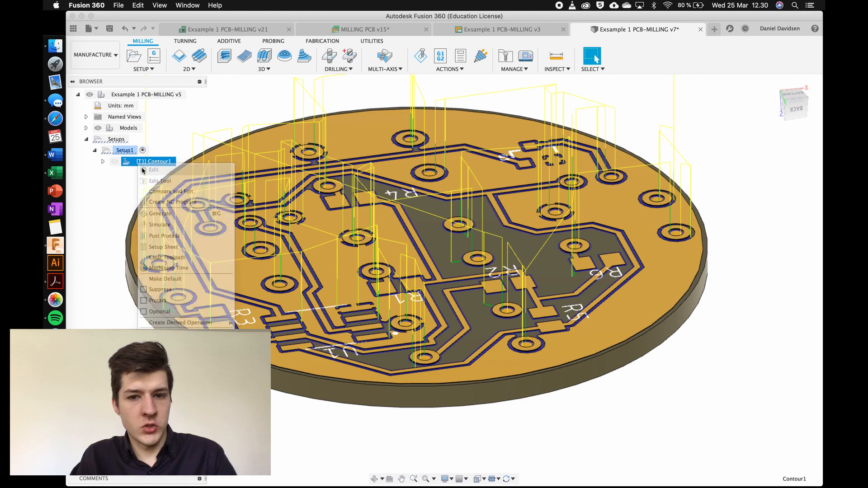
click(765, 150)
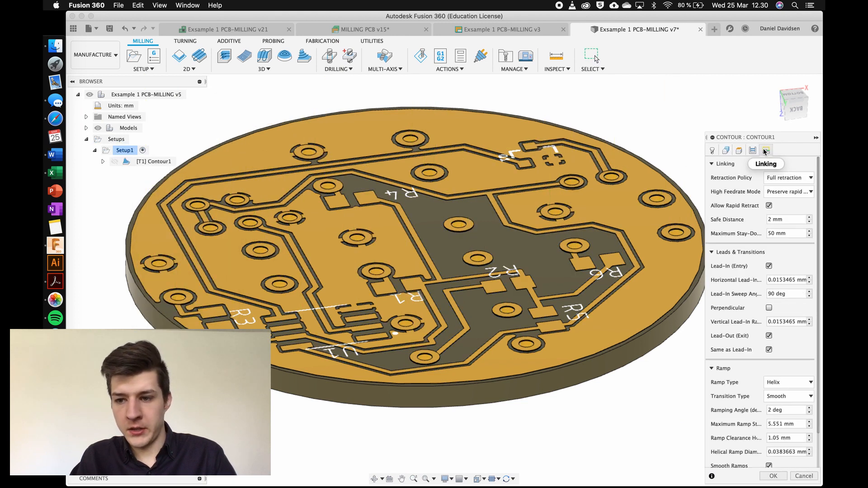
click(783, 382)
click(786, 397)
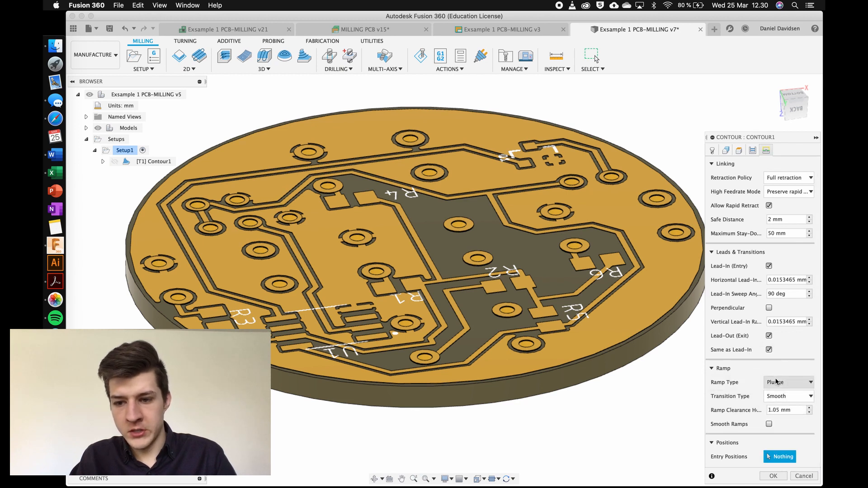
mouse_move(776, 382)
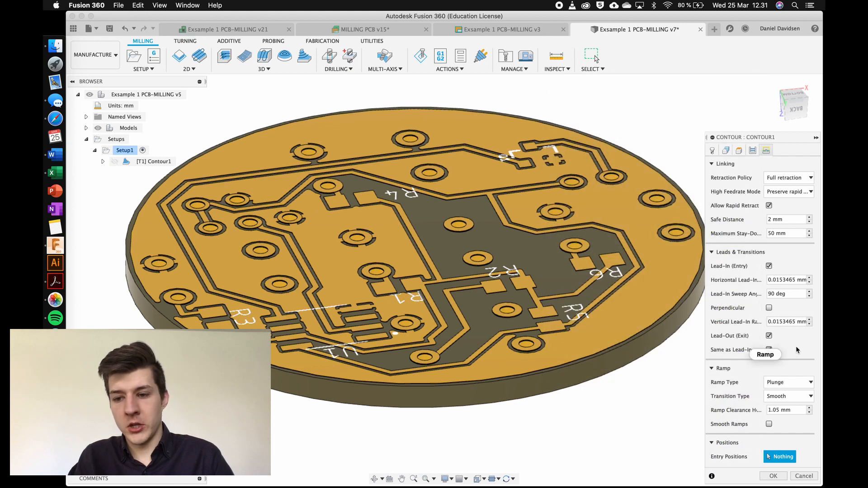
Disable both lead-in and lead-out for Contour1 and accept the operation.
click(769, 337)
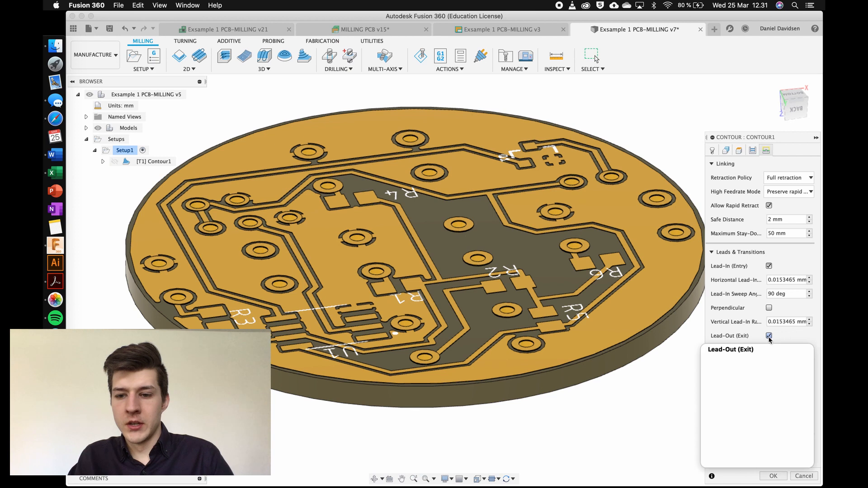
click(769, 267)
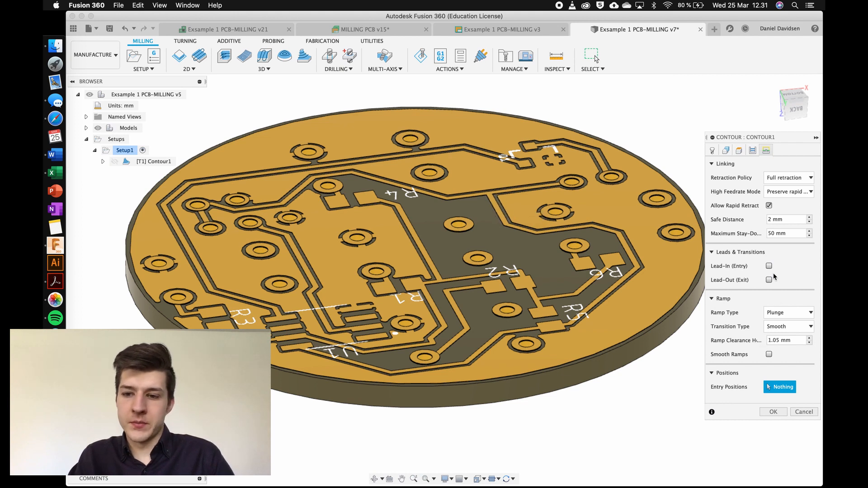
mouse_move(771, 272)
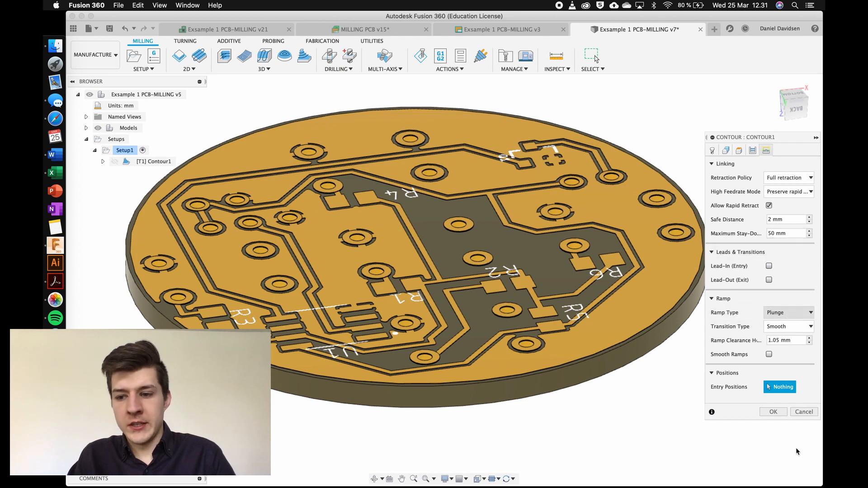
click(775, 412)
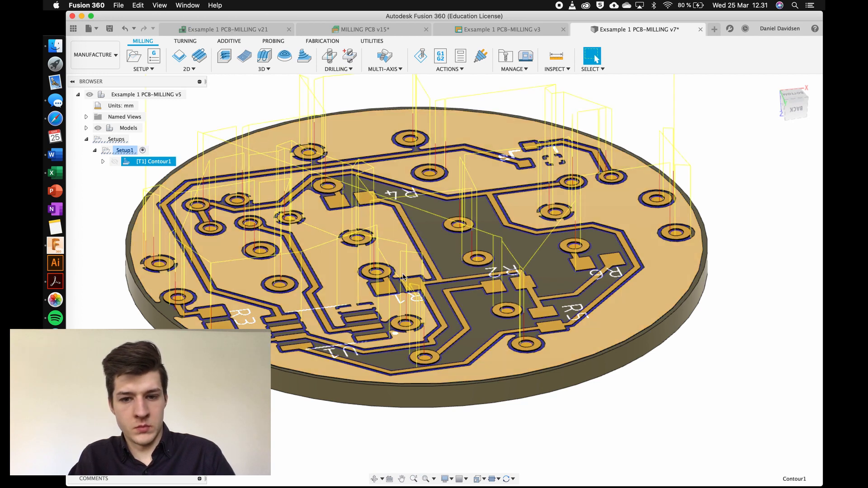
Start a Drill operation using the 0.8 mm flat end mill with the PCB full cut preset.
scroll(435, 259, down, 3)
click(196, 318)
scroll(196, 318, left, 3)
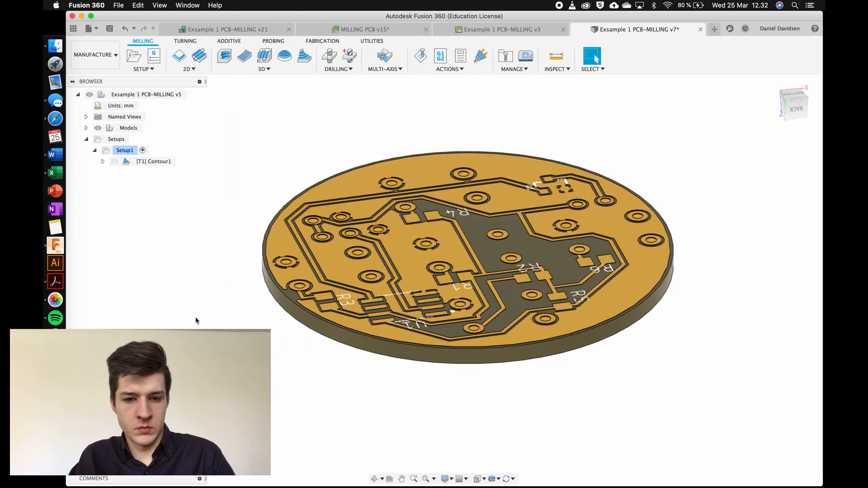
shift+scroll(196, 318, up, 5)
shift+scroll(196, 318, left, 10)
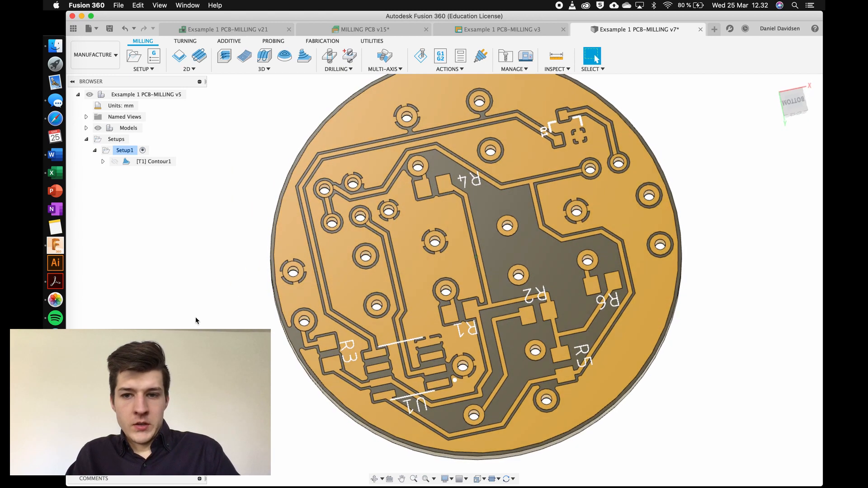
shift+scroll(195, 320, left, 10)
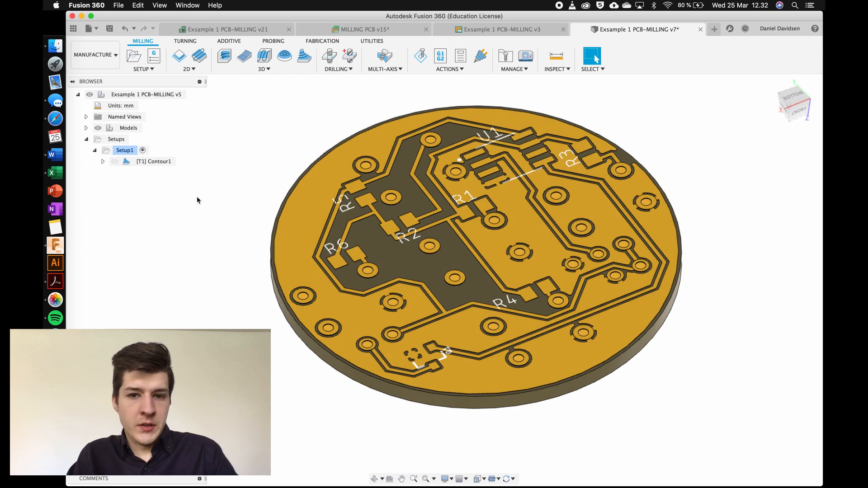
click(330, 57)
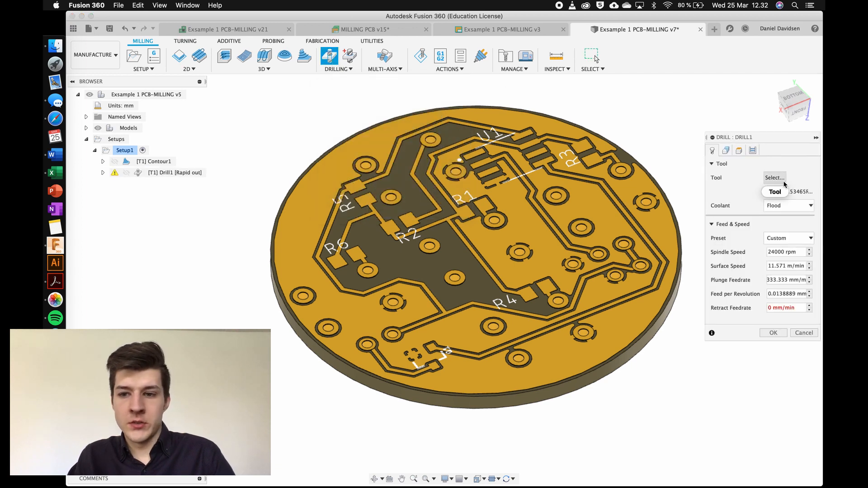
click(775, 178)
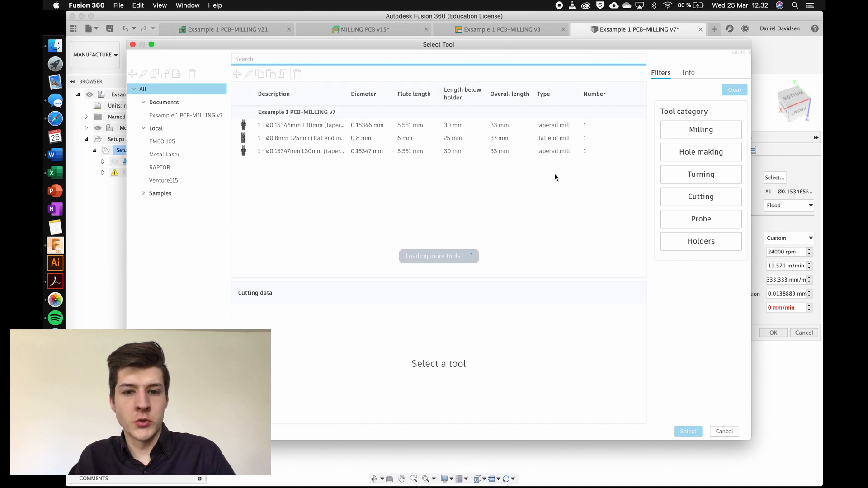
click(297, 137)
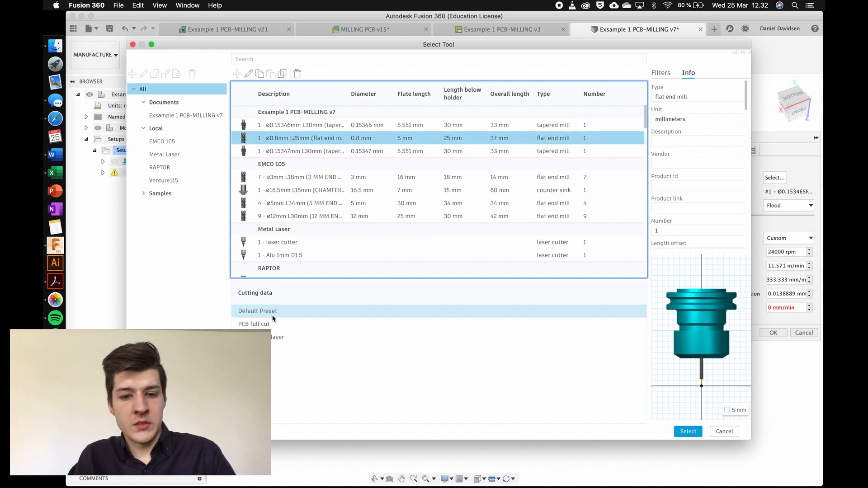
click(290, 311)
click(290, 325)
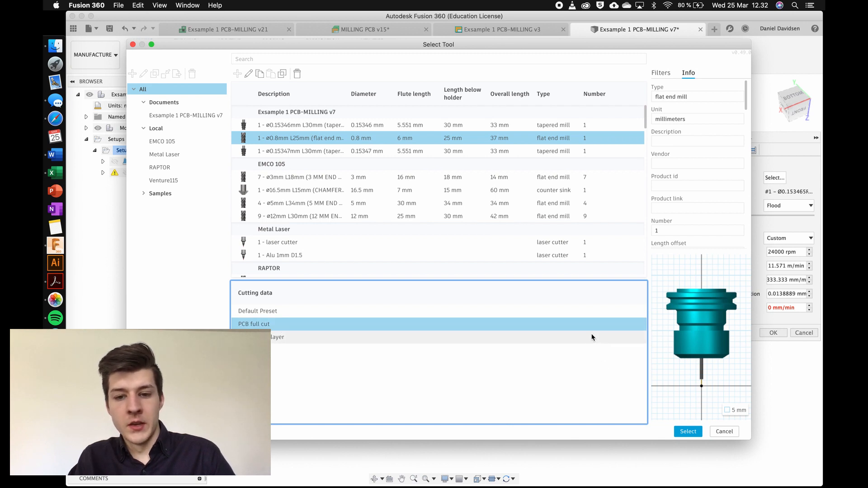
click(559, 330)
click(687, 432)
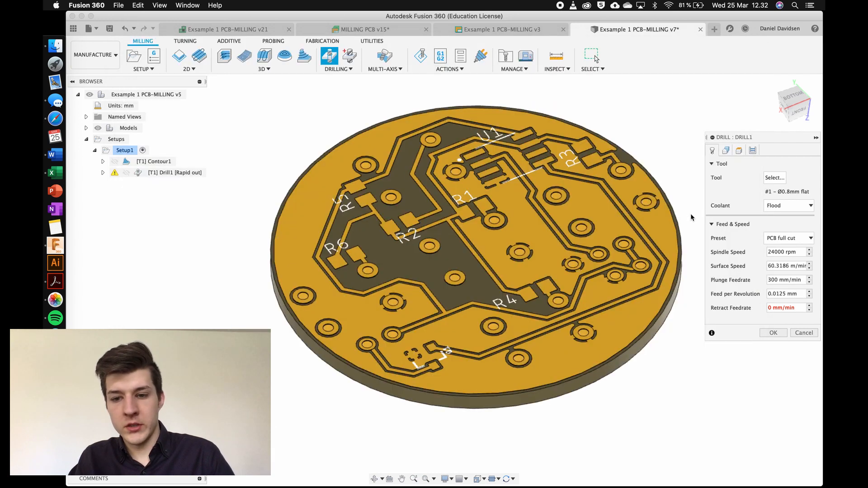
Review the Manufacture preview features in the preferences, including the Tool Library option.
click(780, 29)
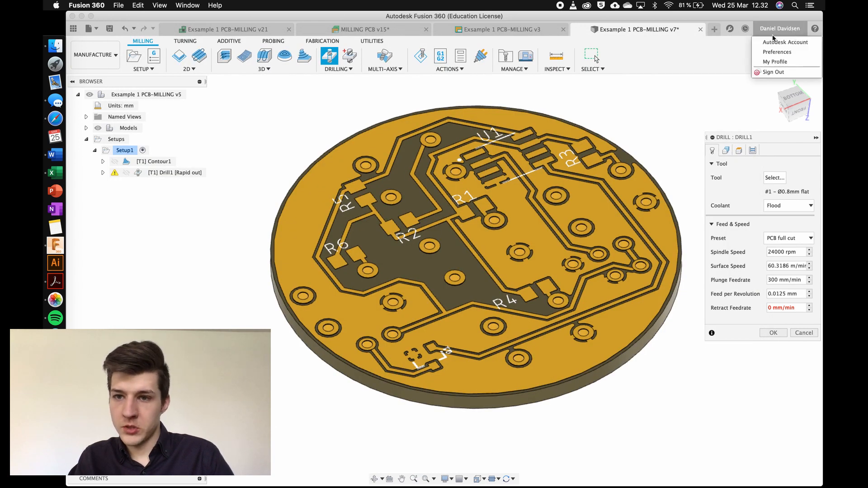
click(781, 53)
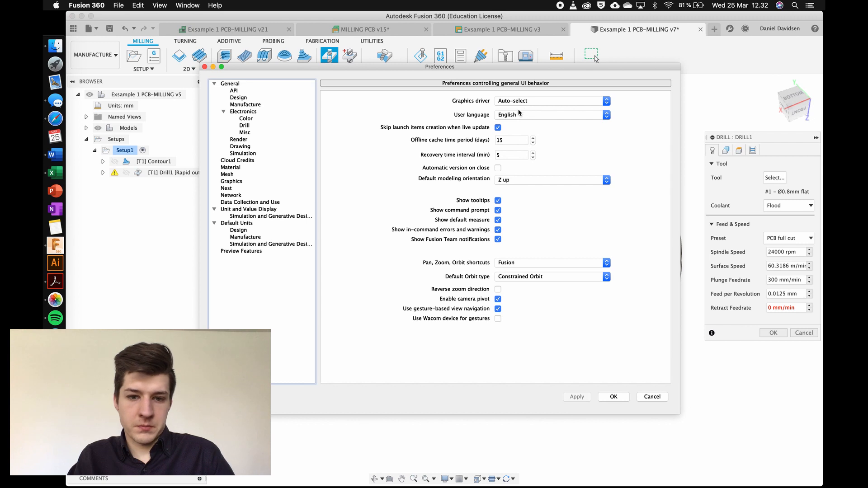
click(241, 251)
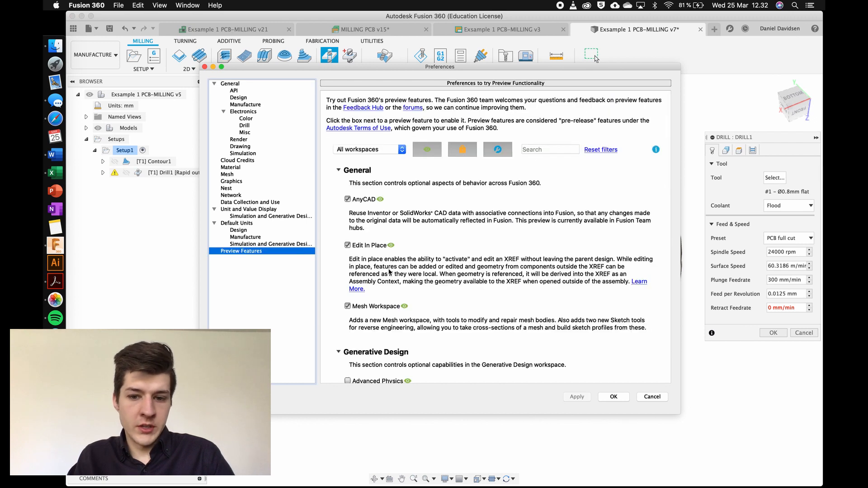
scroll(389, 271, down, 3)
scroll(389, 271, down, 15)
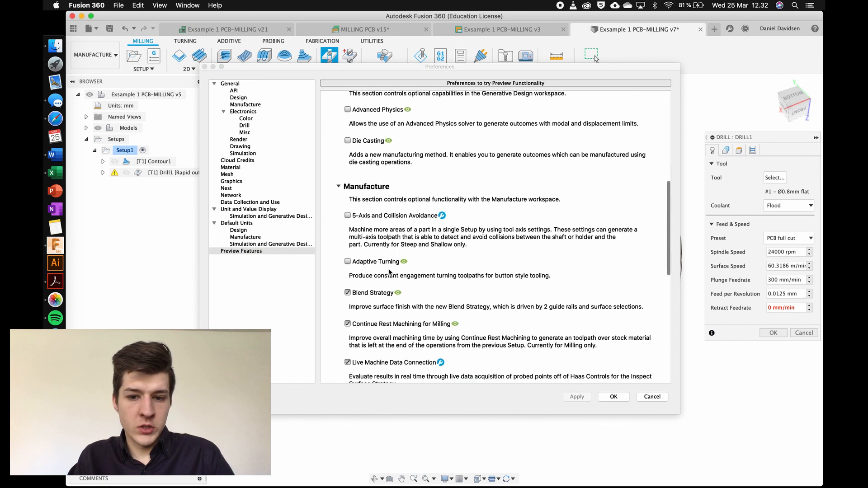
scroll(465, 293, down, 8)
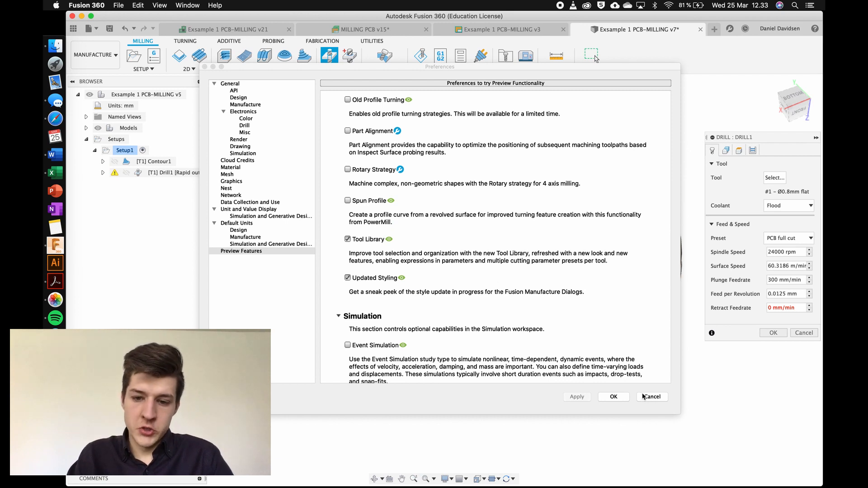
click(619, 397)
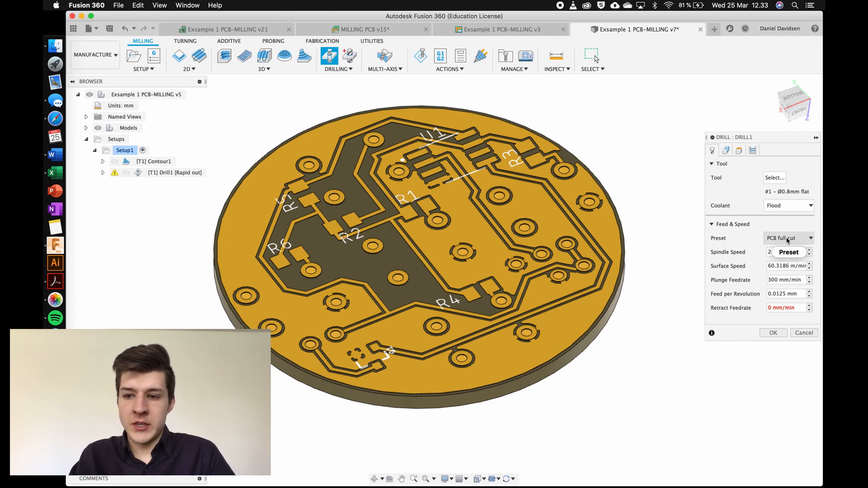
Set the drill operation's retract feedrate to 300 mm/min.
click(772, 306)
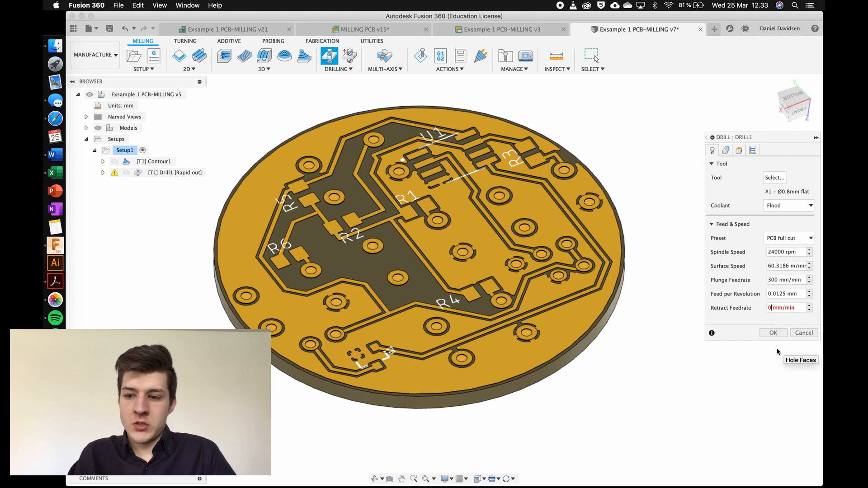
key(BackSpace)
text(300)
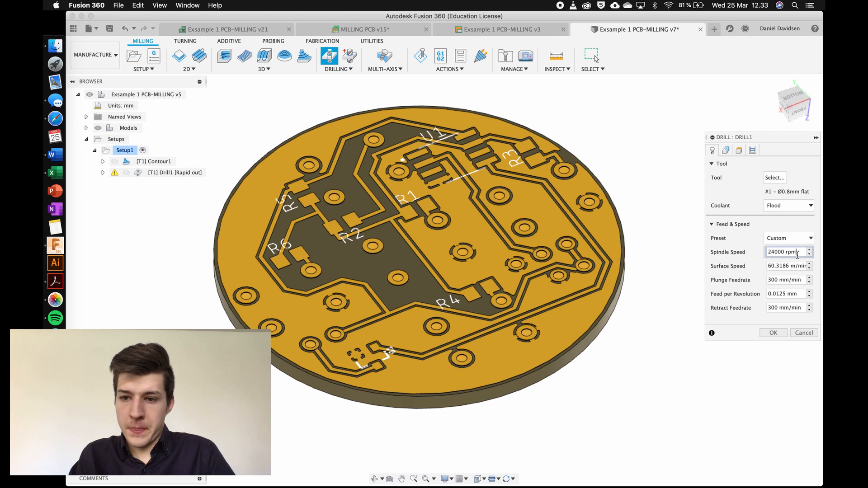
Select the holes to drill by a diameter range from 0 to 2 mm and accept the operation.
click(726, 150)
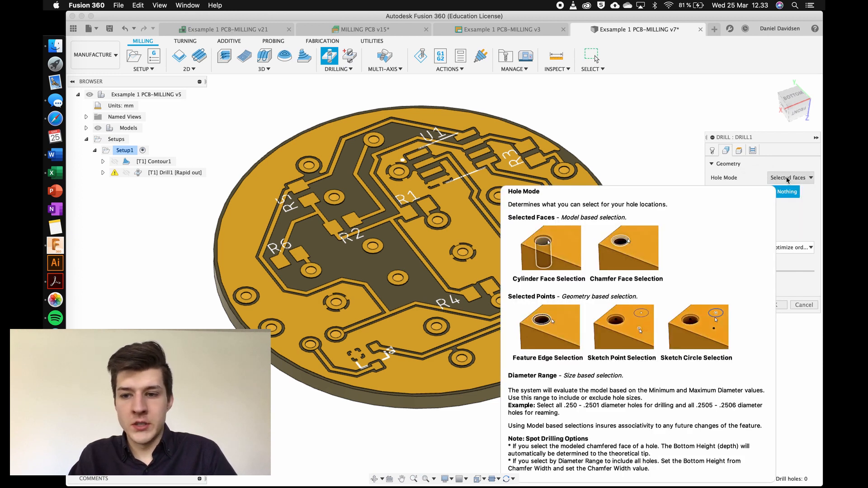
click(787, 179)
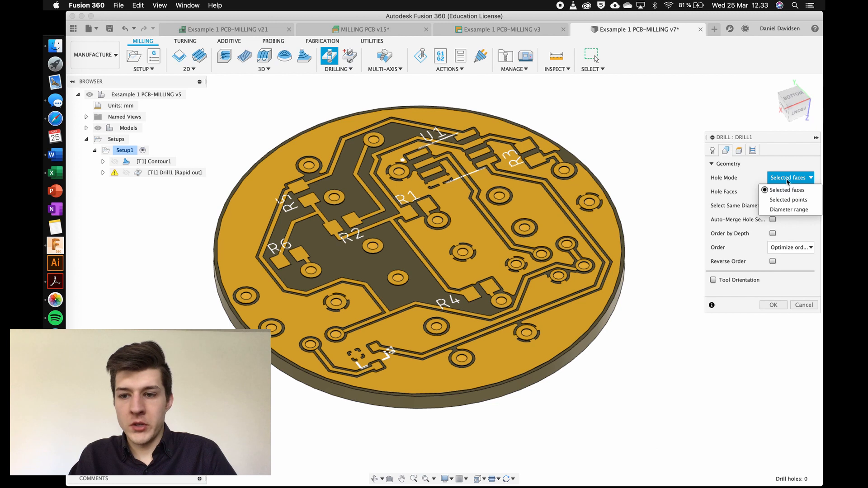
click(790, 210)
click(792, 194)
drag(792, 193, 745, 195)
text(0)
key(Tab)
text(2)
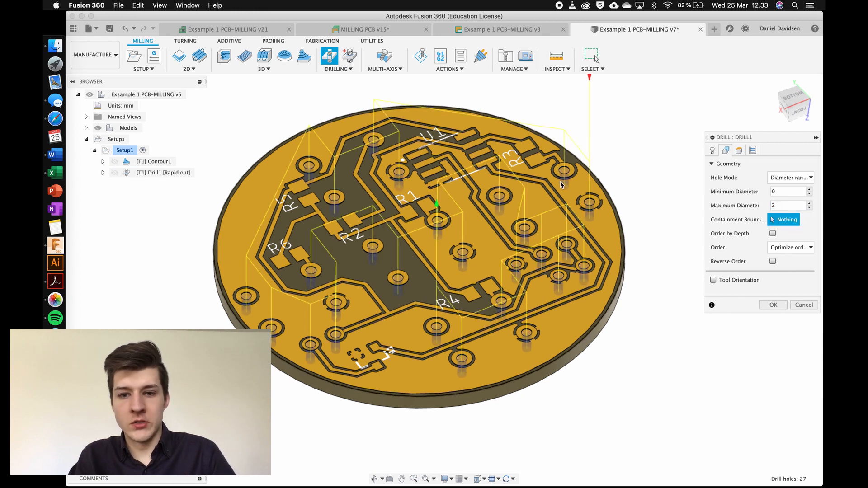
shift+scroll(559, 182, up, 3)
shift+scroll(559, 184, up, 1)
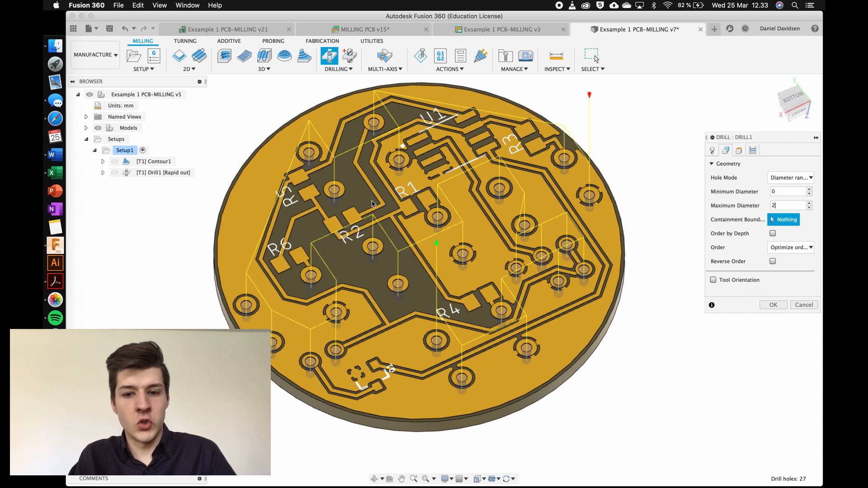
shift+scroll(545, 209, down, 5)
shift+scroll(545, 208, right, 3)
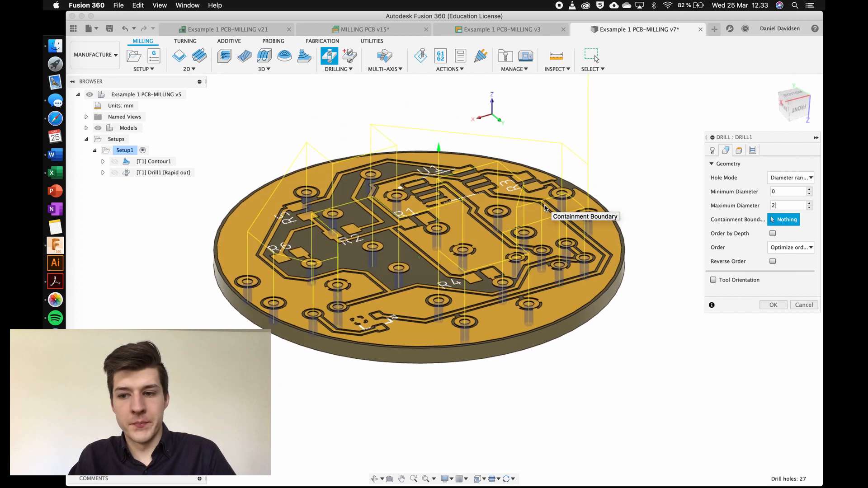
shift+scroll(545, 209, up, 4)
click(771, 306)
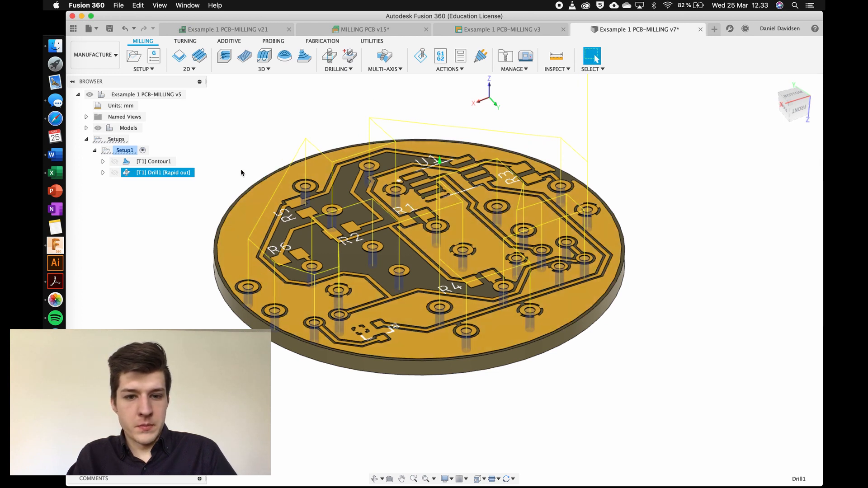
Examine how the drill toolpath and the tool's cut diameter fit inside the board's holes.
scroll(241, 172, up, 5)
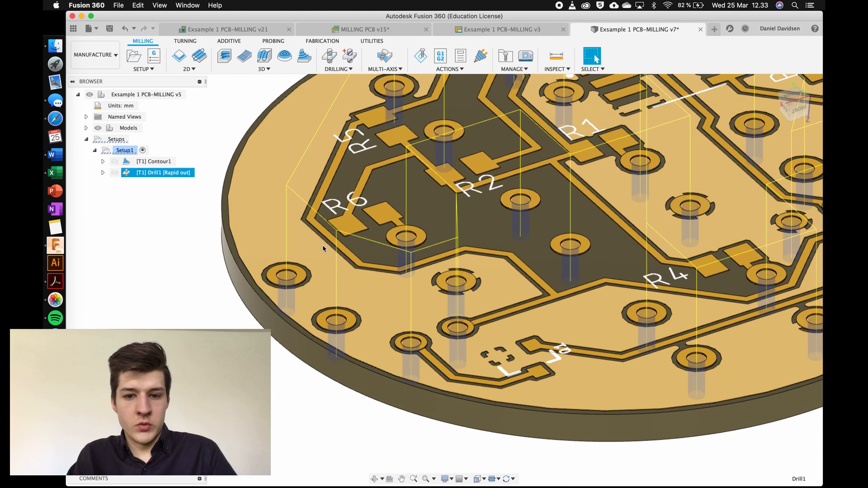
scroll(323, 248, up, 8)
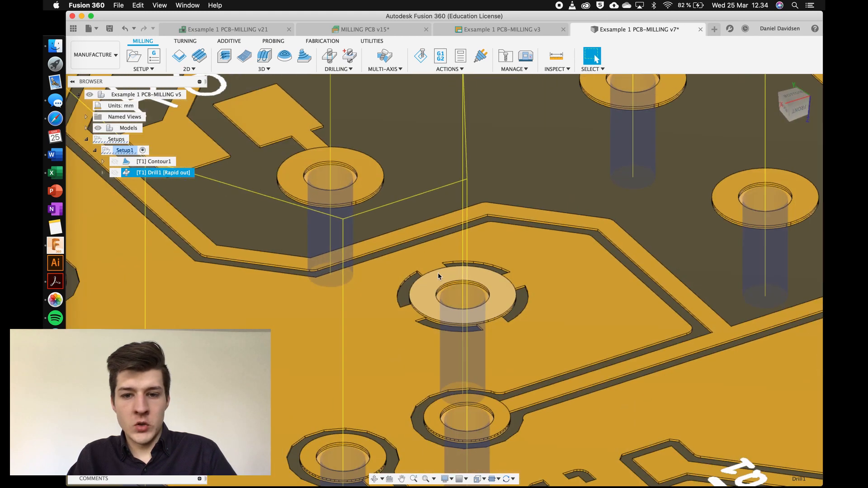
scroll(438, 272, up, 6)
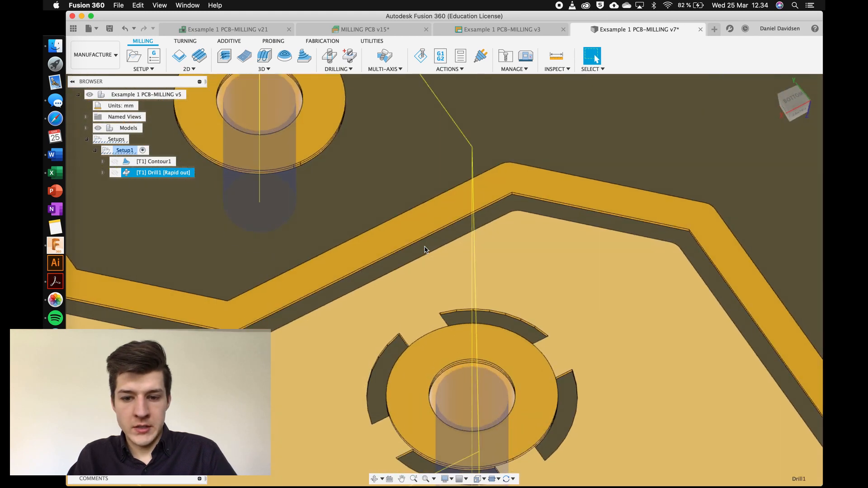
scroll(425, 249, up, 8)
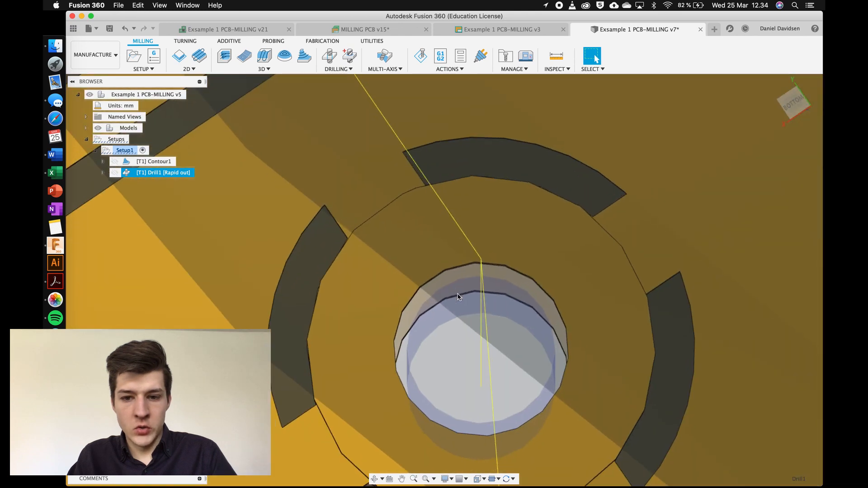
scroll(458, 297, down, 10)
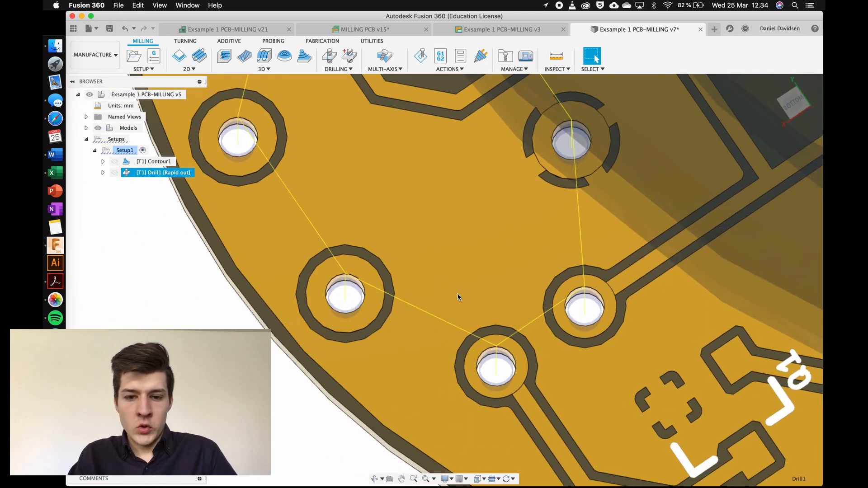
scroll(345, 289, up, 10)
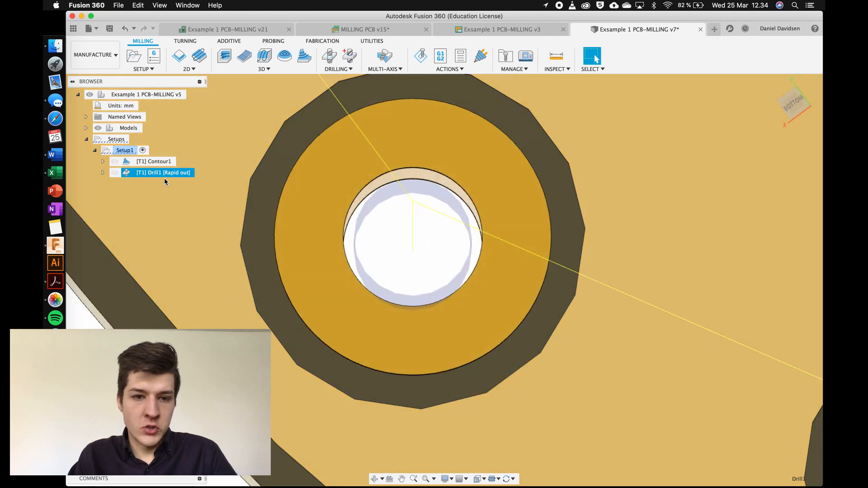
click(437, 217)
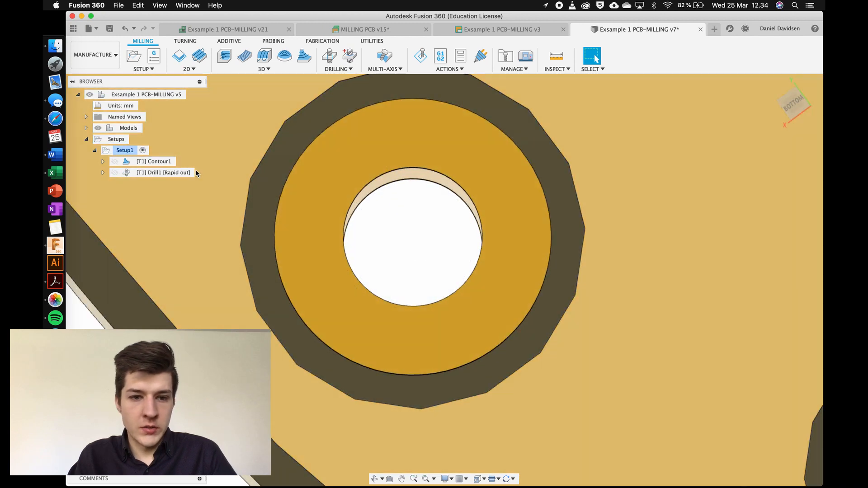
click(173, 175)
scroll(433, 208, up, 4)
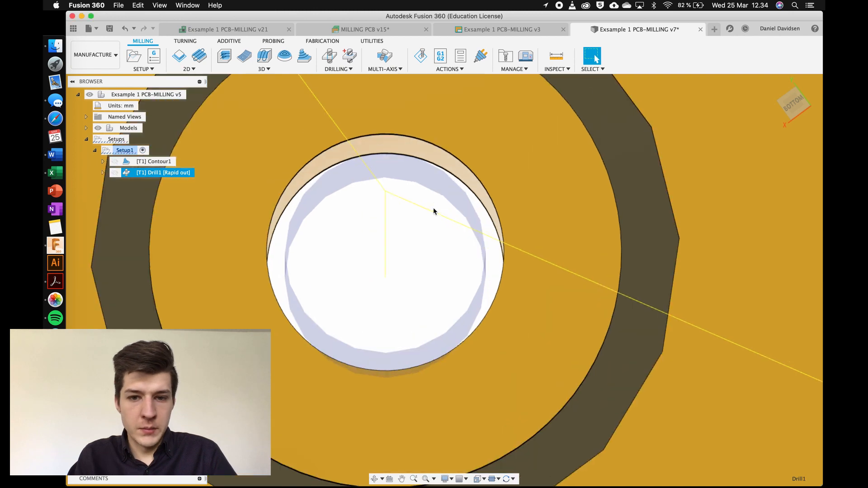
shift+scroll(420, 173, down, 5)
shift+scroll(421, 173, up, 2)
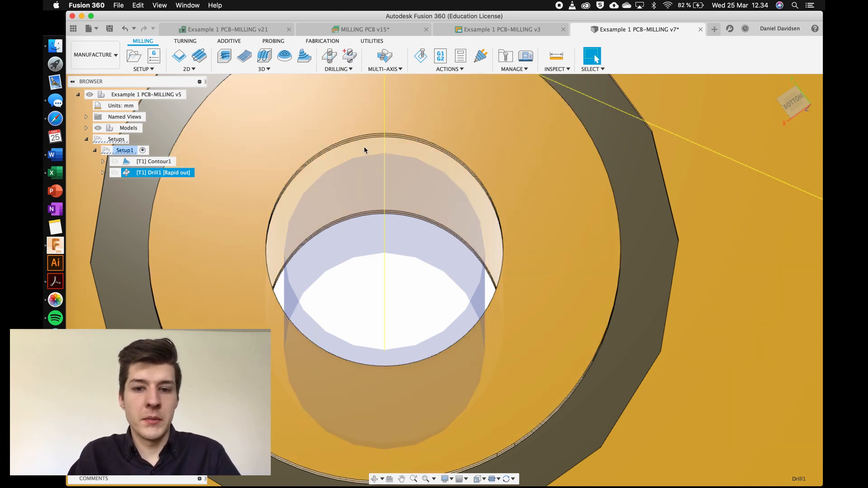
scroll(349, 210, down, 6)
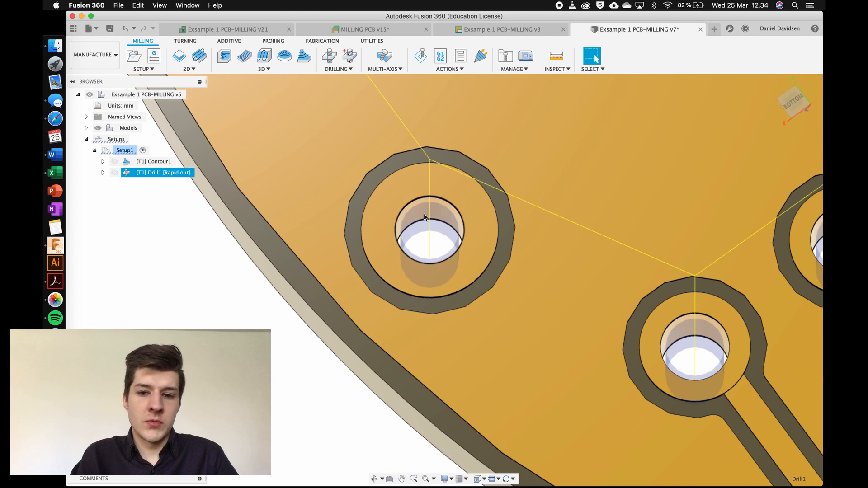
scroll(421, 215, up, 4)
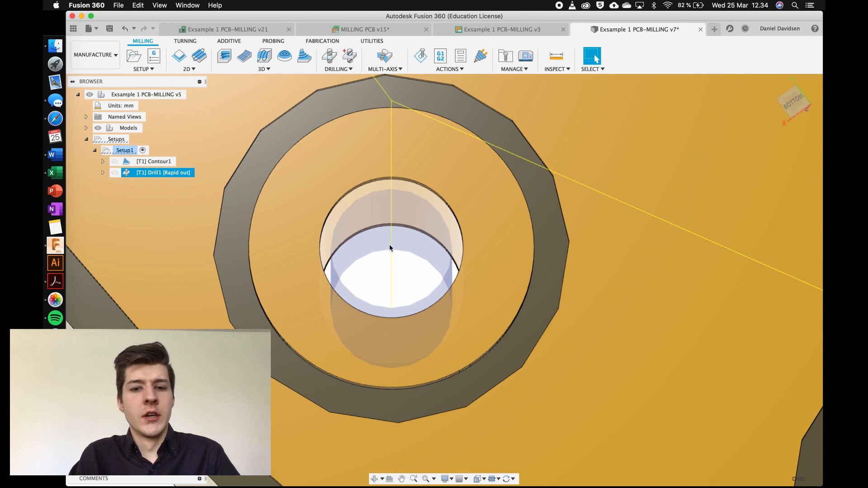
scroll(390, 244, down, 10)
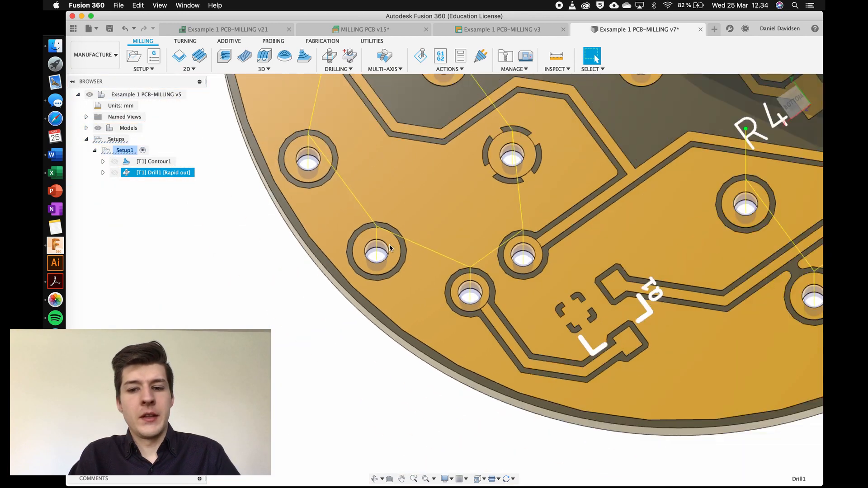
scroll(256, 286, down, 1)
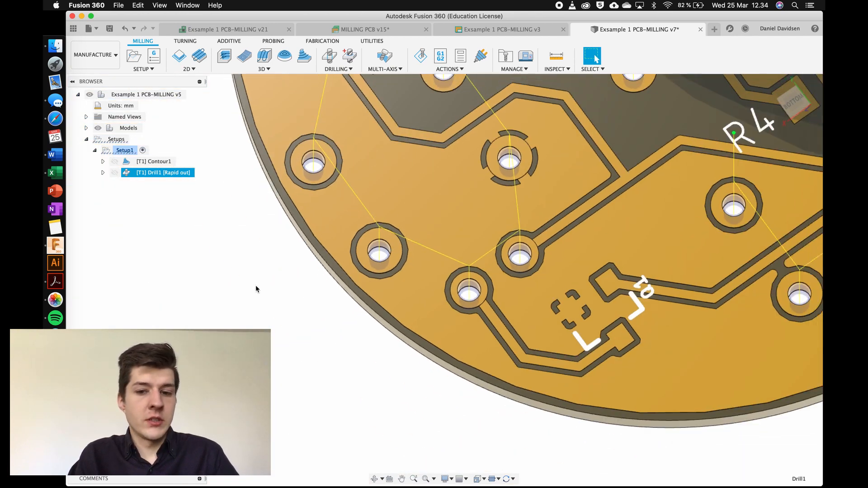
scroll(256, 286, down, 3)
scroll(255, 286, up, 2)
scroll(256, 285, up, 4)
scroll(256, 286, down, 3)
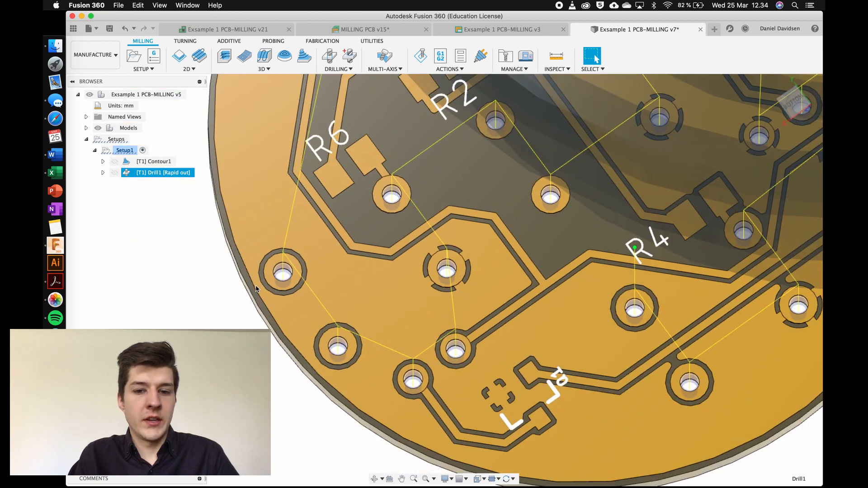
scroll(256, 289, down, 3)
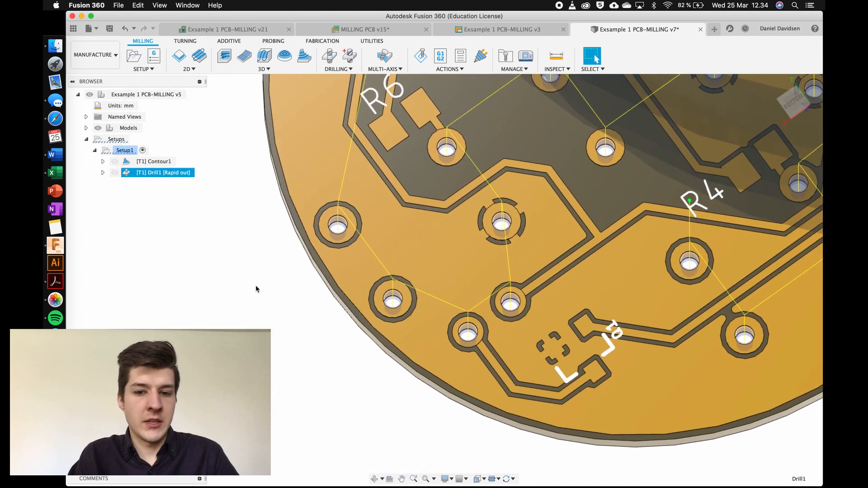
scroll(256, 289, up, 2)
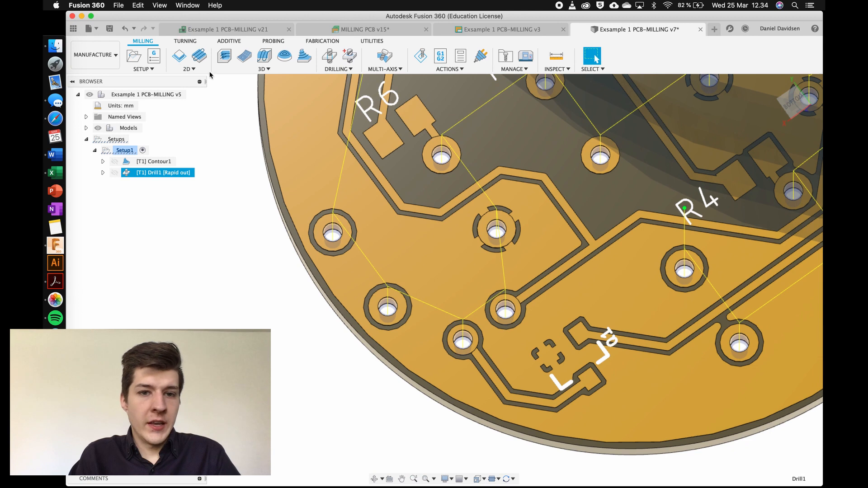
Start a 2D Contour operation and select the far-side edge of one hole near the board's rim as its contour.
click(184, 62)
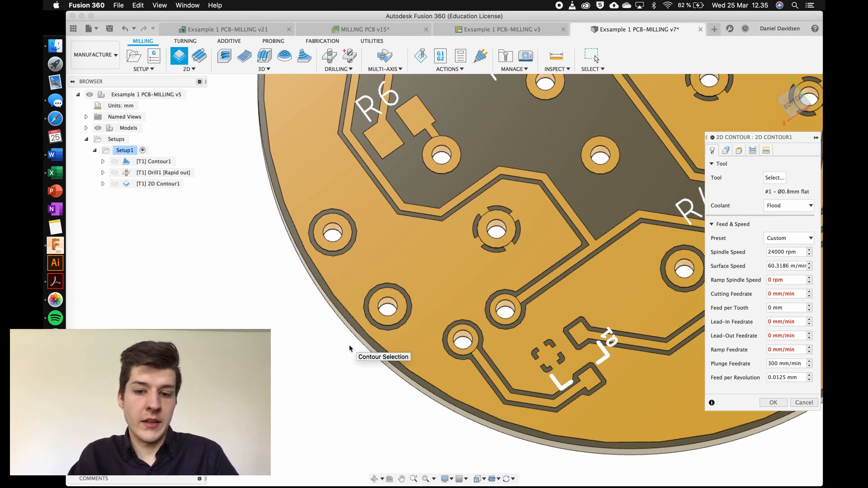
scroll(350, 346, down, 3)
scroll(350, 346, left, 3)
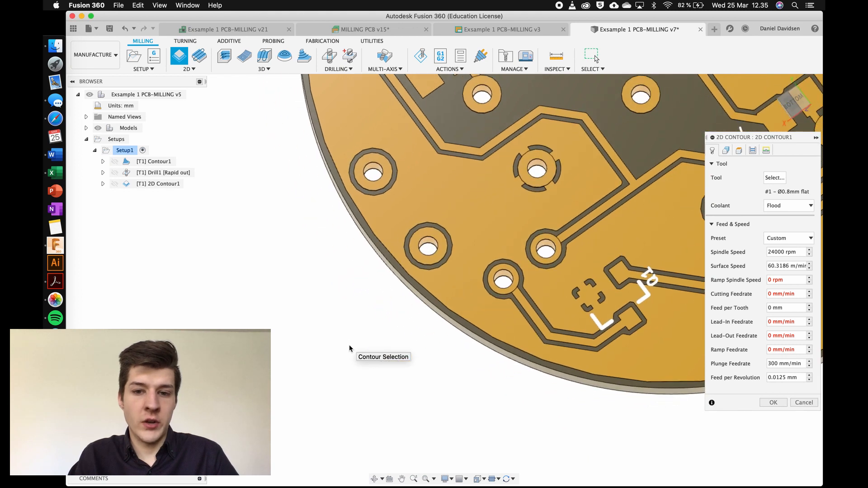
scroll(341, 195, up, 10)
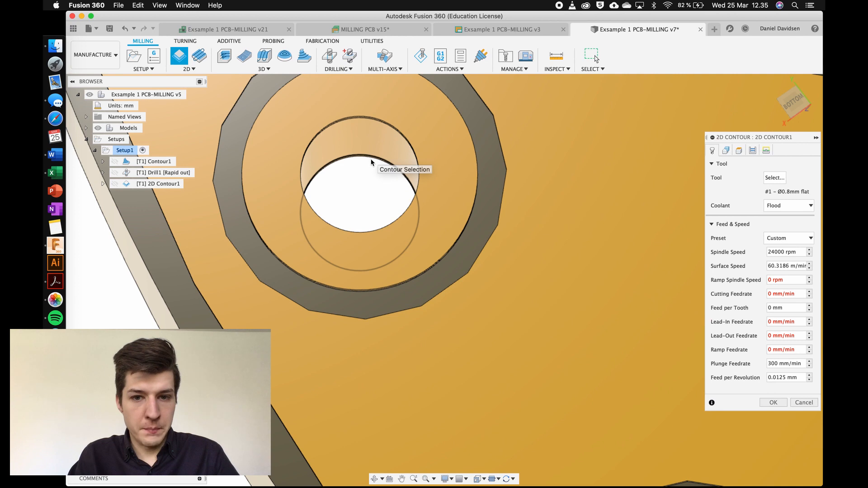
click(371, 164)
shift+scroll(365, 186, down, 10)
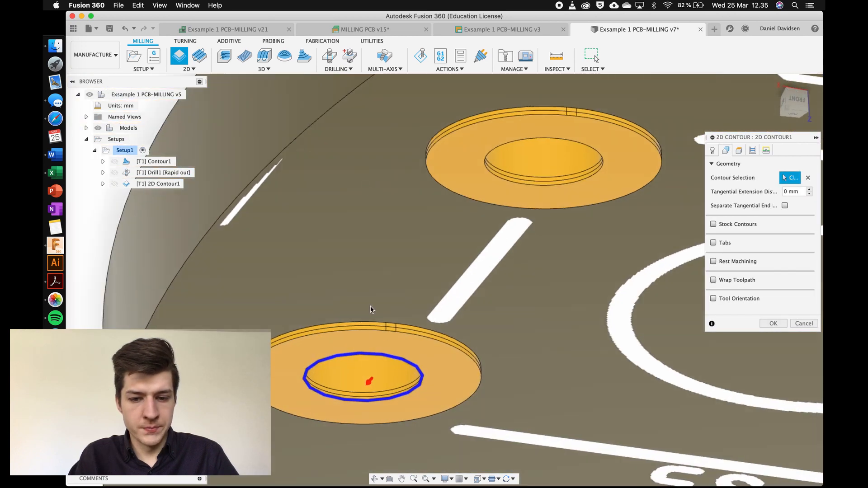
scroll(352, 229, down, 5)
shift+scroll(352, 228, up, 10)
scroll(352, 229, up, 5)
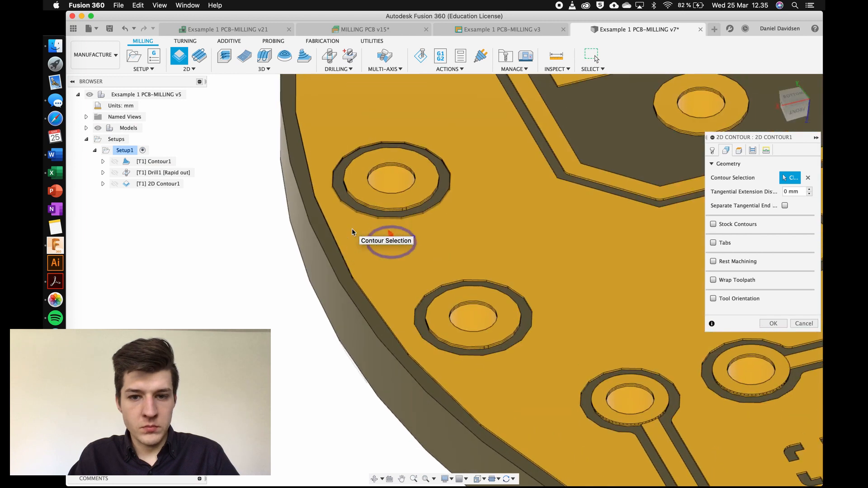
shift+scroll(351, 229, up, 5)
shift+scroll(352, 232, up, 2)
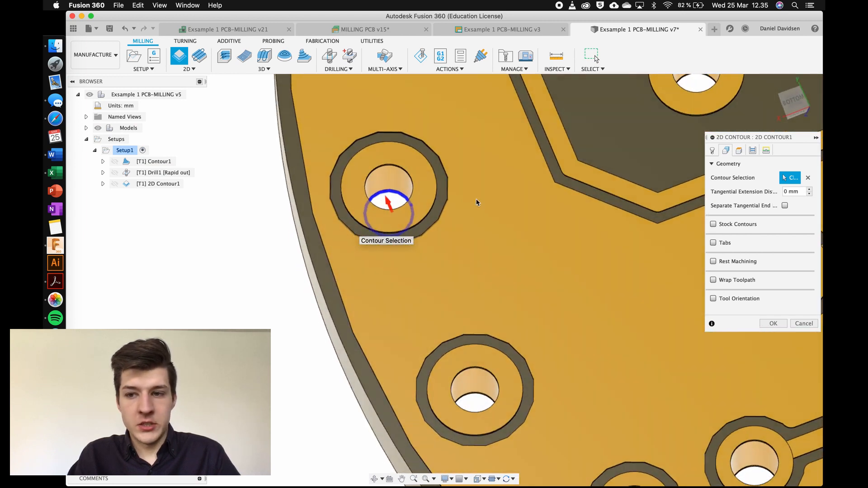
Apply the PCB full cut preset to the 2D contour and accept the operation.
click(773, 324)
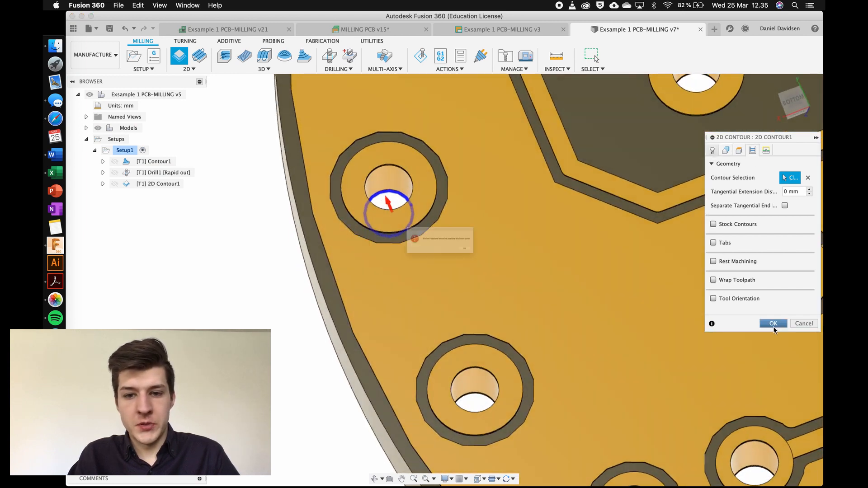
click(512, 266)
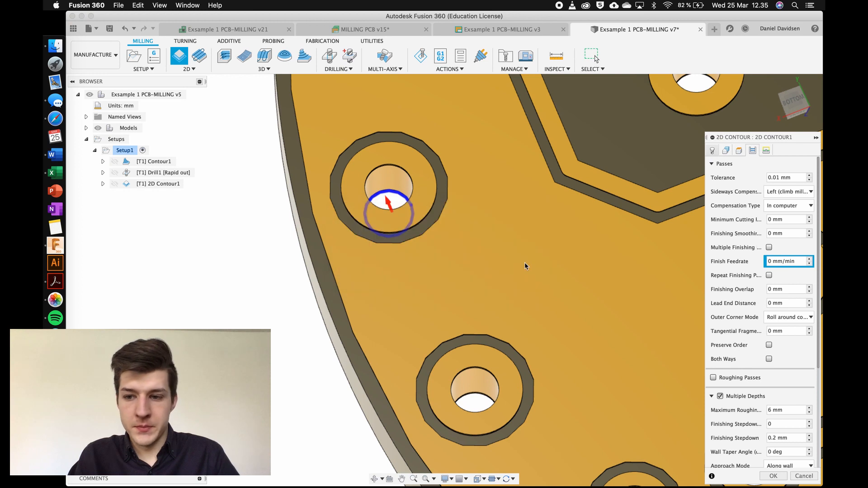
click(712, 150)
click(769, 237)
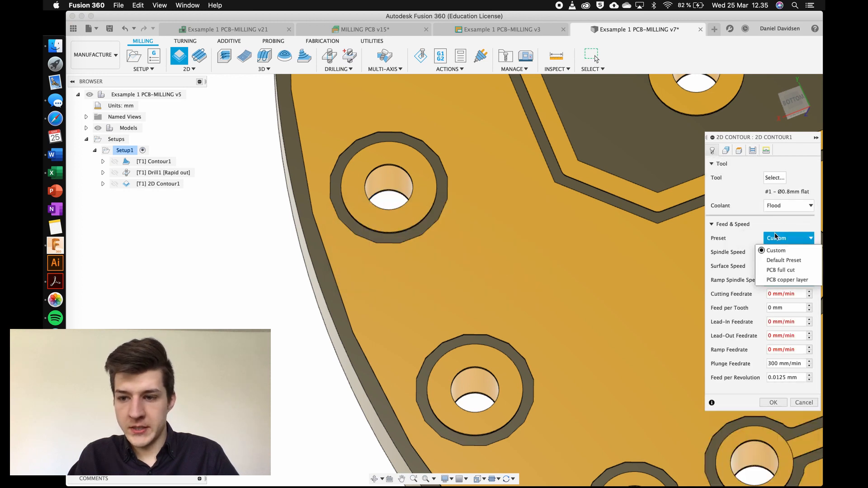
click(781, 270)
click(779, 401)
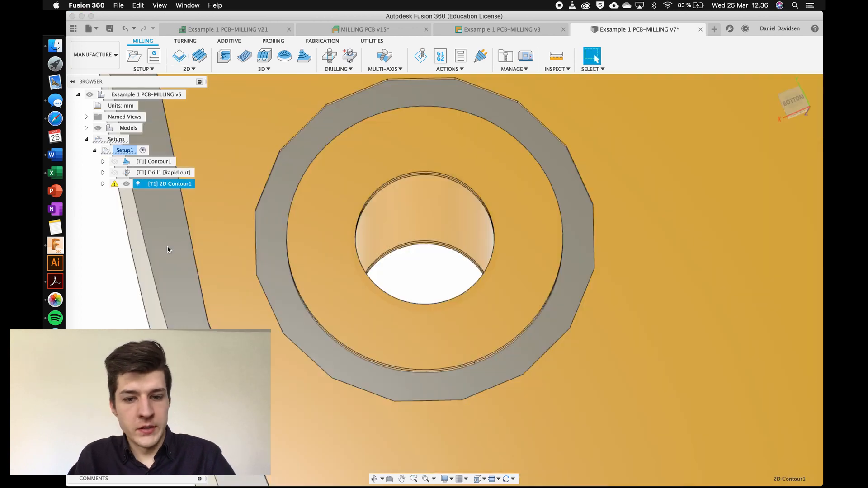
Edit the 2D contour to turn off its lead-in and lead-out, and accept the change.
scroll(395, 237, down, 5)
click(203, 237)
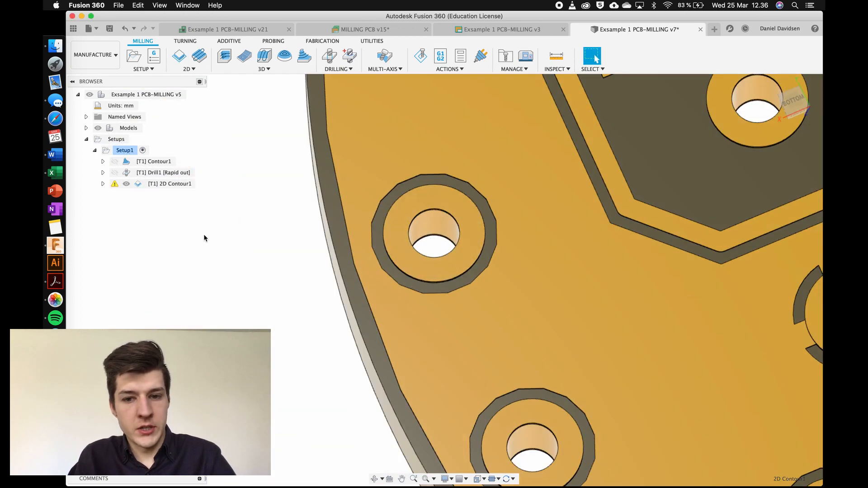
right_click(181, 184)
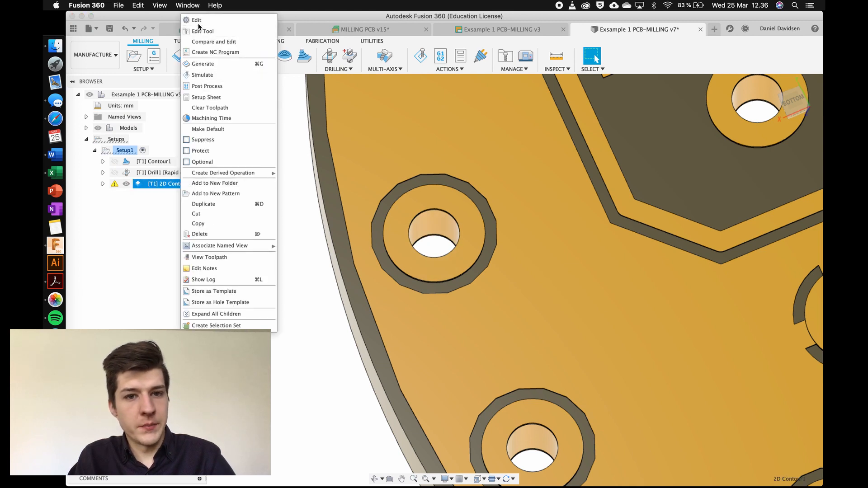
click(199, 23)
click(768, 151)
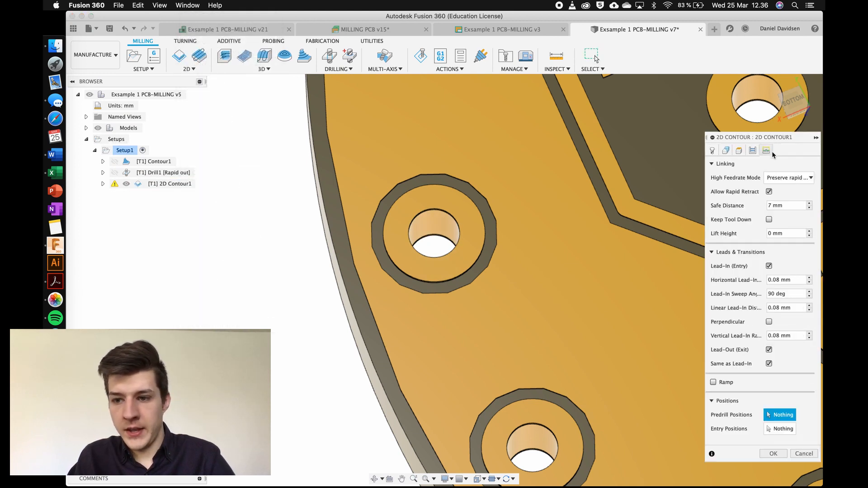
click(769, 266)
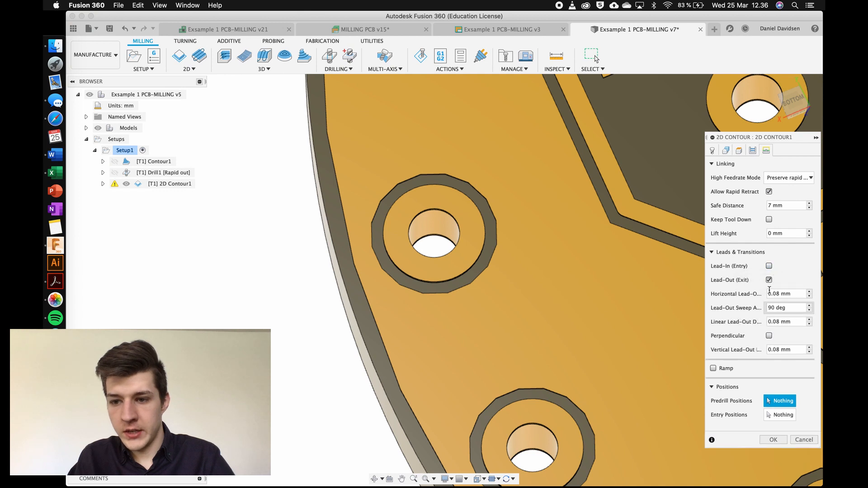
click(770, 280)
click(773, 370)
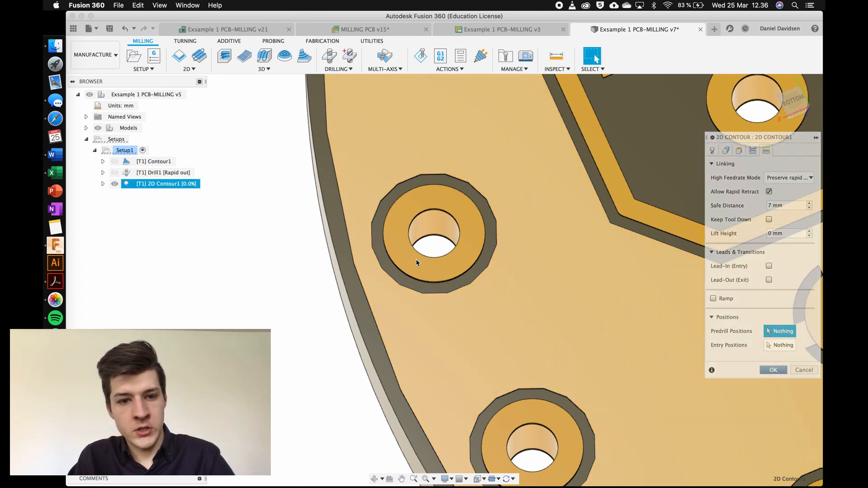
Examine the 2D contour toolpath through the hole, including from the board's opposite side.
scroll(353, 208, up, 5)
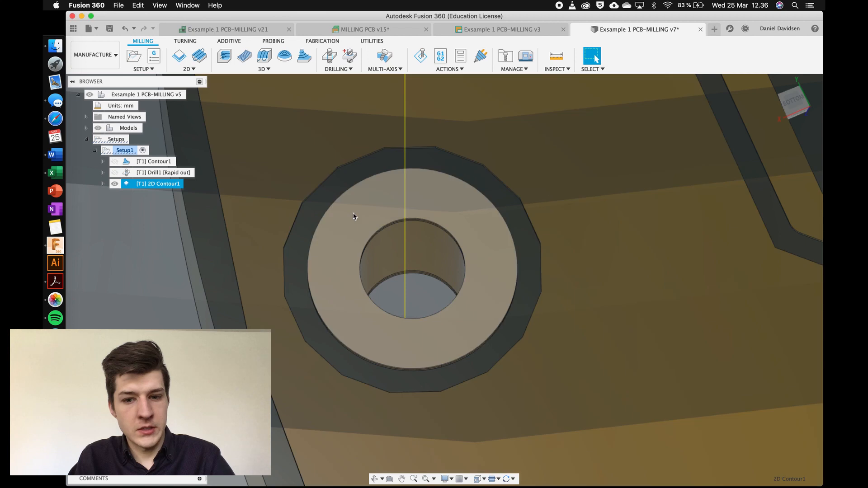
scroll(354, 217, down, 4)
shift+scroll(353, 217, down, 10)
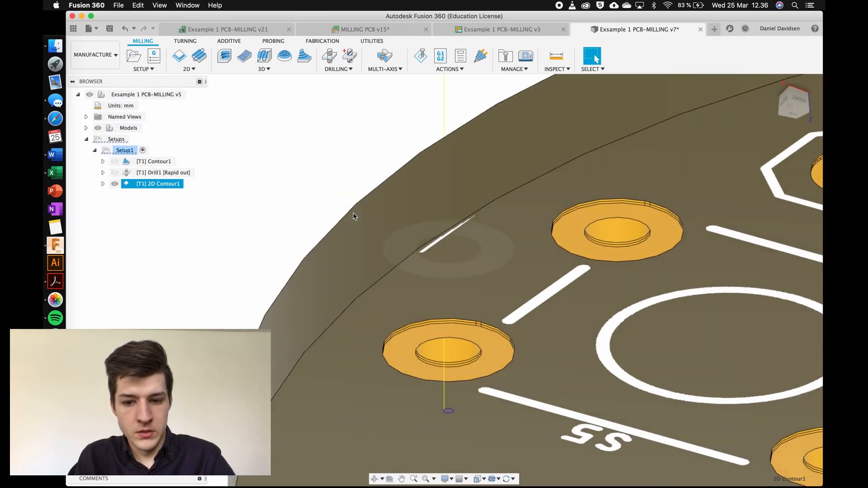
scroll(354, 216, down, 5)
scroll(415, 316, up, 5)
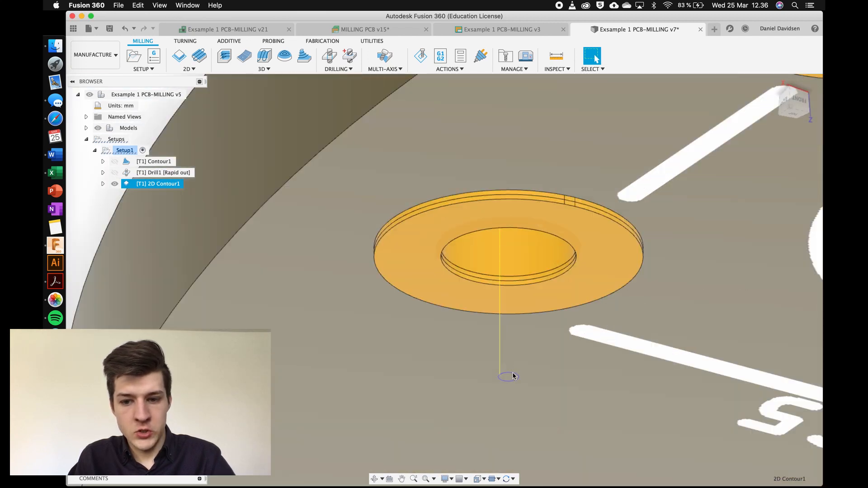
scroll(516, 377, down, 5)
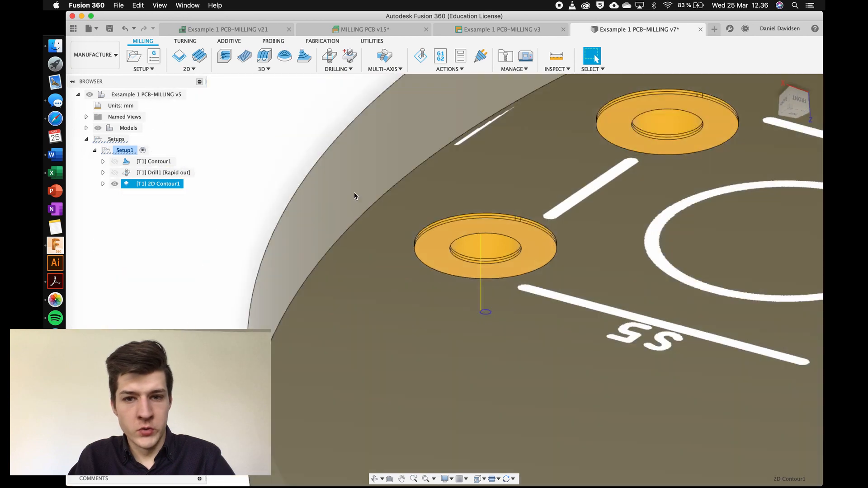
Play the machining simulation of the 2D contour operation that cuts the hole near the board's rim.
click(420, 56)
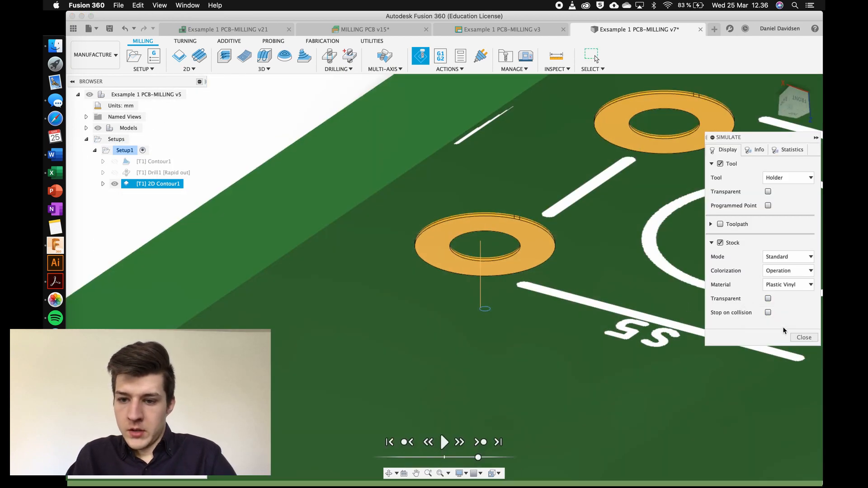
click(445, 442)
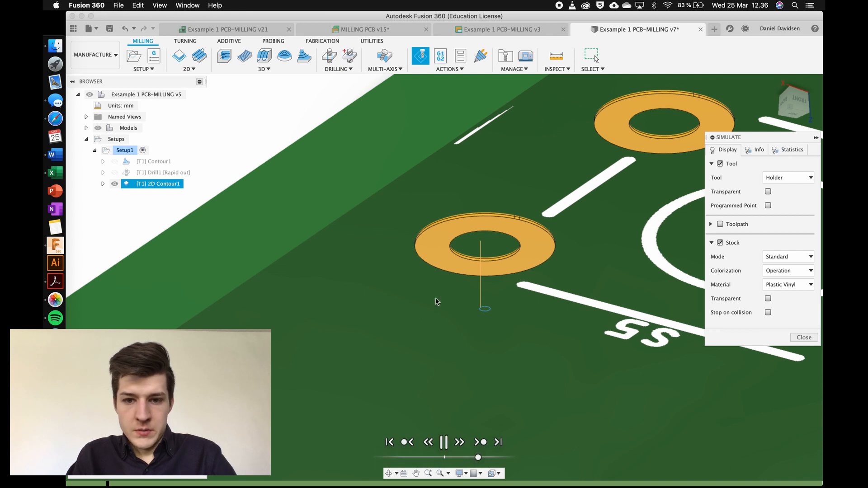
scroll(437, 302, down, 4)
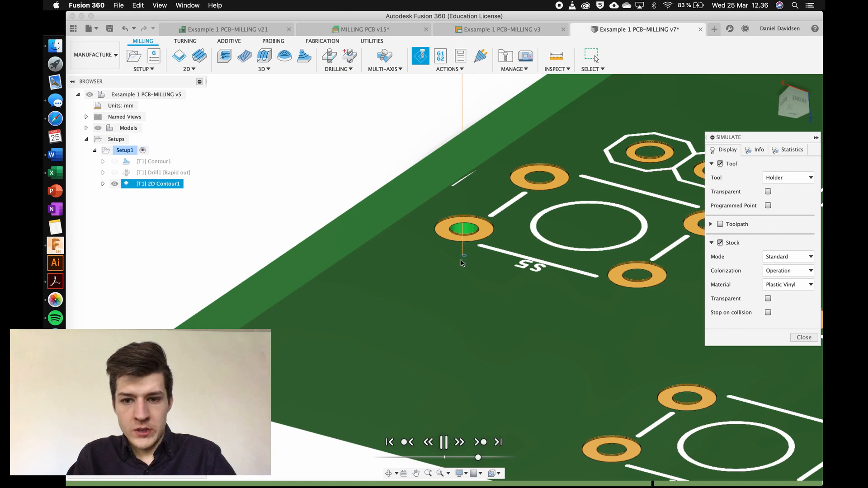
scroll(449, 229, down, 3)
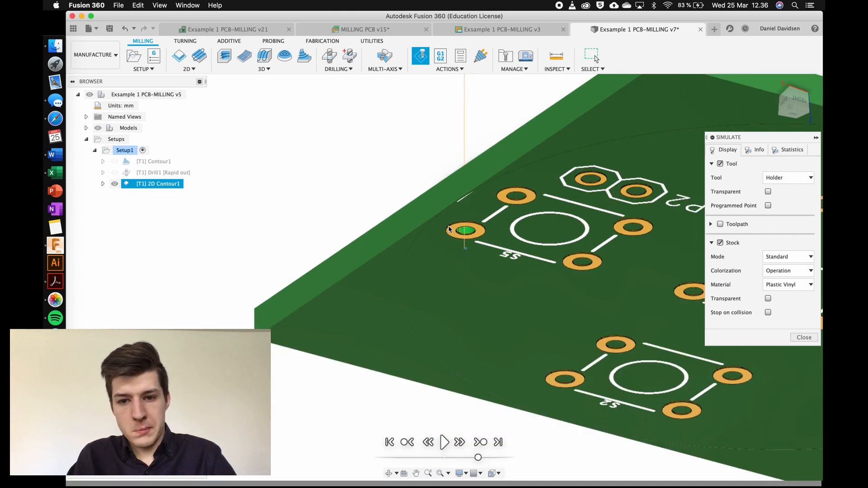
Examine the simulated hole cut from several angles in the stock, and close the simulation.
shift+scroll(449, 229, up, 5)
shift+scroll(449, 229, down, 5)
scroll(449, 230, up, 3)
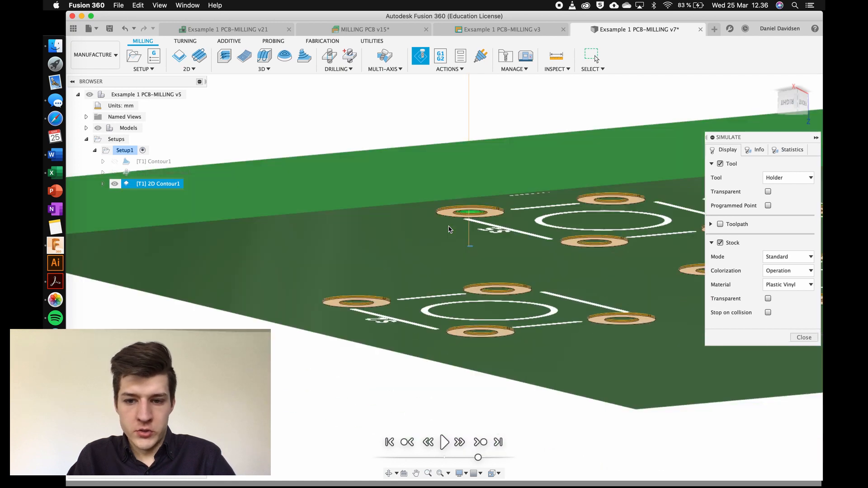
scroll(449, 229, up, 4)
shift+scroll(412, 236, down, 5)
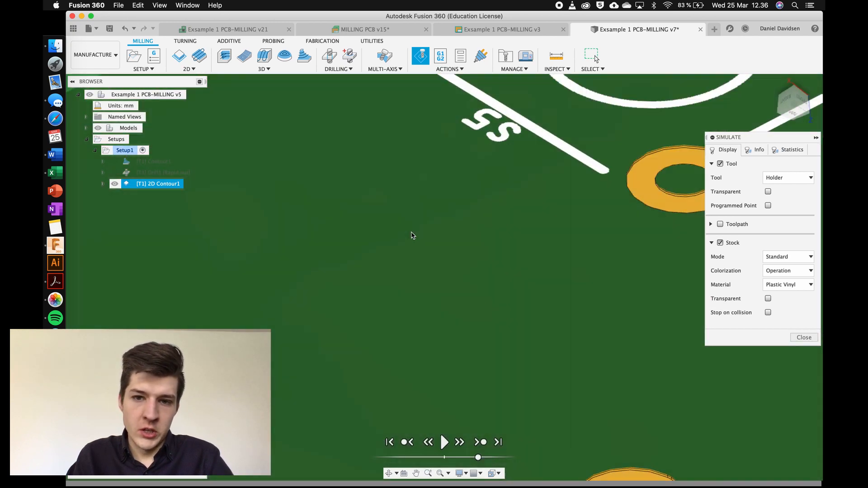
scroll(427, 98, down, 4)
scroll(427, 97, up, 3)
scroll(395, 150, down, 3)
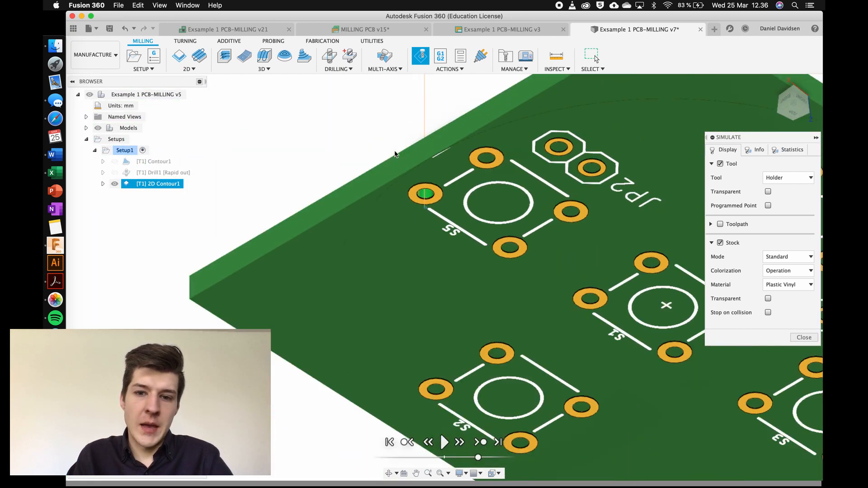
click(802, 338)
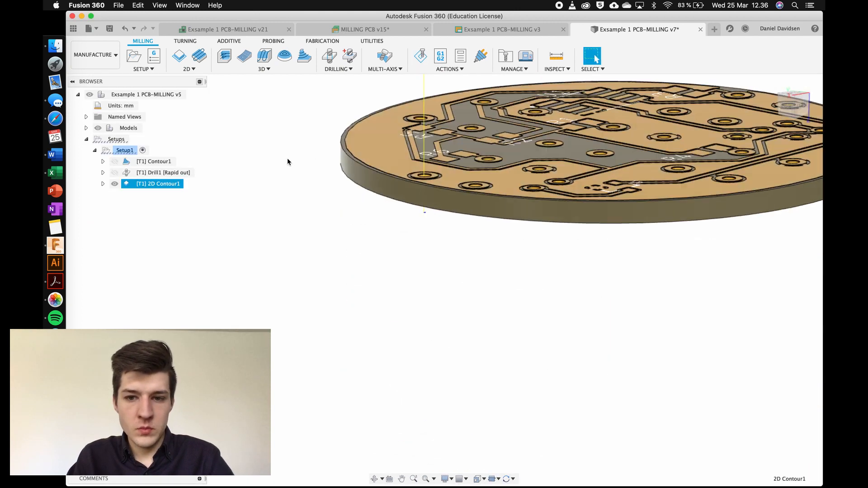
Edit the 2D contour to replace its hole edge selection with the lower outer edge of the round board.
right_click(165, 185)
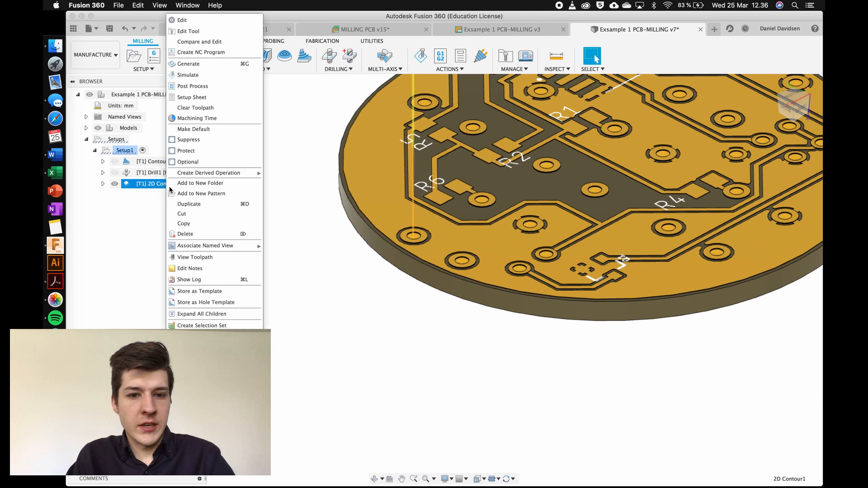
click(182, 20)
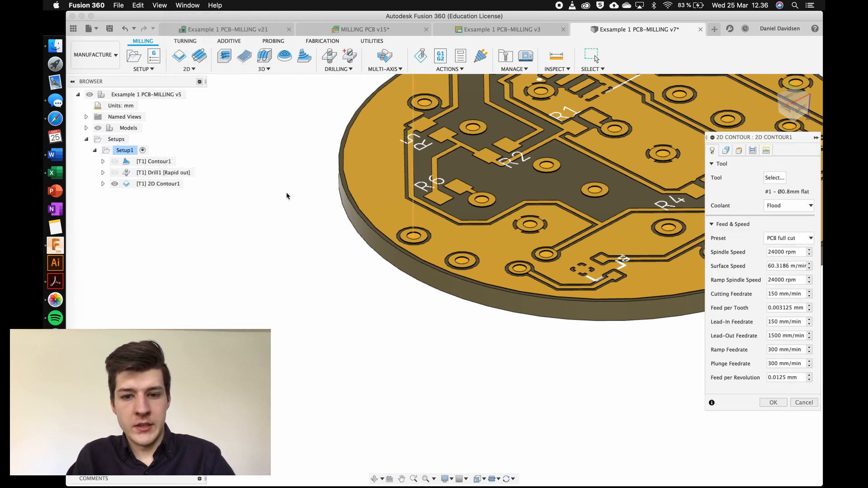
click(726, 150)
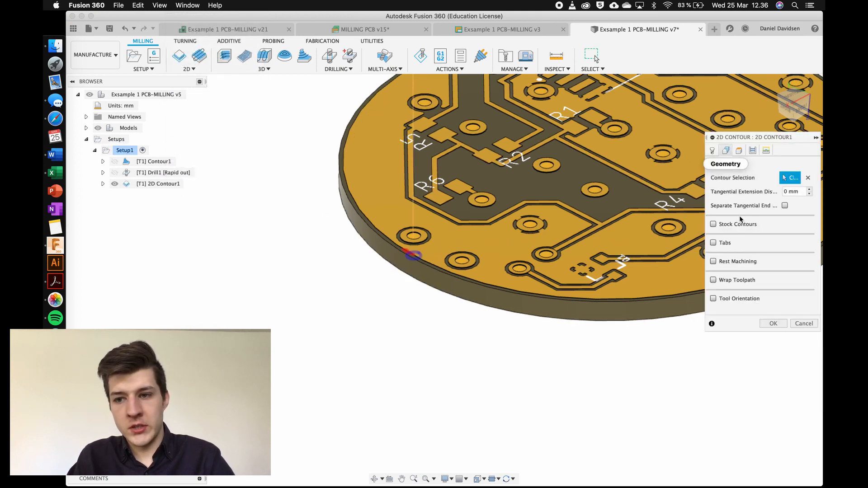
click(807, 180)
click(537, 317)
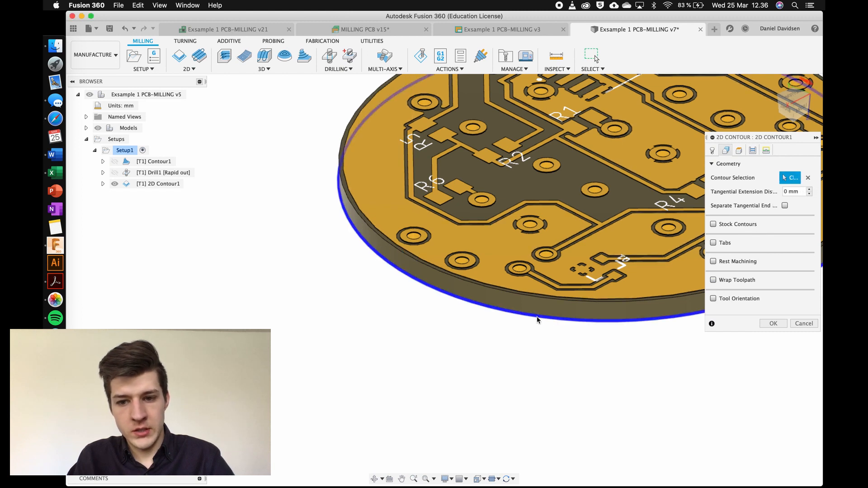
scroll(573, 367, down, 4)
scroll(573, 366, right, 4)
scroll(572, 365, up, 3)
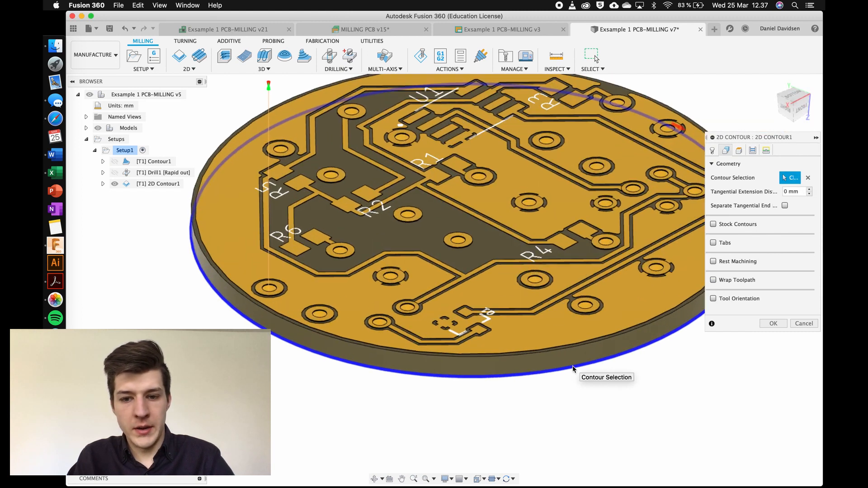
click(382, 370)
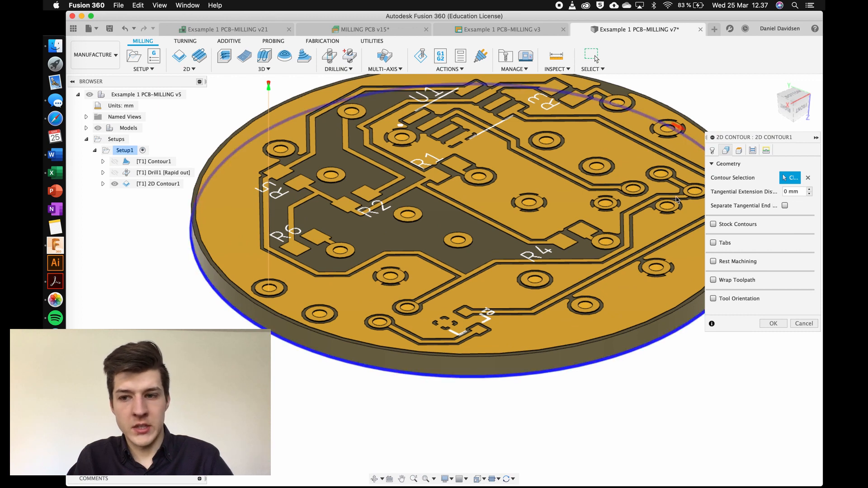
Set the 2D contour's bottom height offset to -0.5 mm from the selected contour and accept the operation.
click(739, 150)
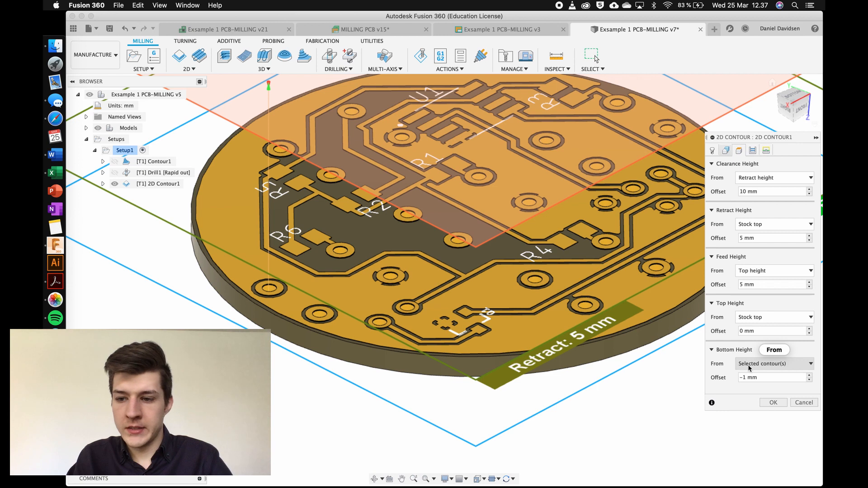
mouse_move(780, 367)
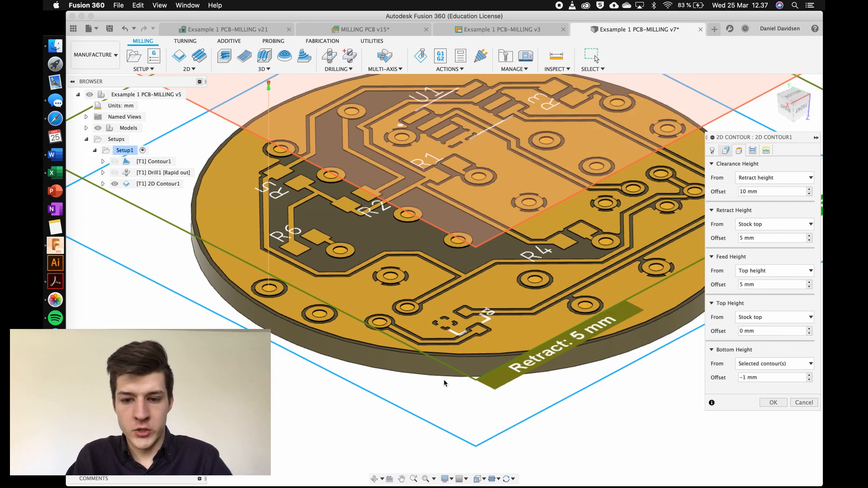
drag(775, 378, 728, 377)
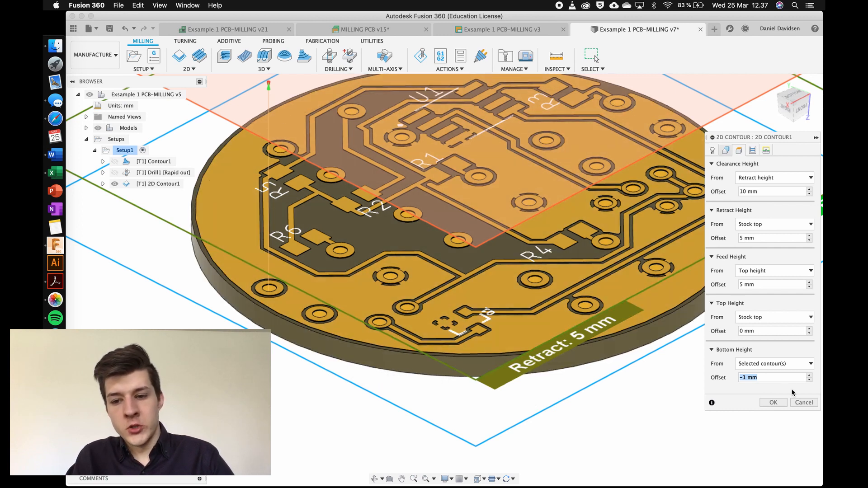
click(746, 376)
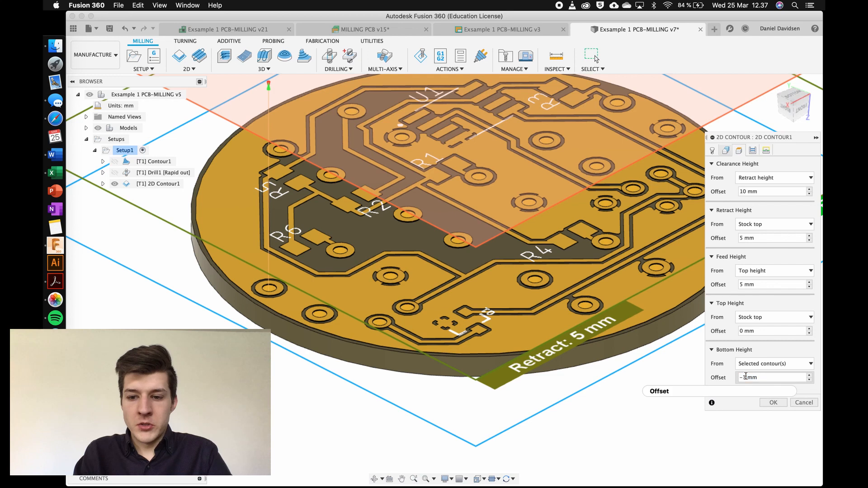
click(775, 401)
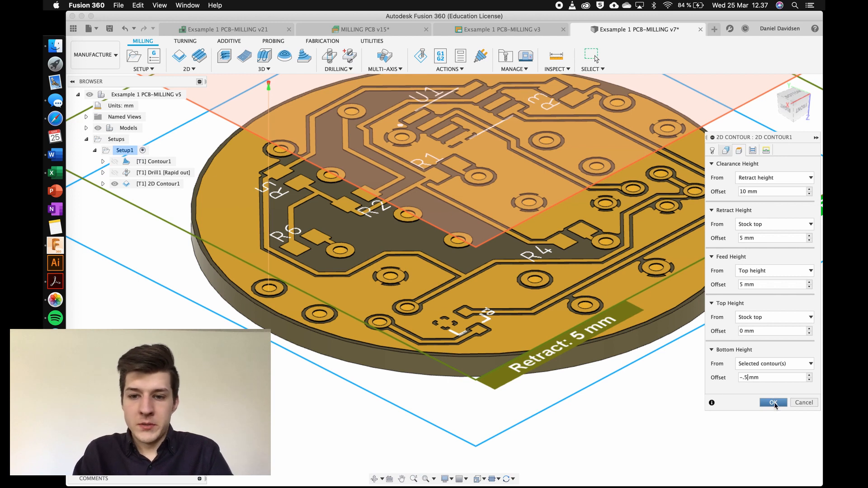
click(774, 402)
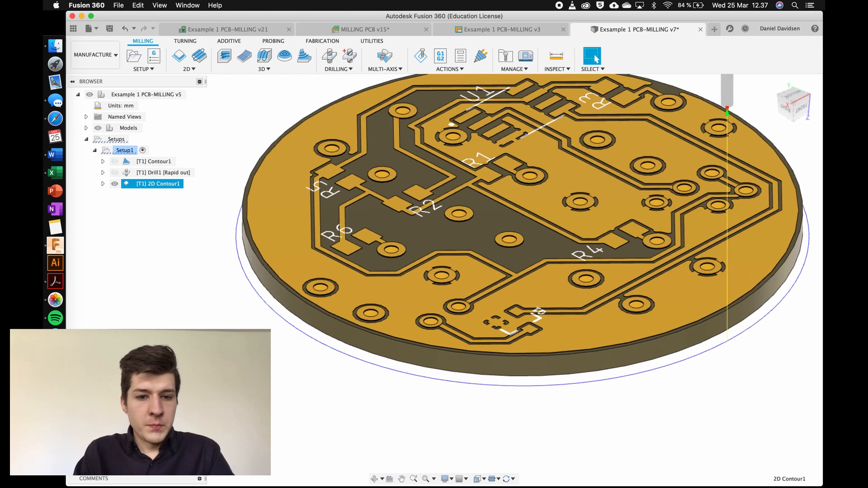
Examine how far the board outline toolpath runs below the board and compare its depth with the drill operation's toolpath.
shift+scroll(522, 226, down, 10)
scroll(478, 213, up, 5)
scroll(270, 322, left, 5)
scroll(270, 325, left, 5)
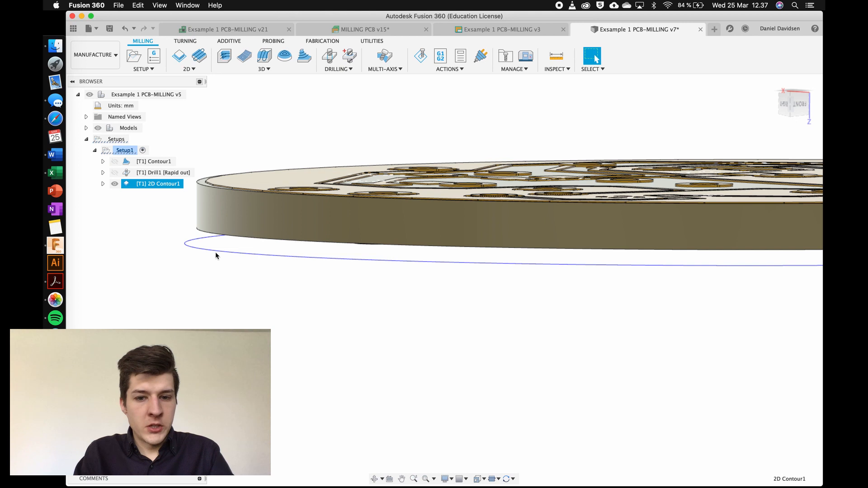
shift+scroll(215, 255, down, 3)
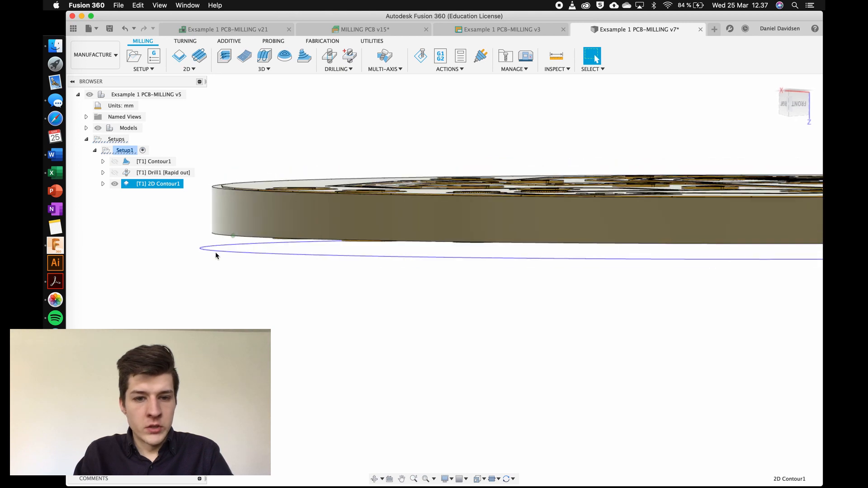
right_click(153, 172)
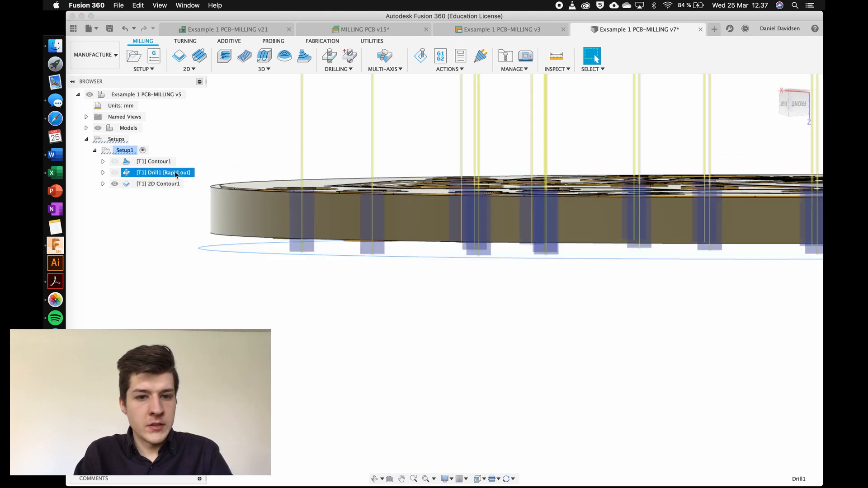
click(400, 272)
scroll(297, 264, up, 4)
shift+scroll(297, 264, down, 5)
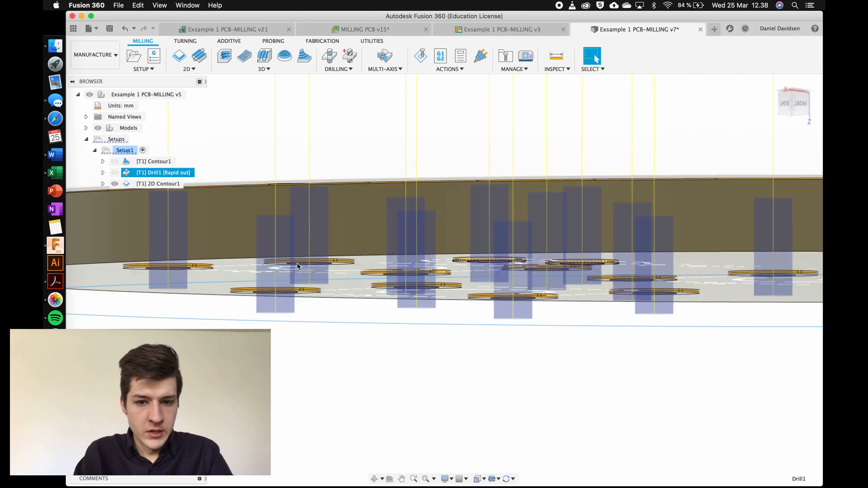
shift+scroll(297, 267, up, 5)
scroll(313, 322, down, 5)
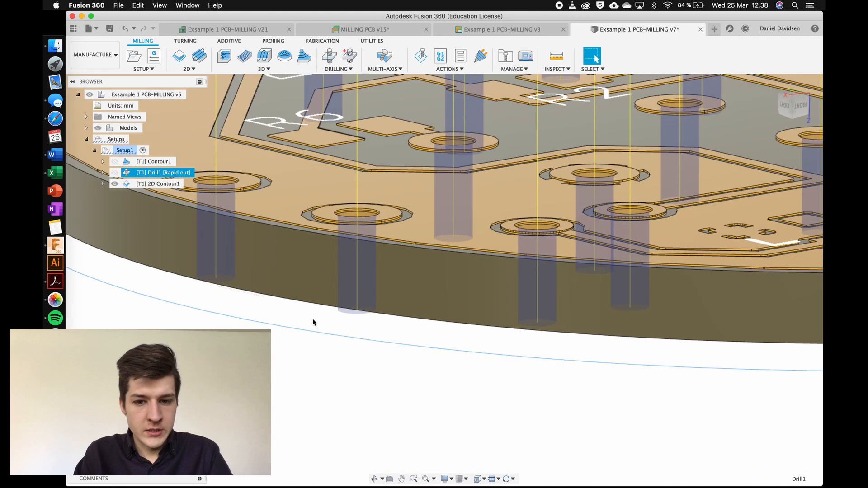
shift+scroll(313, 323, down, 5)
shift+scroll(313, 323, up, 5)
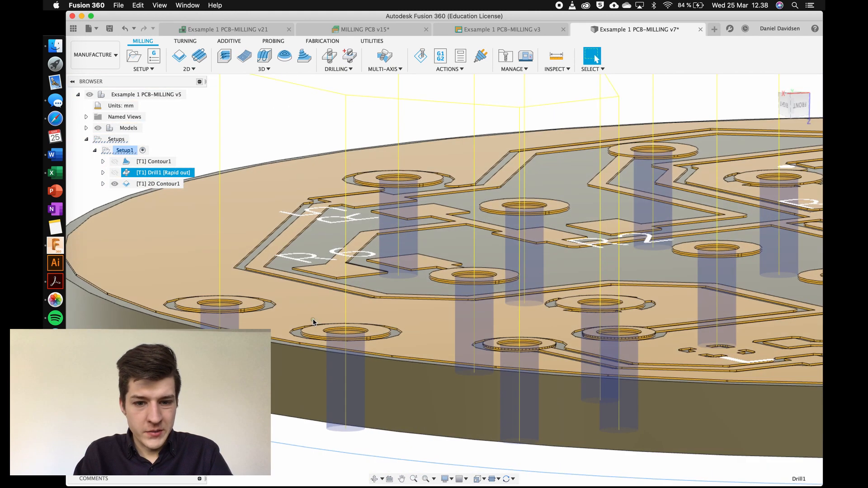
Open the drill operation for editing, check its bottom height offset, accept it and clear the selection.
right_click(169, 173)
click(190, 21)
click(726, 152)
click(739, 150)
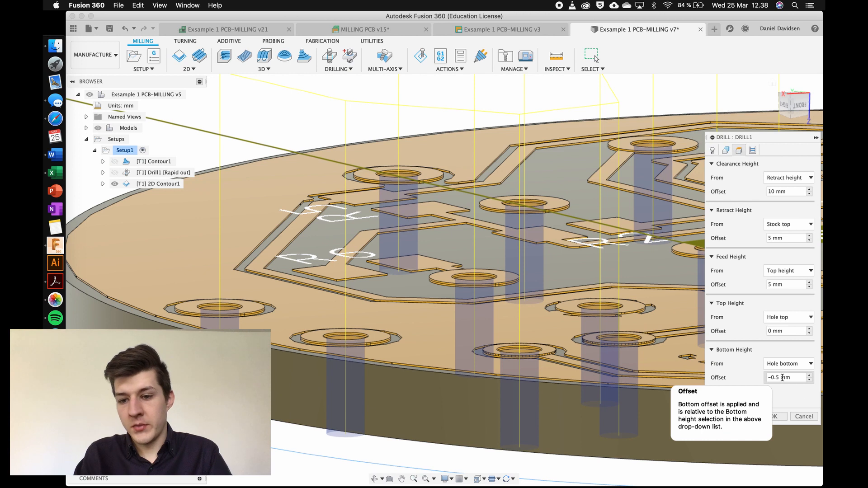
click(773, 416)
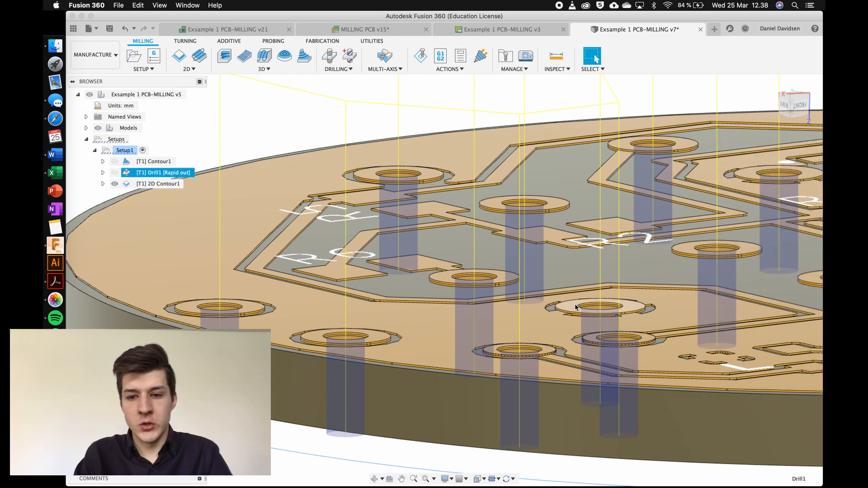
scroll(556, 292, down, 3)
click(443, 139)
Simulate all operations of Setup1 and raise the playback speed to run through the trace, drill and outline cuts.
click(119, 140)
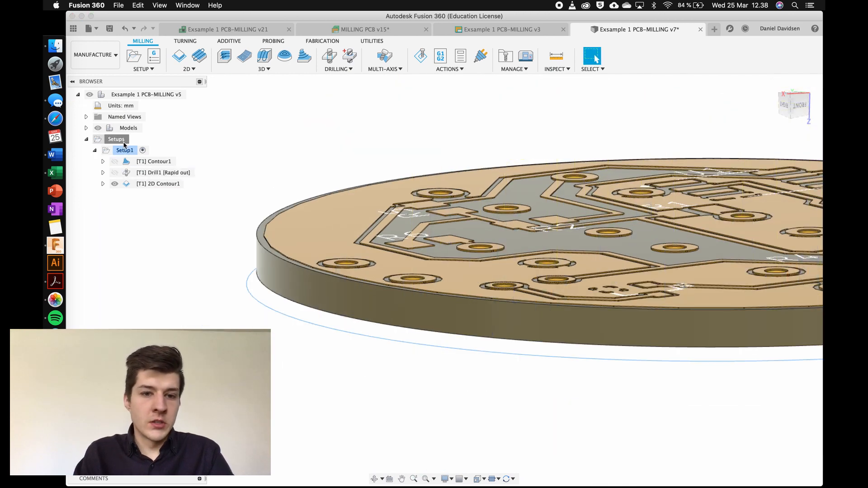
click(127, 153)
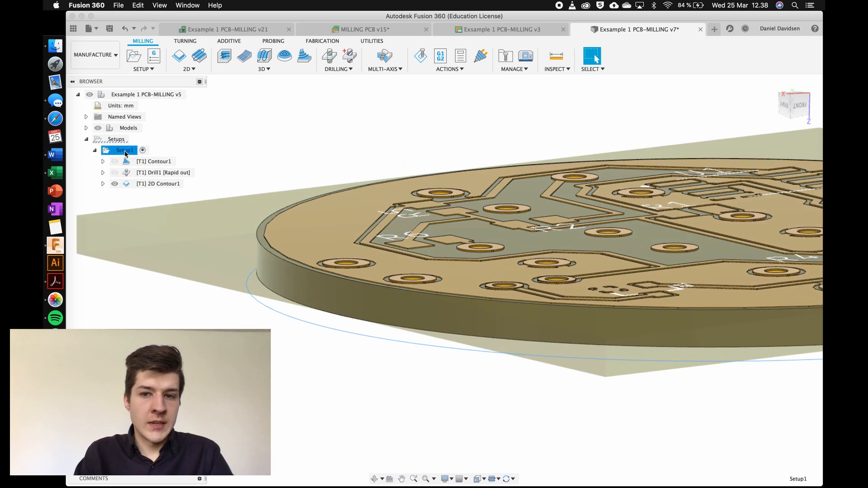
click(420, 56)
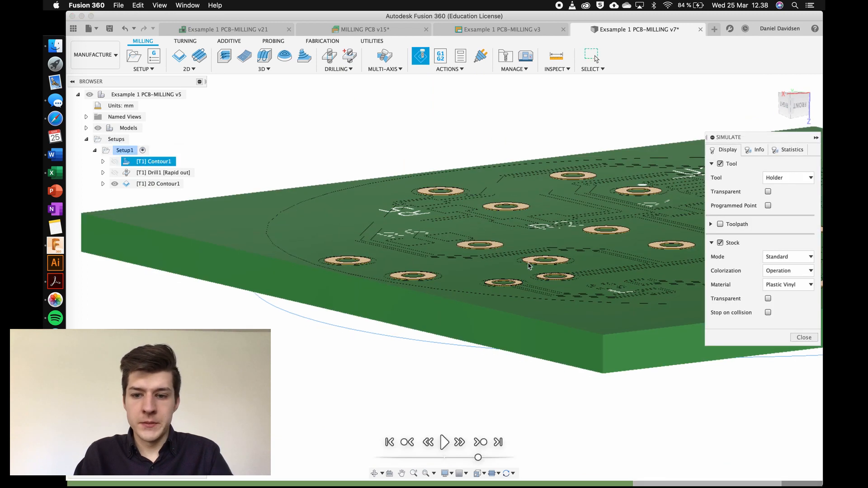
click(446, 442)
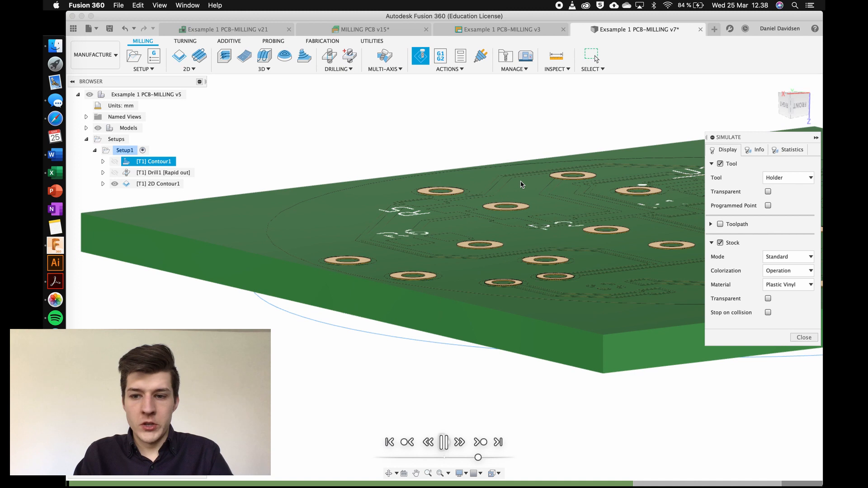
scroll(522, 185, right, 5)
scroll(522, 185, down, 5)
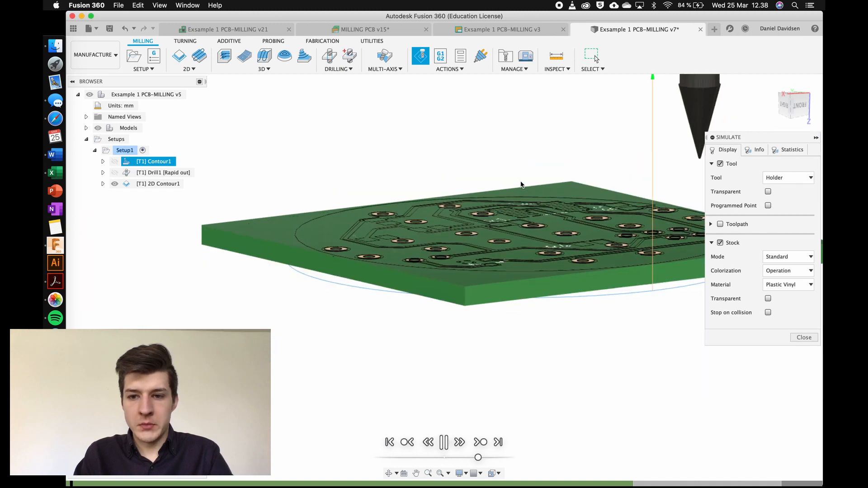
scroll(522, 185, right, 5)
shift+scroll(522, 185, up, 5)
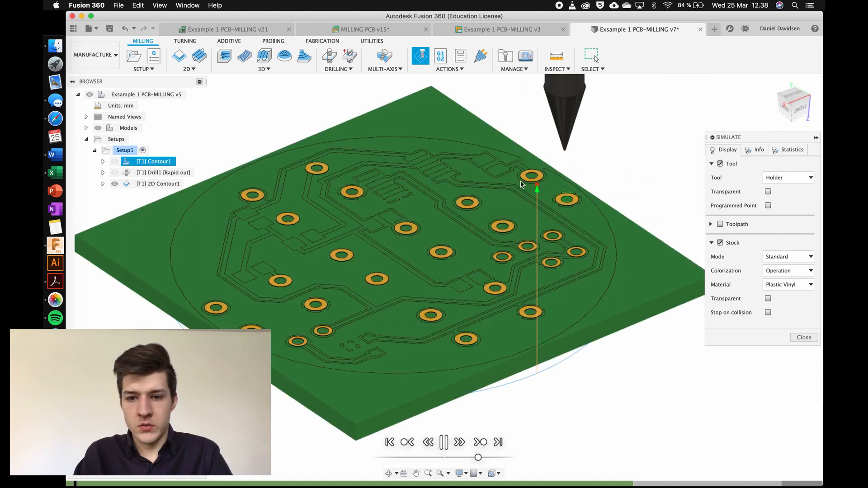
scroll(522, 185, down, 3)
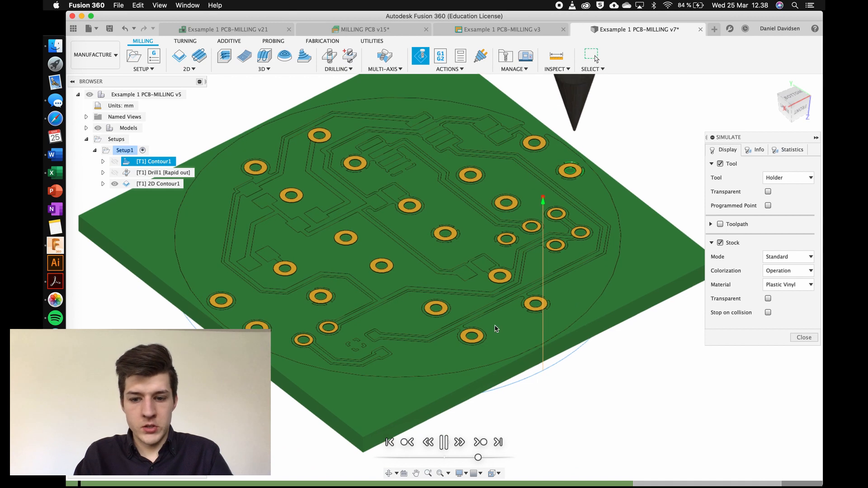
drag(479, 459, 502, 460)
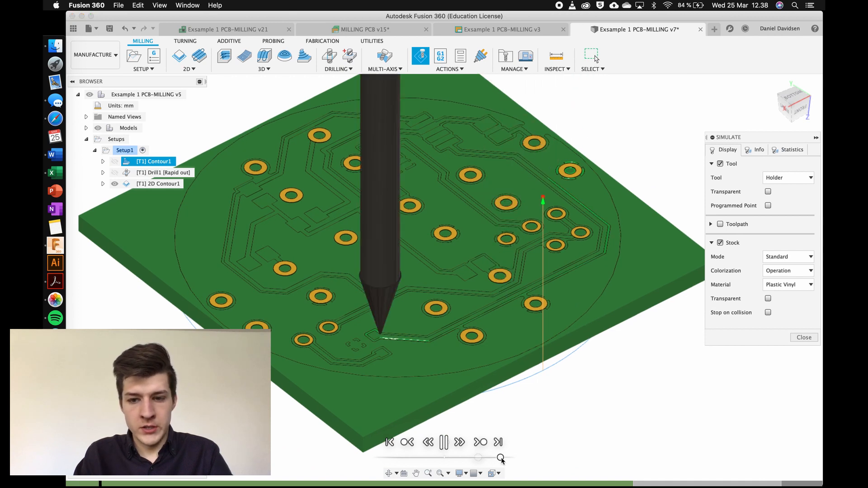
mouse_move(501, 459)
mouse_down()
mouse_move(484, 459)
mouse_move(507, 458)
mouse_up()
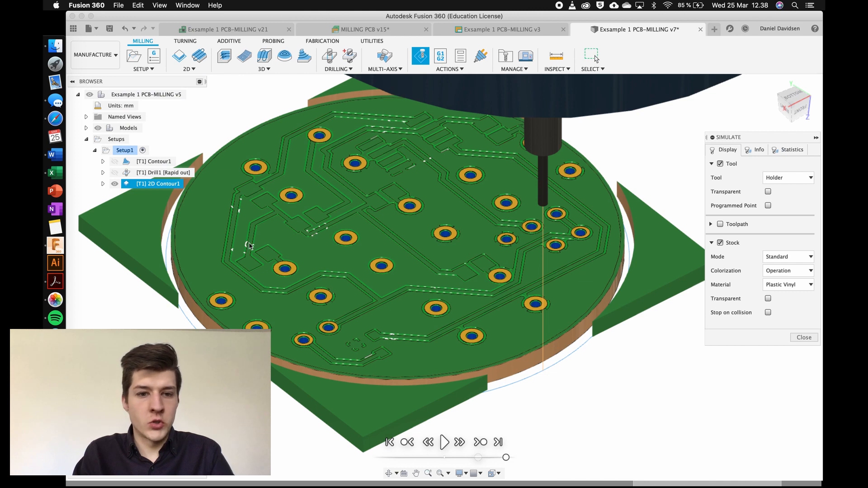
Hide the models and examine the isolated traces, drilled holes and board outline cut in the simulated stock.
click(98, 128)
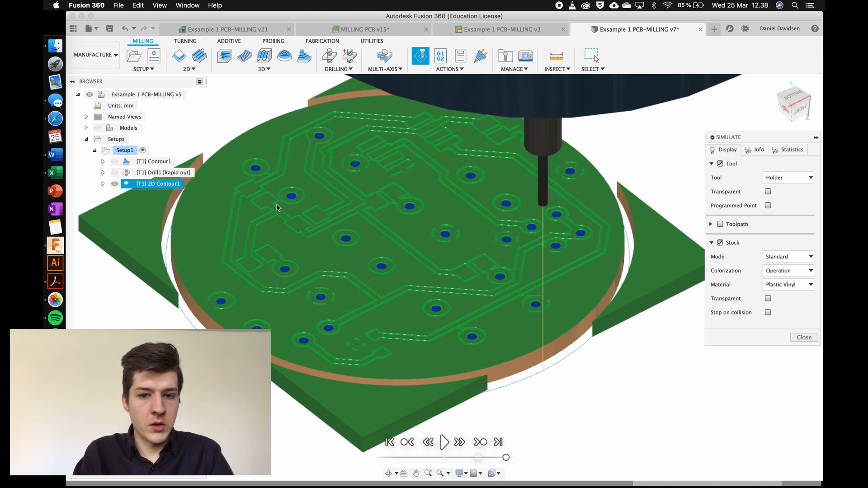
scroll(356, 227, up, 10)
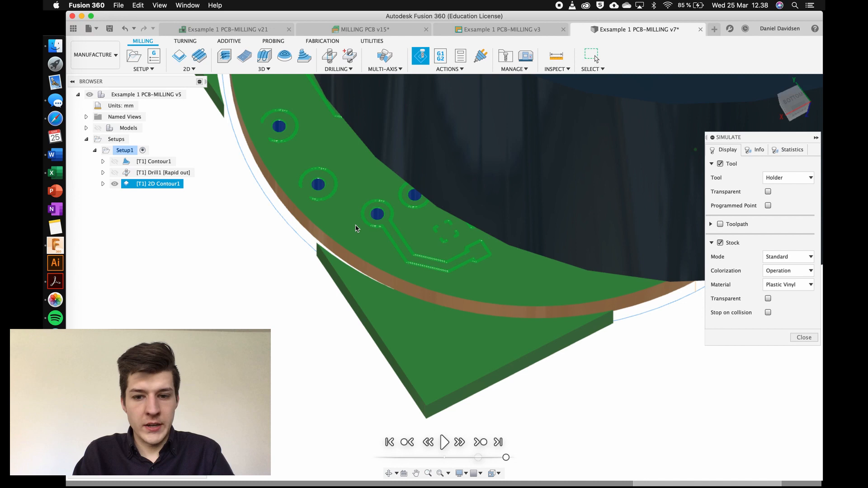
scroll(356, 228, down, 5)
scroll(357, 228, up, 5)
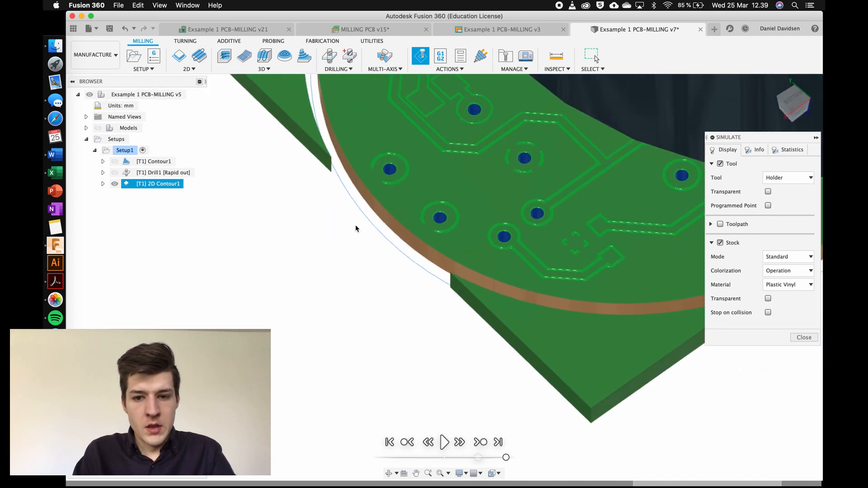
scroll(357, 228, up, 4)
scroll(469, 189, up, 5)
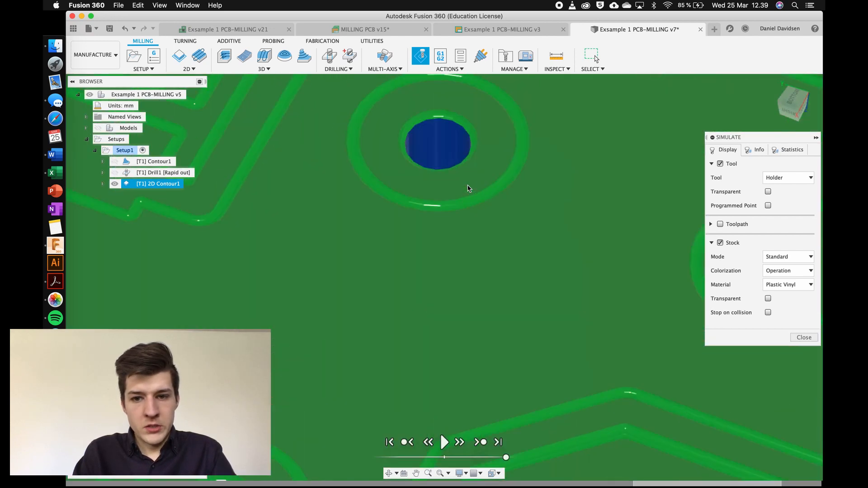
scroll(469, 189, down, 4)
scroll(469, 189, down, 5)
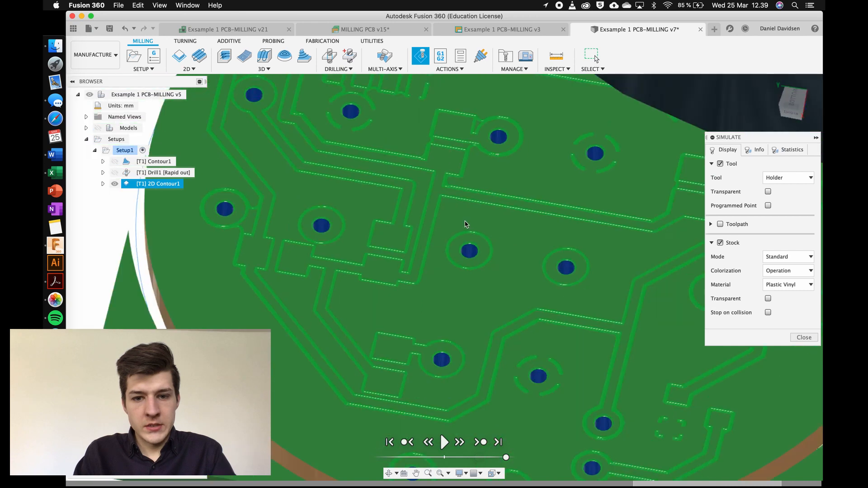
scroll(467, 225, down, 5)
shift+scroll(467, 225, left, 5)
shift+scroll(467, 224, left, 5)
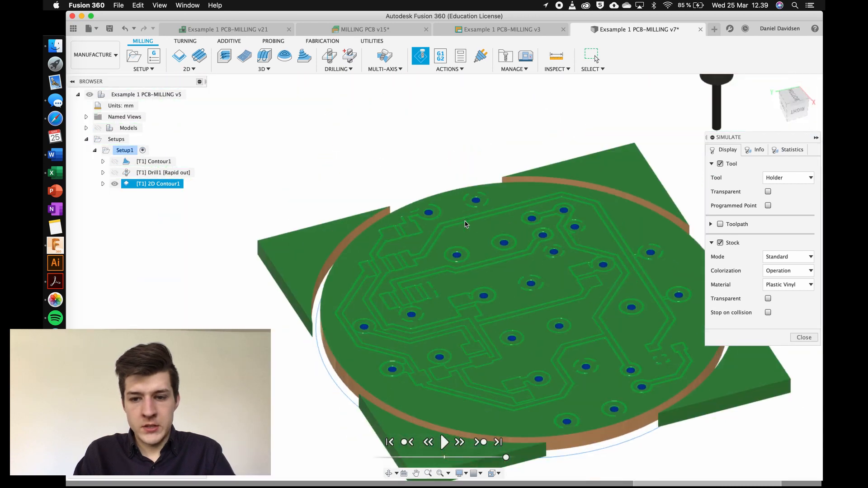
scroll(467, 224, down, 4)
scroll(466, 224, right, 3)
Close the simulation and show the board models again.
click(804, 338)
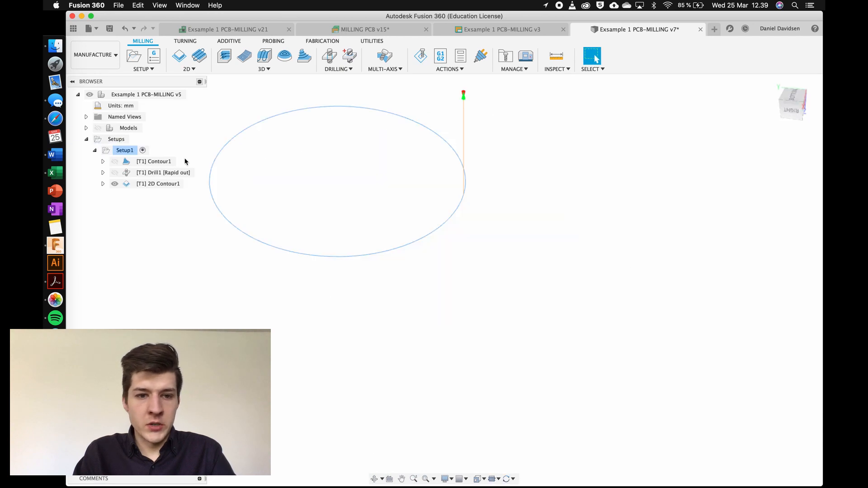
click(98, 128)
scroll(220, 118, left, 4)
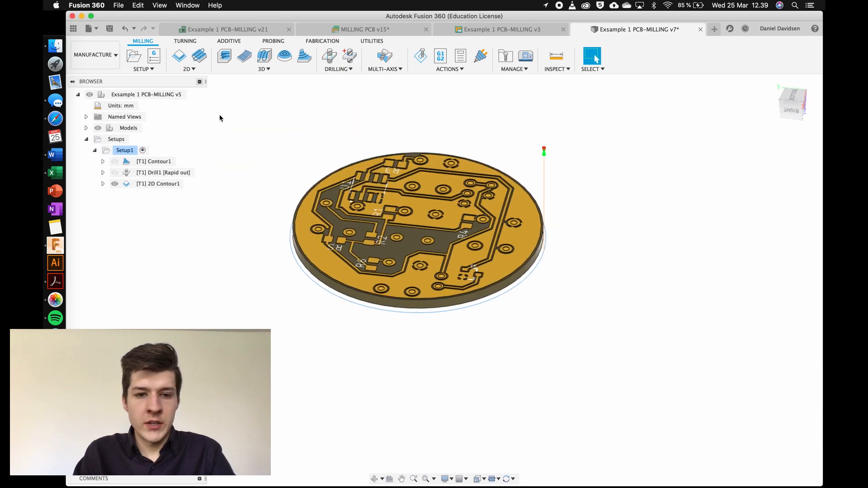
scroll(219, 118, up, 5)
scroll(220, 118, left, 5)
Compare selecting the whole Setup1 with selecting only the Contour1 operation as the scope for post processing.
click(129, 151)
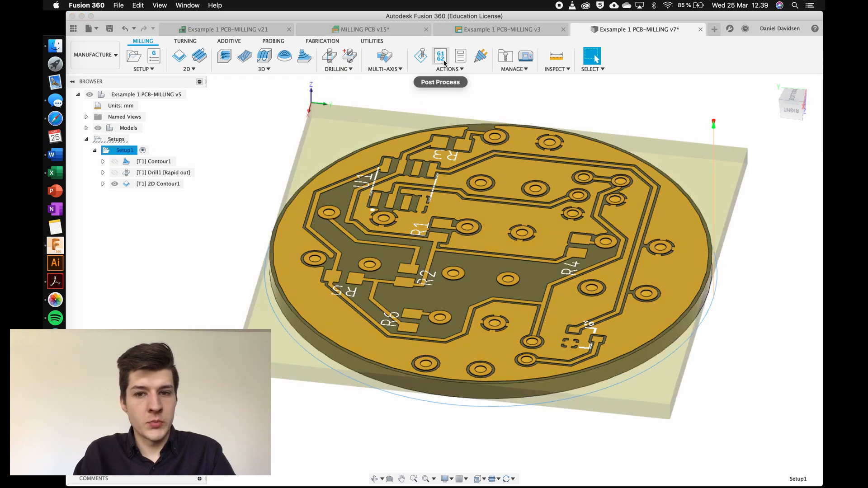
click(152, 162)
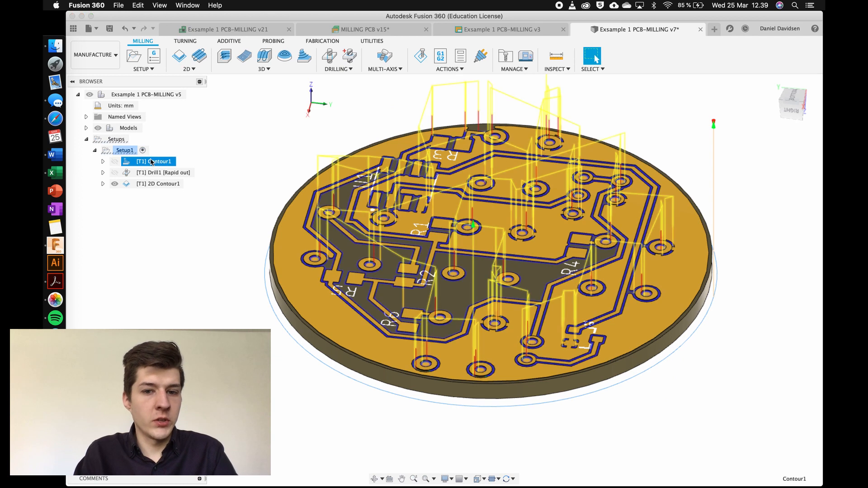
click(200, 158)
click(165, 163)
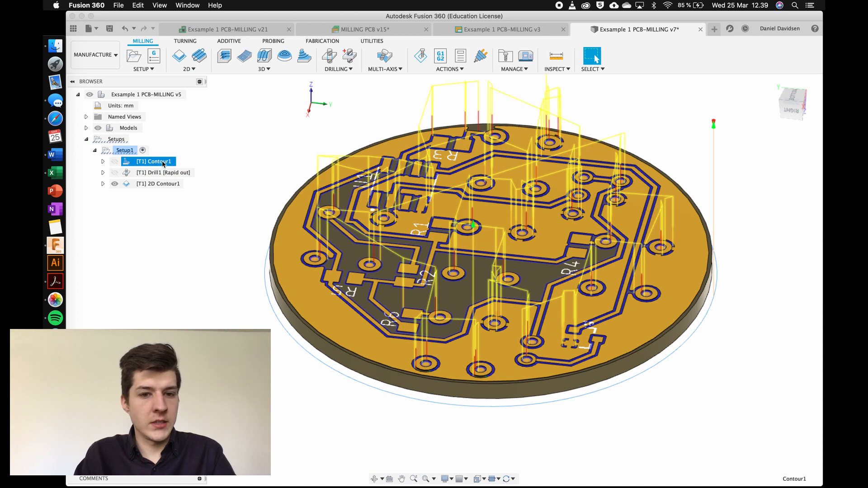
Start Post Process for the whole Setup1 and keep Mach3Mill / mach3mill as the generic post processor.
click(121, 151)
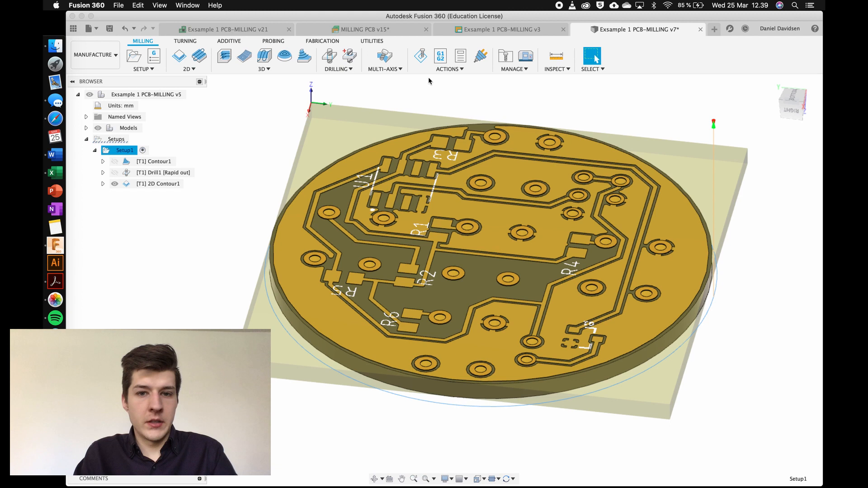
right_click(128, 153)
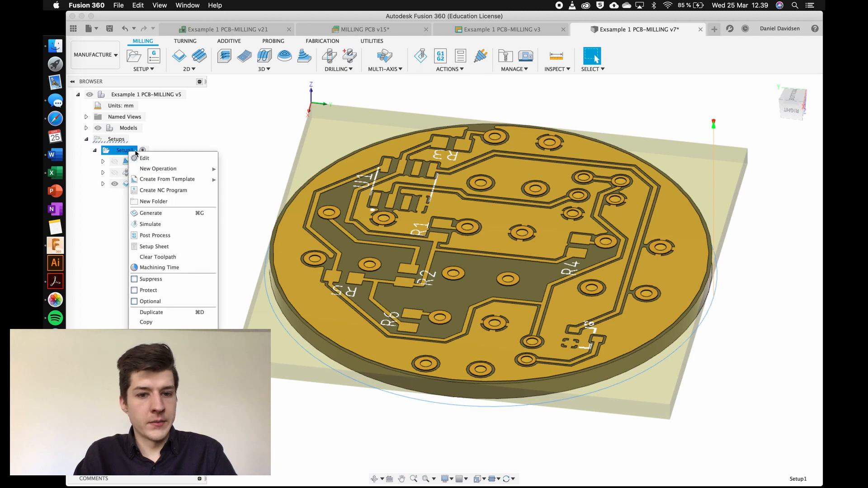
click(155, 235)
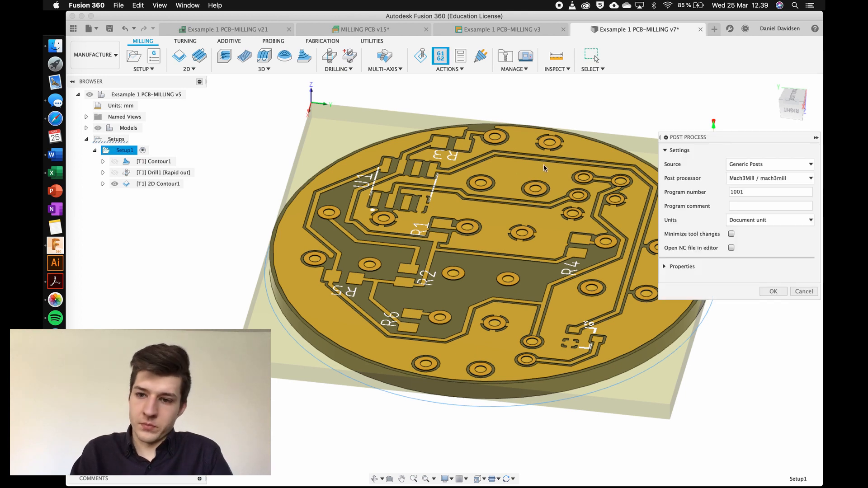
click(762, 181)
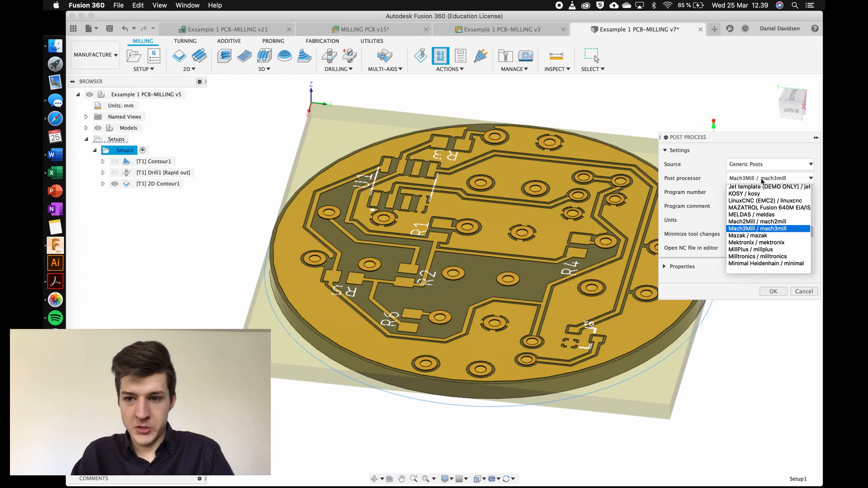
click(763, 181)
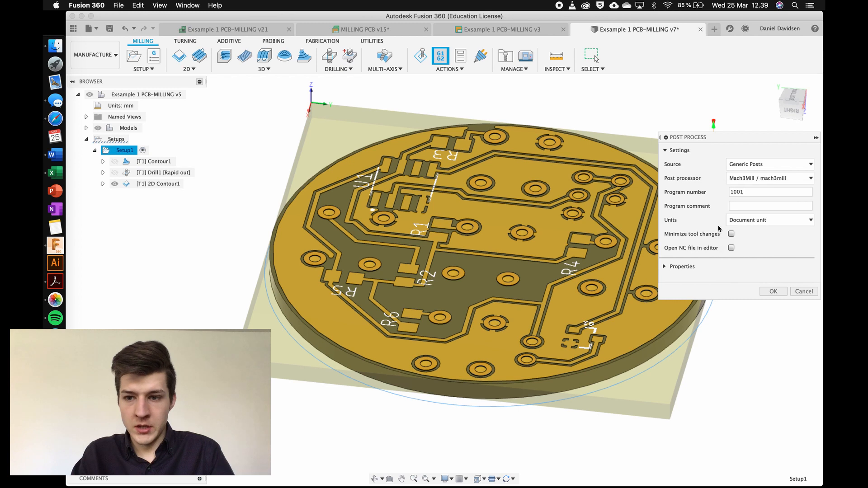
Review the post processor's properties from the machine and tool list options down to the built-in tolerance, then collapse them.
click(668, 268)
scroll(678, 290, down, 5)
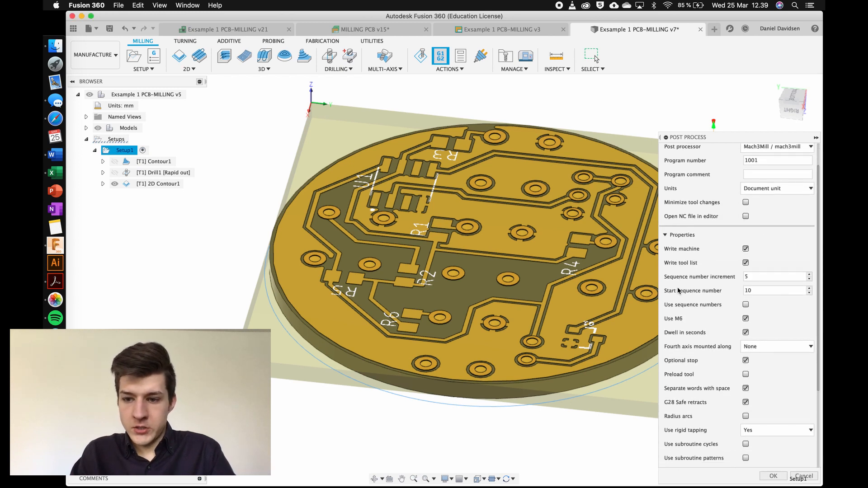
scroll(678, 290, down, 4)
scroll(702, 303, down, 3)
scroll(702, 303, up, 4)
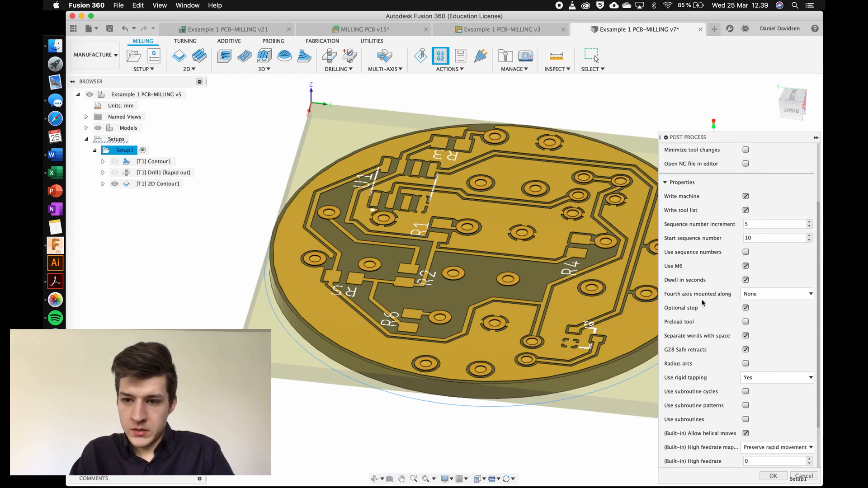
scroll(702, 303, down, 4)
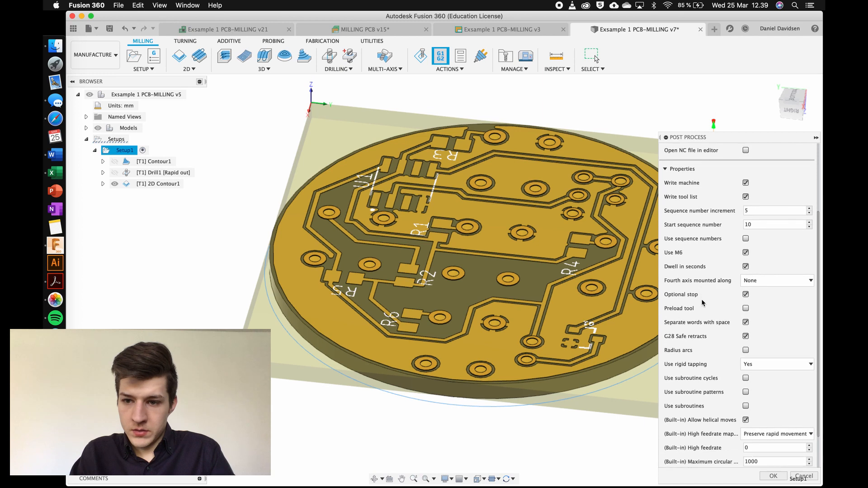
scroll(703, 303, down, 1)
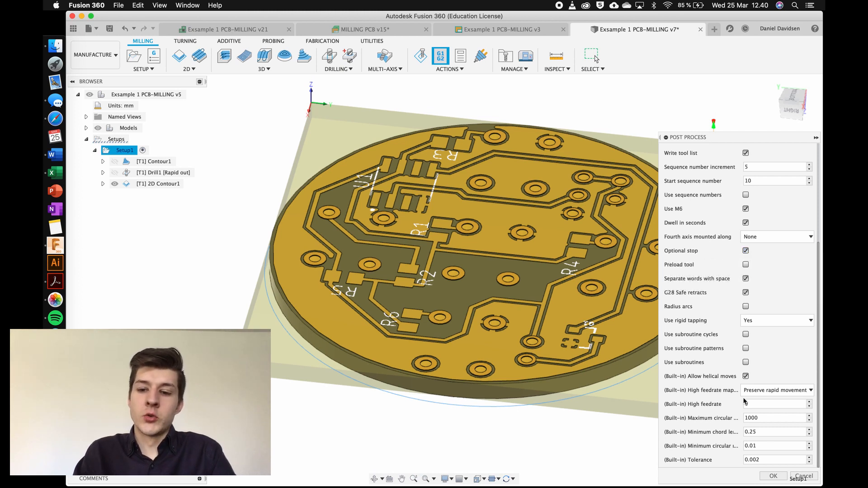
click(771, 477)
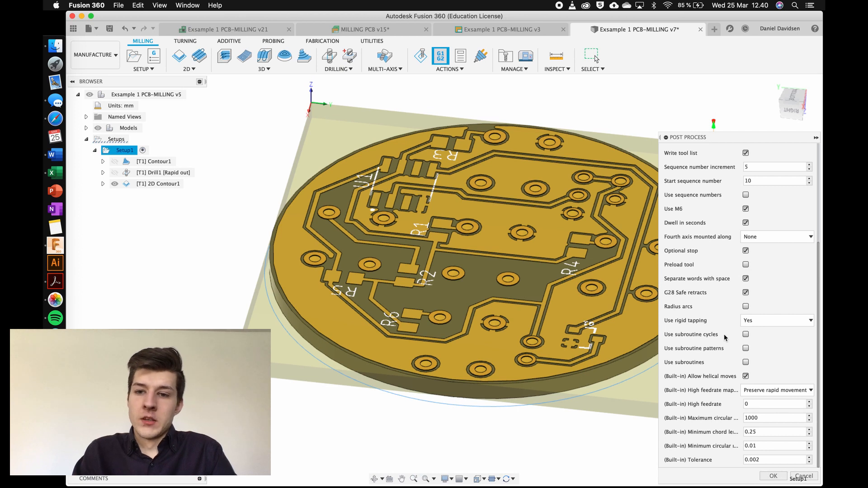
scroll(725, 337, up, 5)
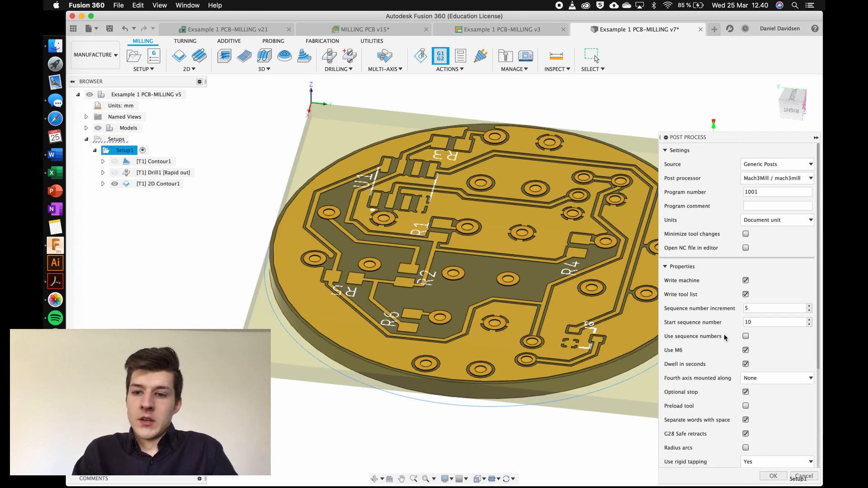
click(667, 267)
Accept the post settings, save the NC file to the Desktop as "PCB mill job .tap" and clear the selection.
click(768, 292)
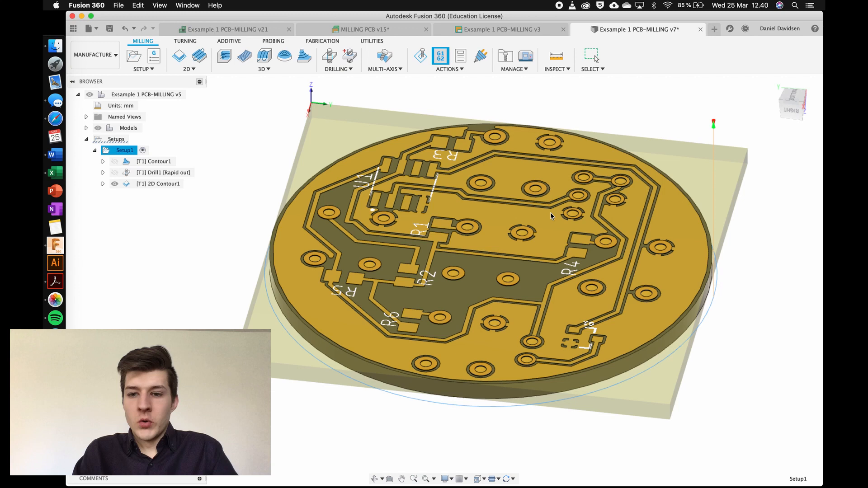
click(413, 84)
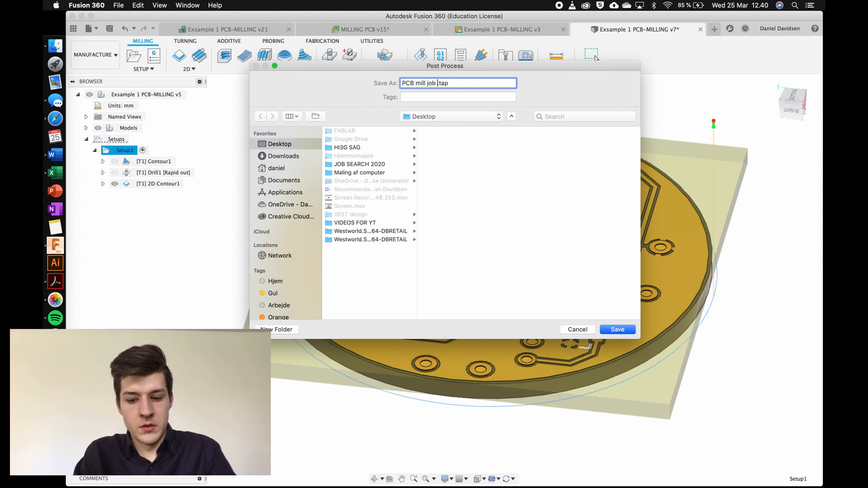
key(Return)
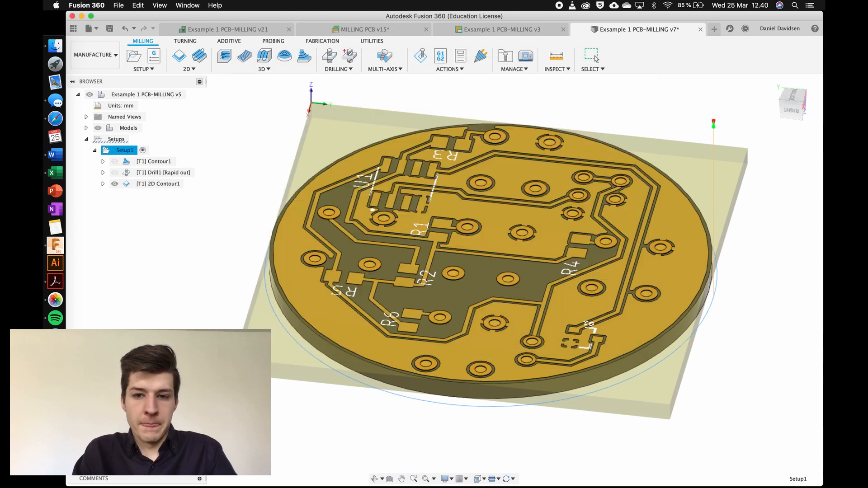
click(482, 102)
scroll(481, 102, right, 3)
scroll(481, 101, left, 3)
scroll(481, 102, right, 2)
scroll(481, 102, right, 1)
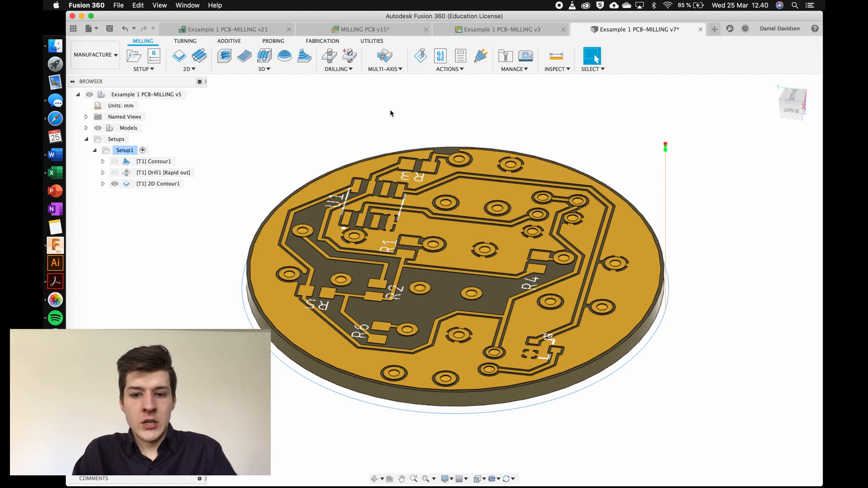
Switch from the 3D milling model to the 2D board layout of the example PCB.
scroll(459, 209, down, 2)
shift+scroll(460, 209, up, 5)
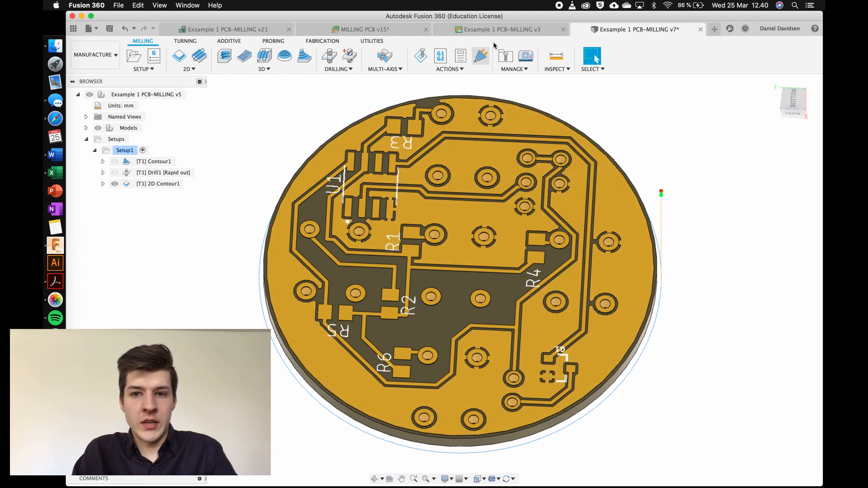
click(374, 29)
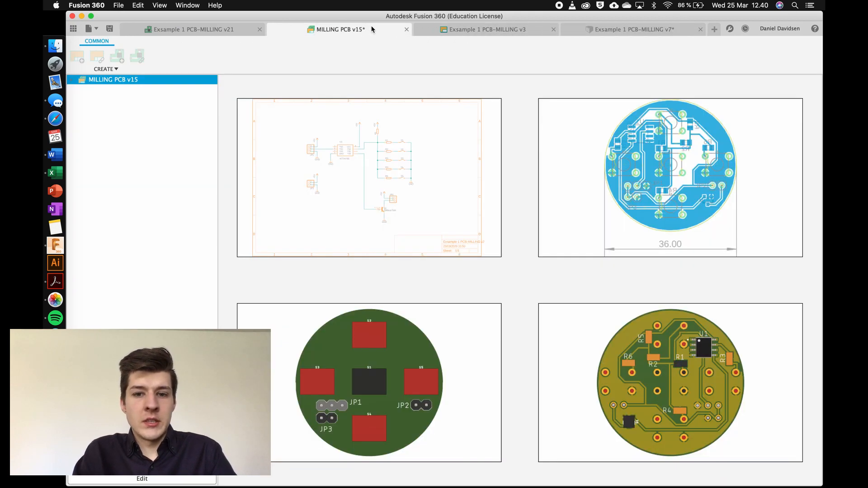
click(466, 30)
click(222, 30)
Move resistor R1 slightly upward, away from S1, and shift the N$5 trace sideways to align with S1's pad 1.
scroll(299, 214, up, 5)
scroll(299, 214, down, 4)
scroll(368, 237, up, 6)
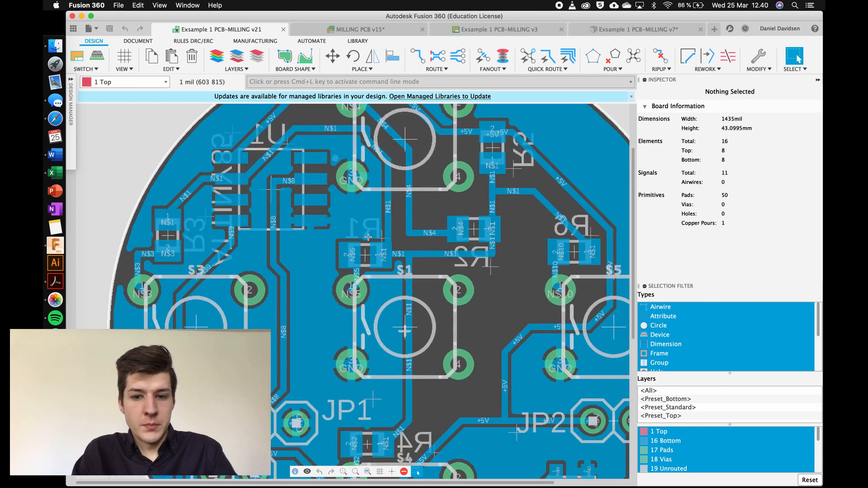
scroll(368, 237, up, 4)
drag(358, 286, 358, 252)
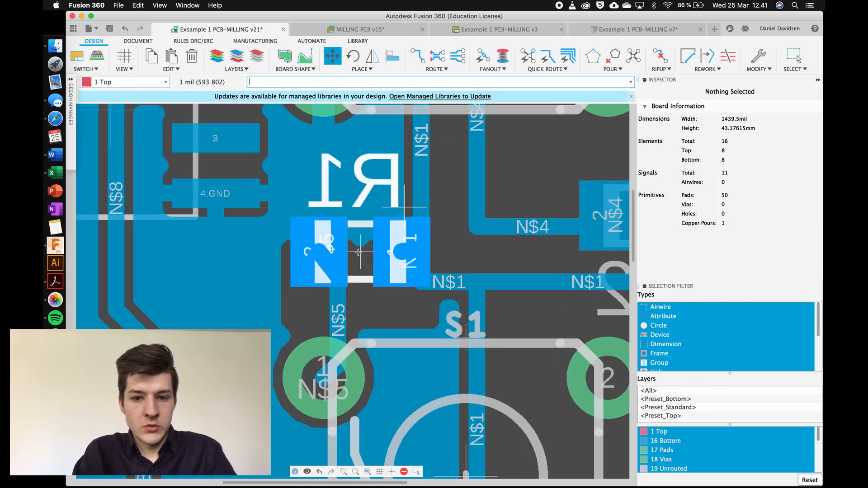
click(337, 311)
drag(337, 311, 320, 311)
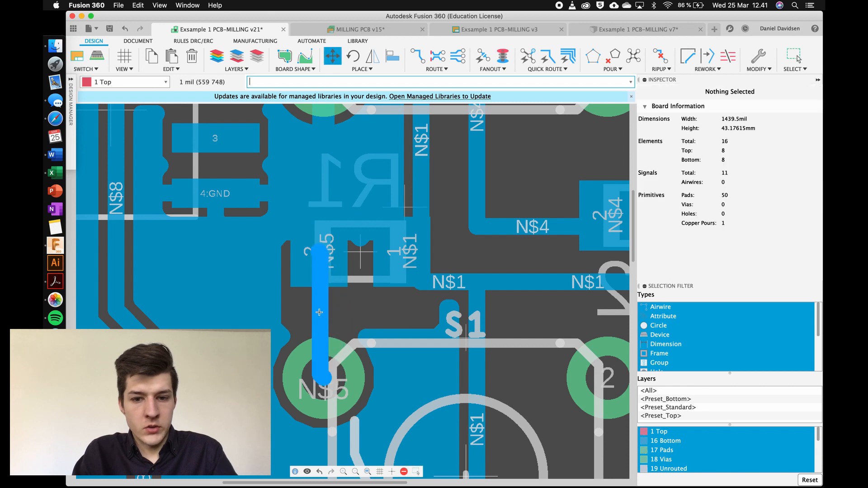
Shift the short horizontal N$1 trace segment and the vertical N$1 trace beside R1 to suit the resistor's new position.
click(511, 279)
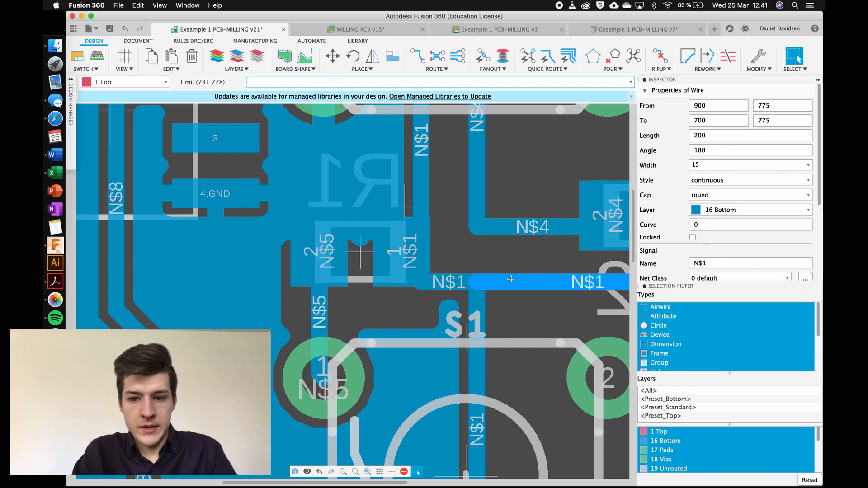
drag(460, 279, 439, 266)
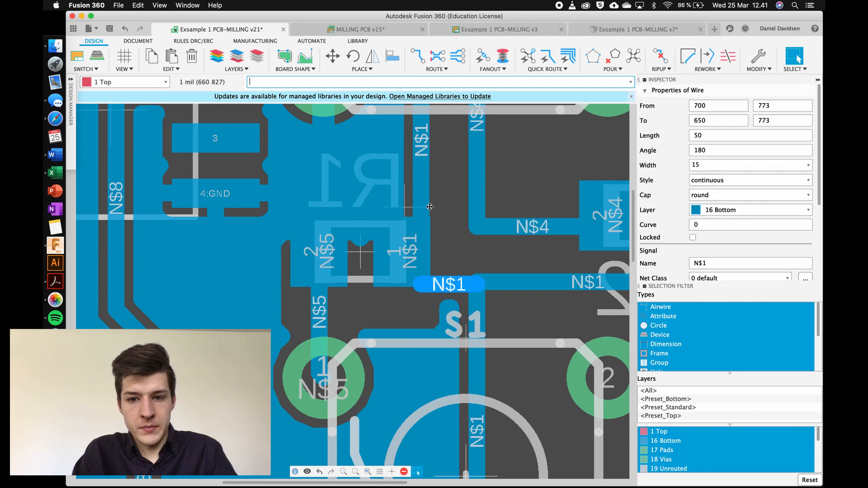
drag(420, 188, 407, 191)
click(406, 189)
drag(447, 277, 445, 249)
Reshape the N$4 trace between S2 and R2 so it enters R2's pad diagonally instead of horizontally.
click(524, 228)
drag(524, 229, 510, 137)
scroll(510, 137, down, 5)
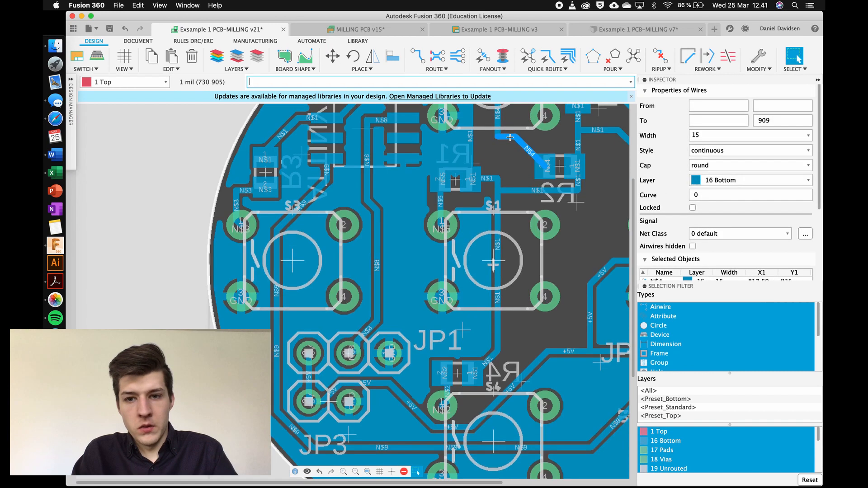
middle_drag(510, 138, 447, 214)
mouse_move(449, 213)
mouse_down()
mouse_move(446, 191)
mouse_move(444, 205)
mouse_up()
key(m)
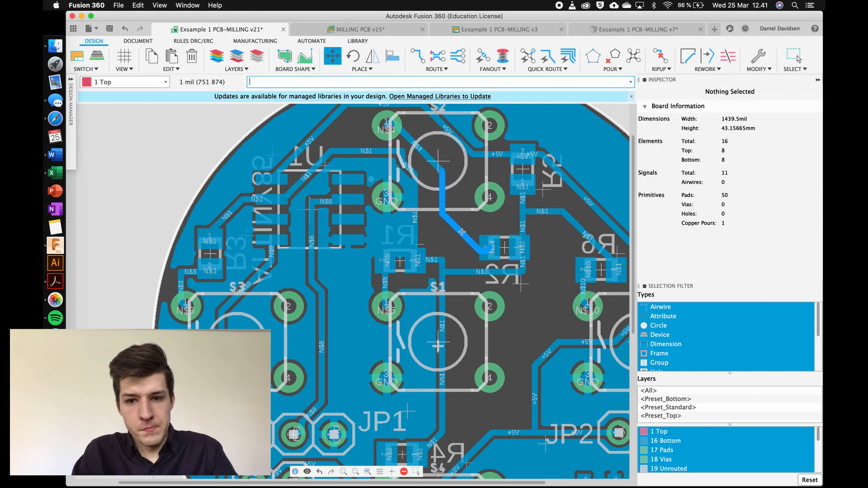
drag(462, 232, 461, 233)
click(448, 247)
Save the modified board layout, continuing despite the out-of-sync 2D and 3D documents, and save the related electronics design.
middle_drag(514, 282, 457, 260)
scroll(458, 261, up, 3)
scroll(458, 261, down, 7)
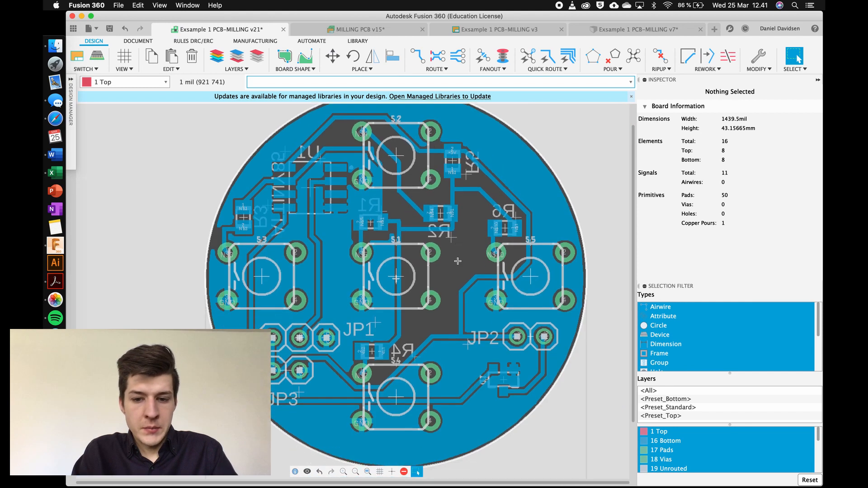
key(super+s)
click(458, 261)
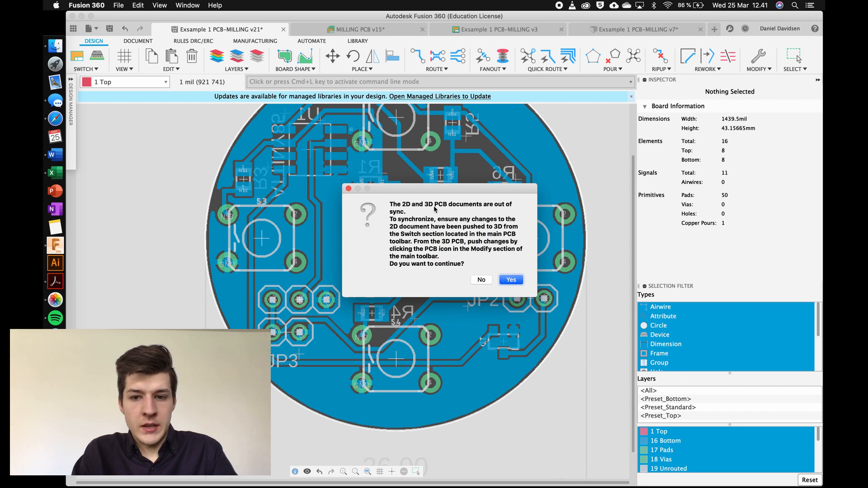
click(511, 279)
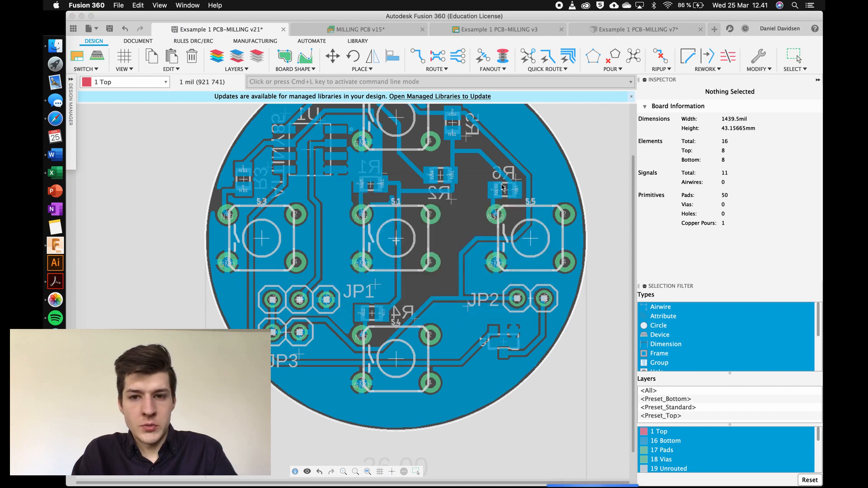
click(496, 29)
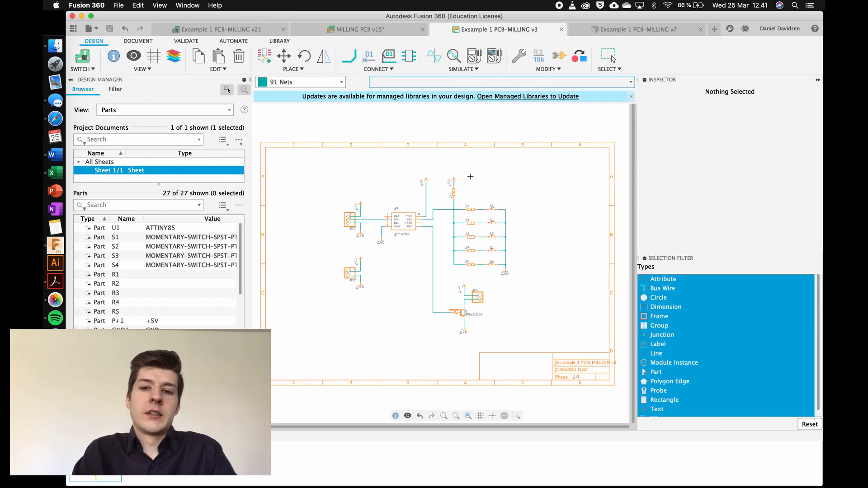
key(super+s)
key(Return)
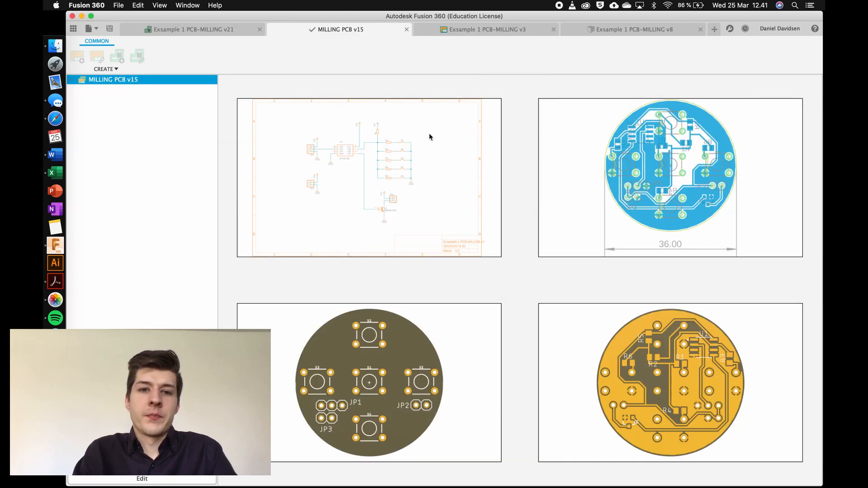
Push the revised 2D board to the 3D PCB and open the 3D milling model.
click(240, 31)
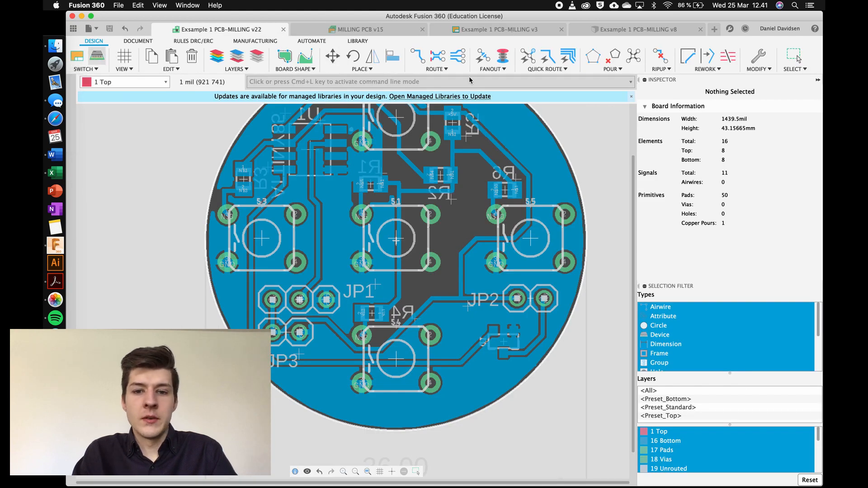
click(622, 30)
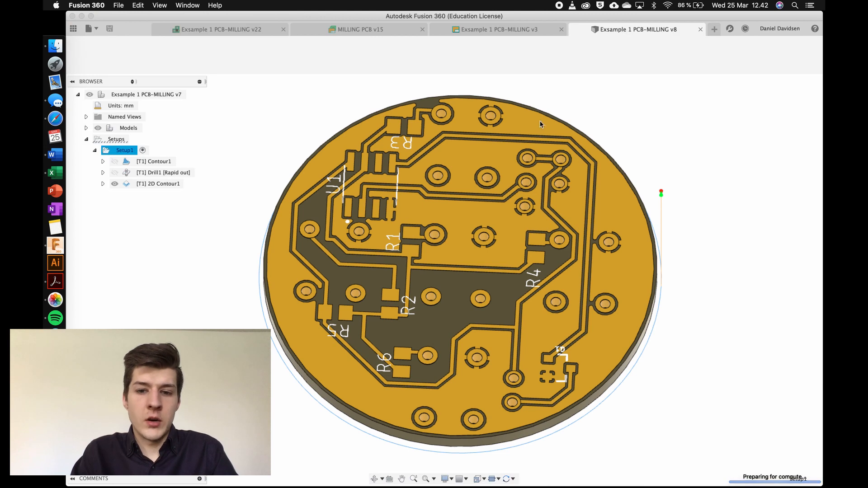
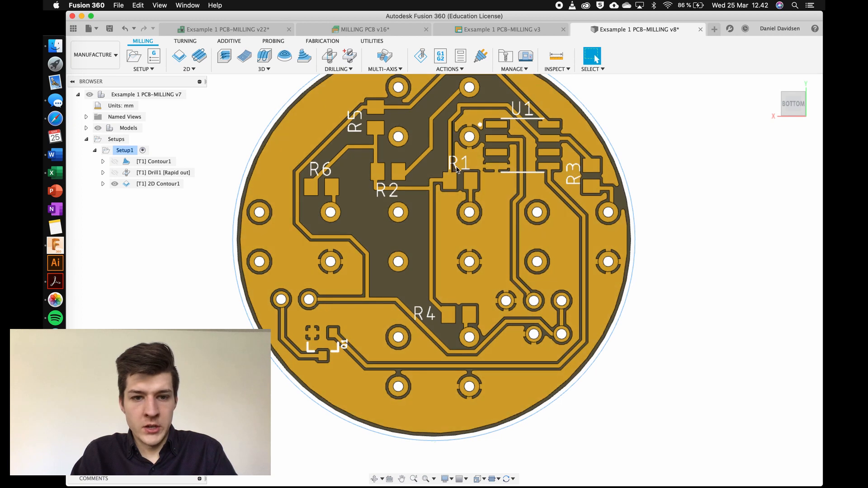
Regenerate all toolpaths of Setup1 for the updated board.
click(154, 162)
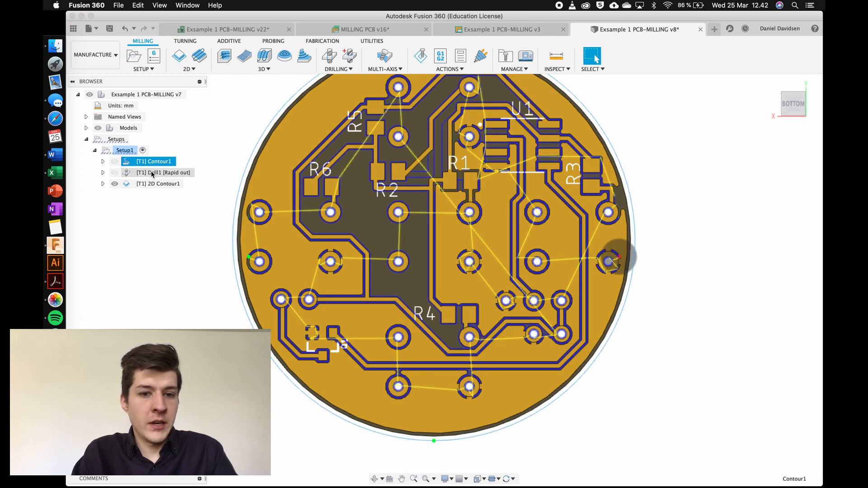
click(197, 159)
right_click(127, 152)
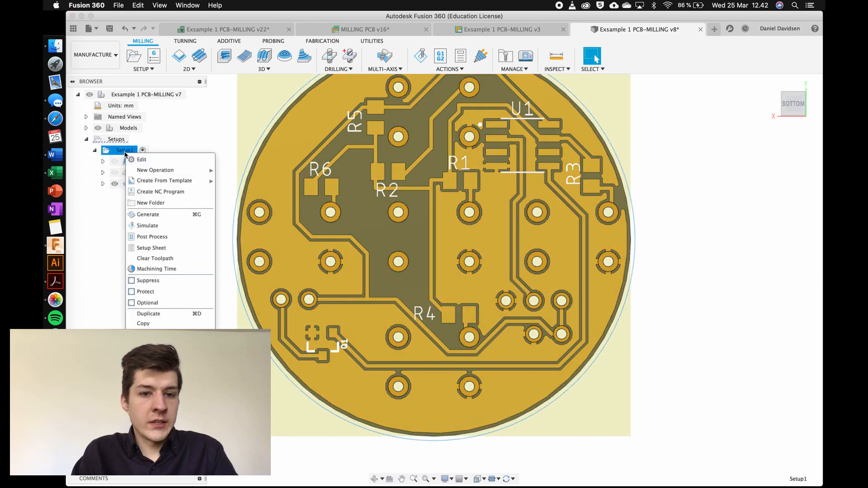
click(141, 215)
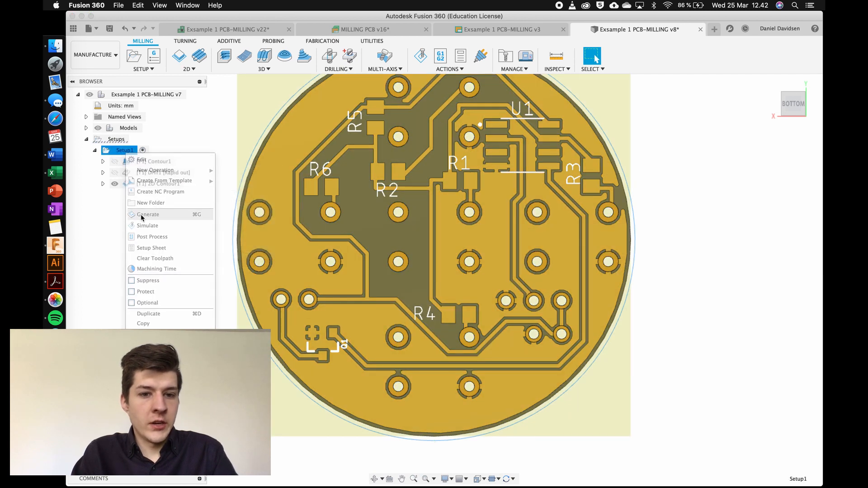
click(528, 265)
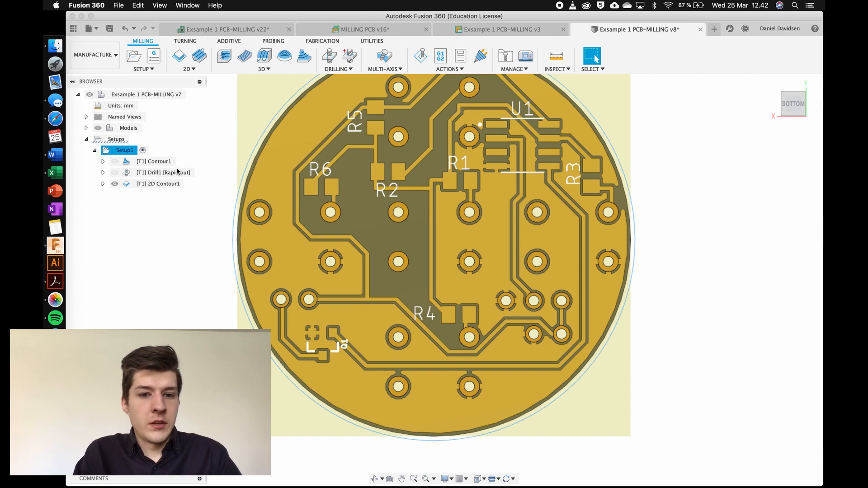
Check the Contour1, Drill1 and 2D Contour1 toolpaths one after another on the updated board.
click(172, 163)
click(171, 175)
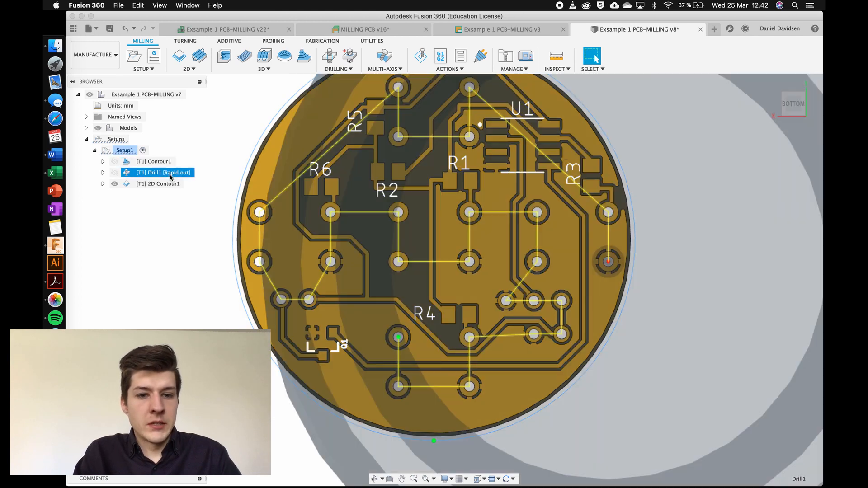
click(173, 184)
click(214, 152)
Examine the updated 3D board from several angles, including the traces and isolation gaps around R1, R2 and R4 up close.
scroll(214, 154, down, 2)
scroll(215, 153, up, 2)
scroll(215, 153, right, 1)
shift+scroll(239, 228, down, 5)
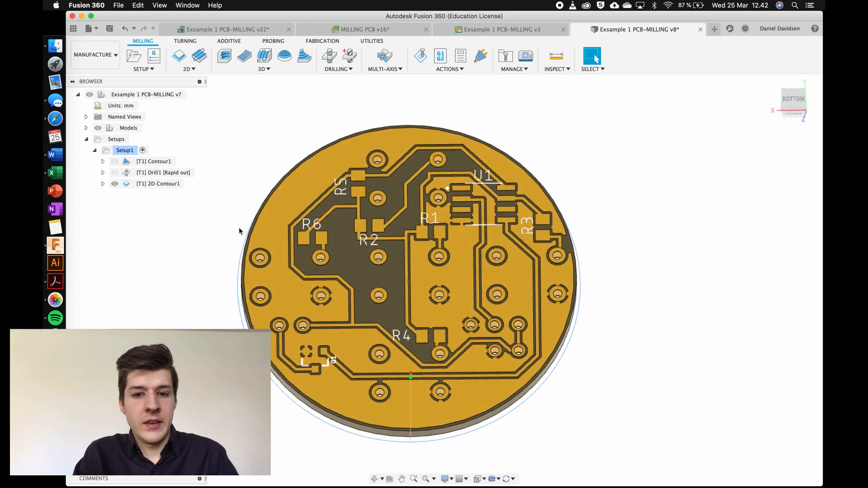
shift+scroll(232, 195, left, 3)
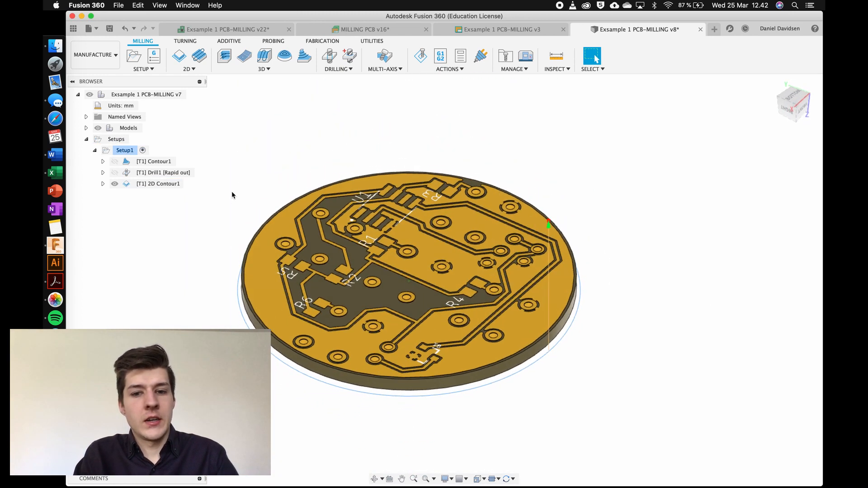
shift+scroll(232, 195, right, 2)
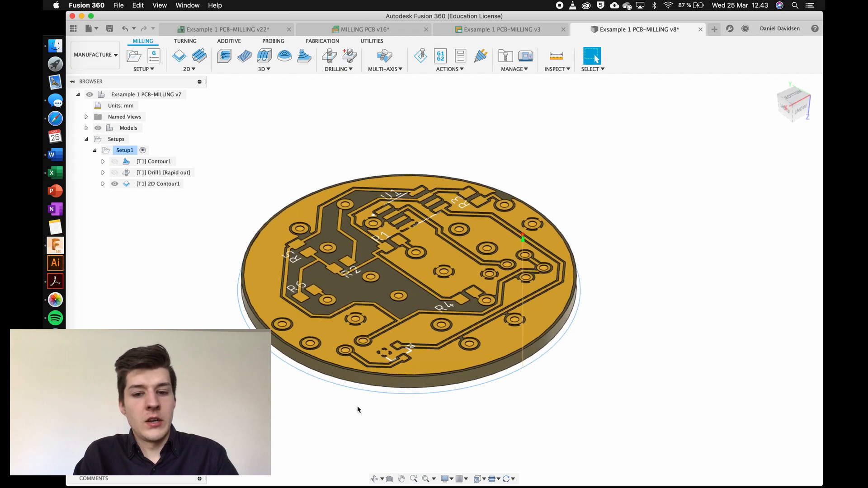
scroll(310, 361, up, 3)
scroll(303, 357, up, 8)
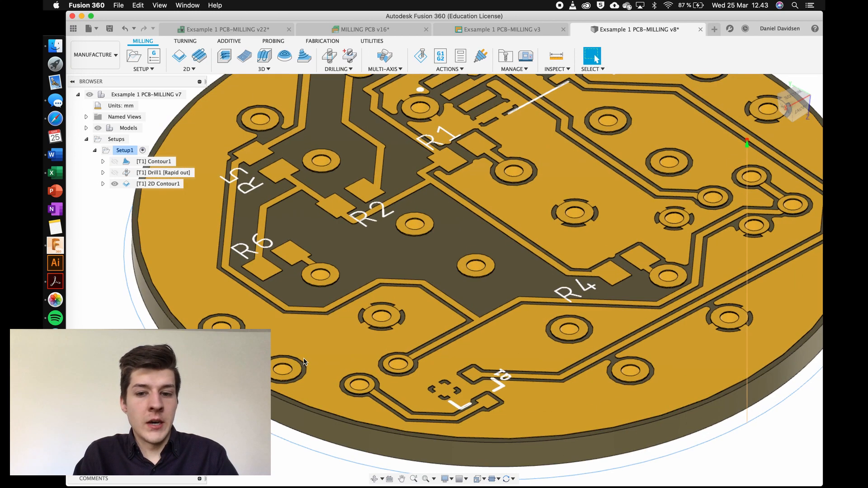
scroll(528, 238, down, 5)
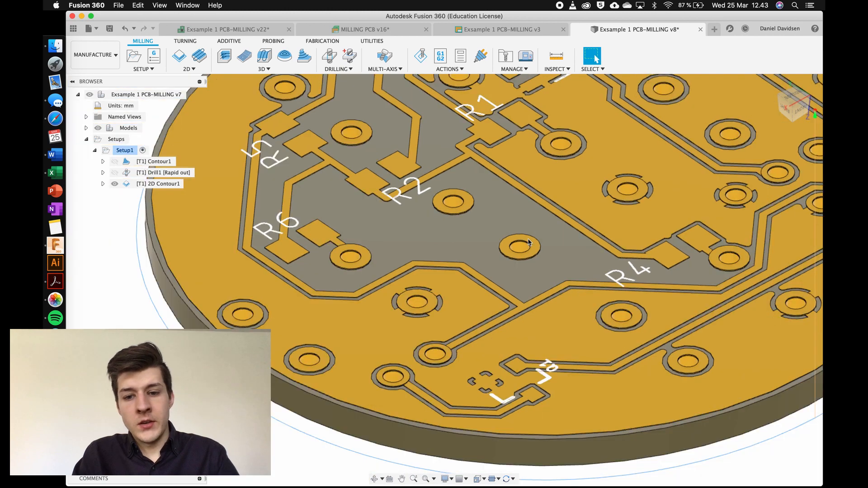
scroll(489, 211, up, 10)
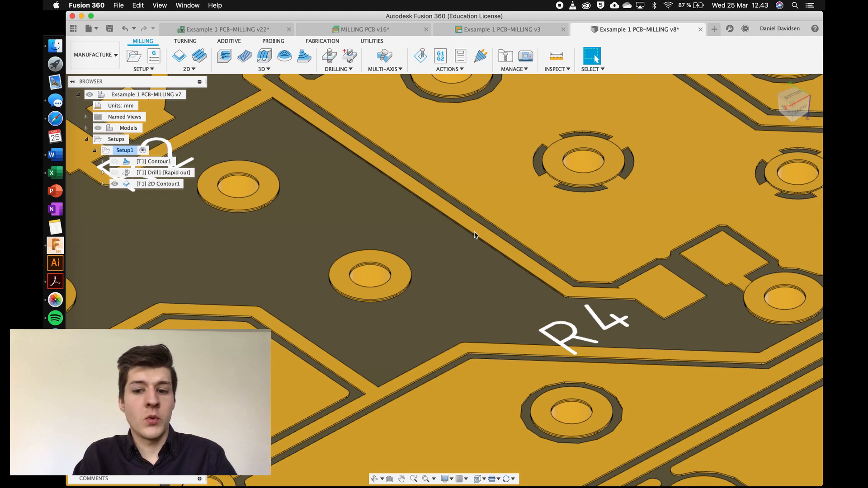
scroll(474, 232, down, 4)
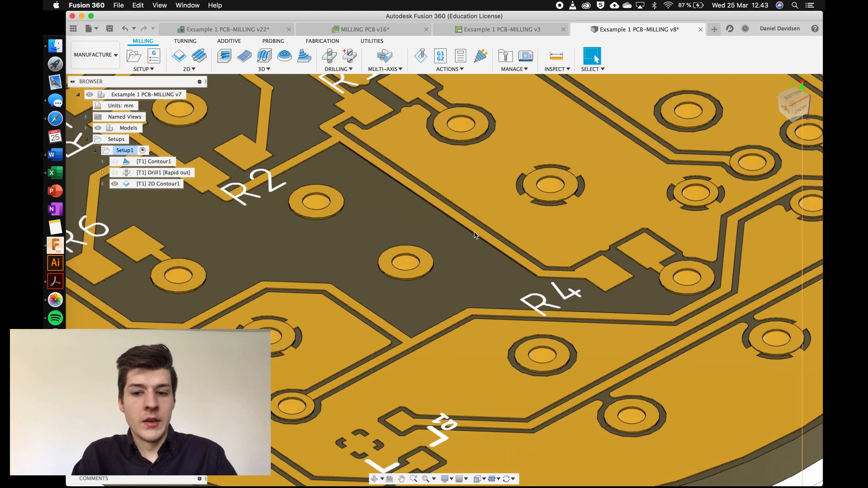
scroll(466, 235, up, 5)
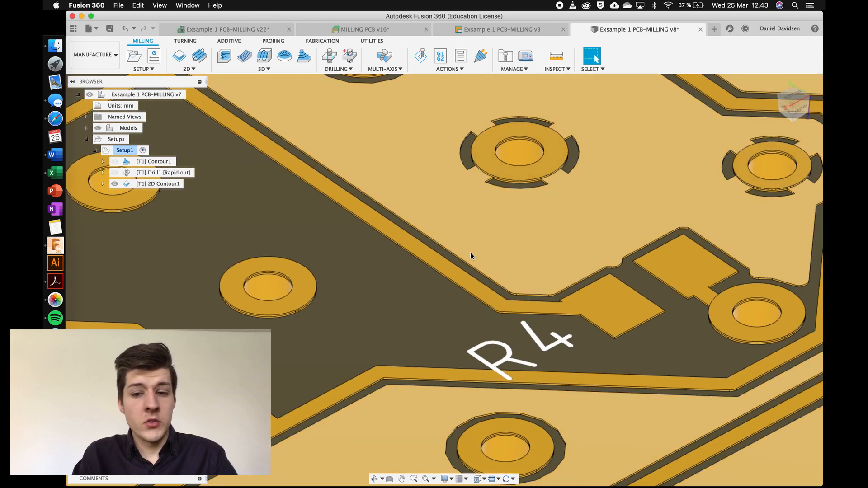
scroll(482, 239, up, 5)
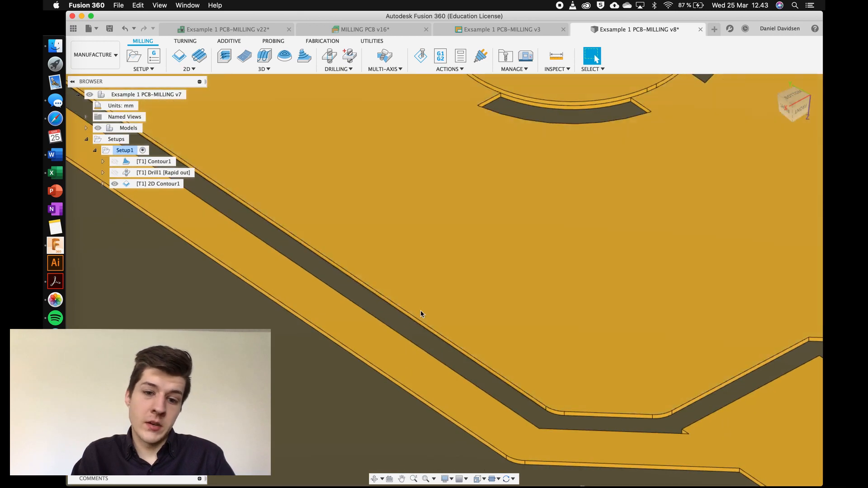
scroll(410, 328, down, 3)
scroll(411, 326, down, 10)
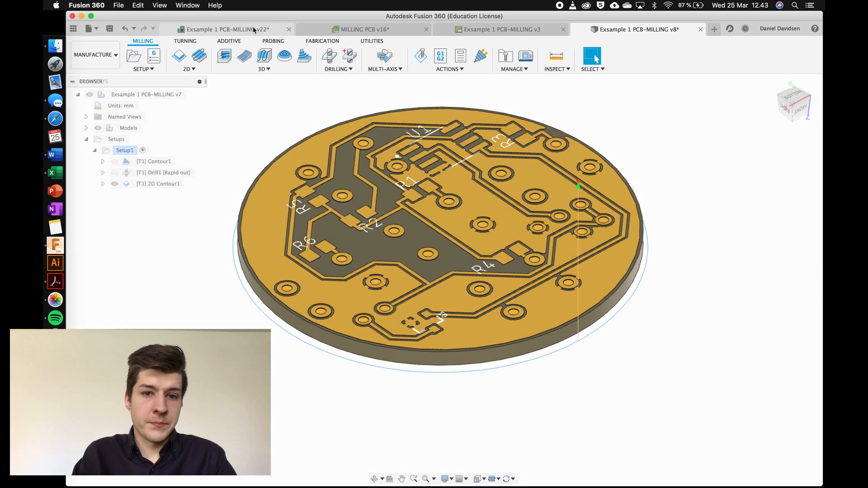
Return to the 2D board layout and open the layer stack settings in its design rules.
click(237, 29)
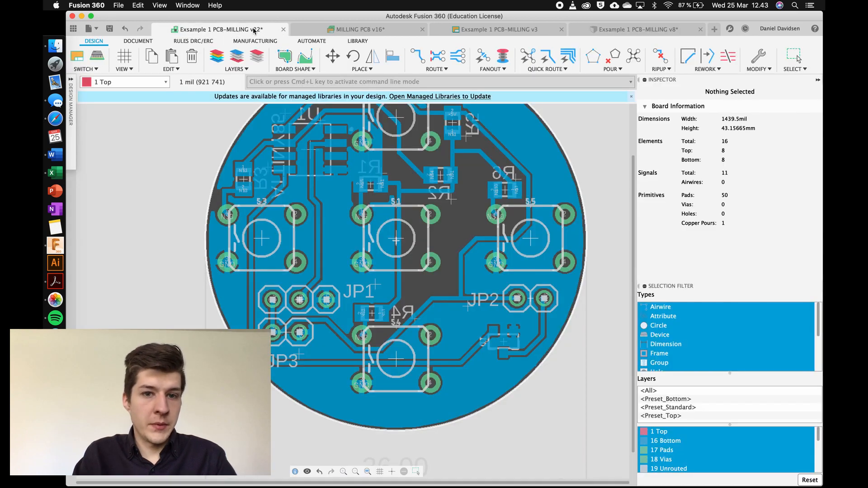
click(193, 40)
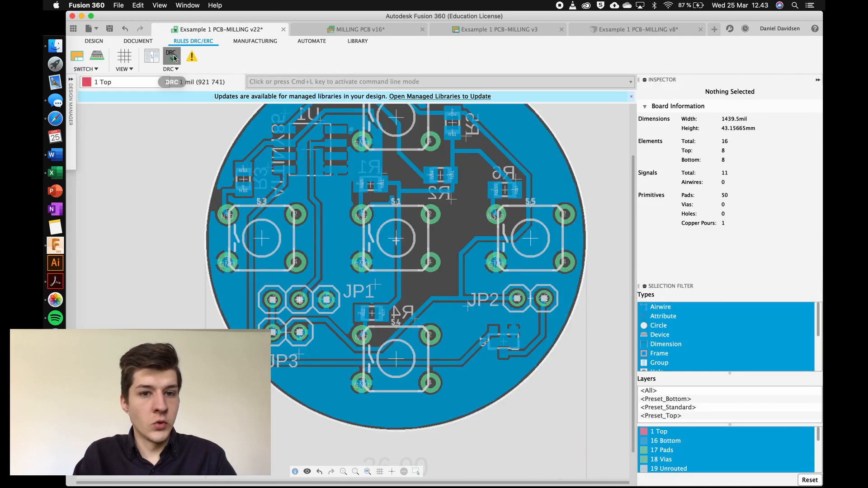
click(171, 57)
click(192, 40)
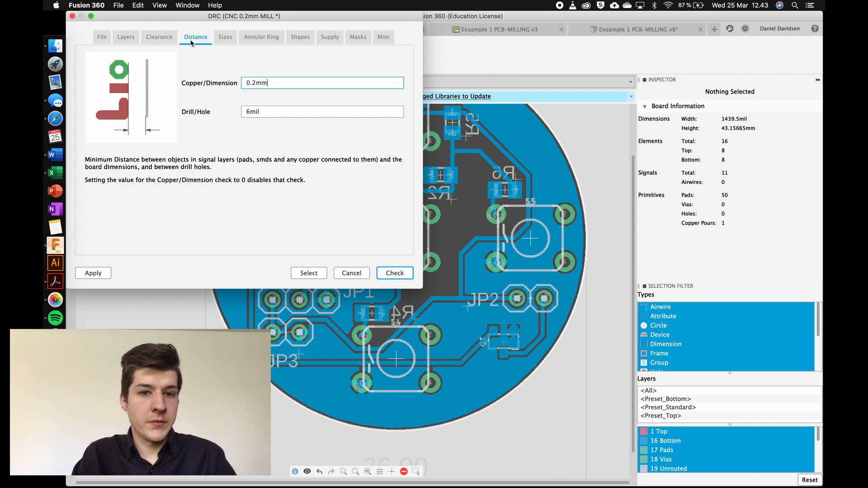
click(128, 38)
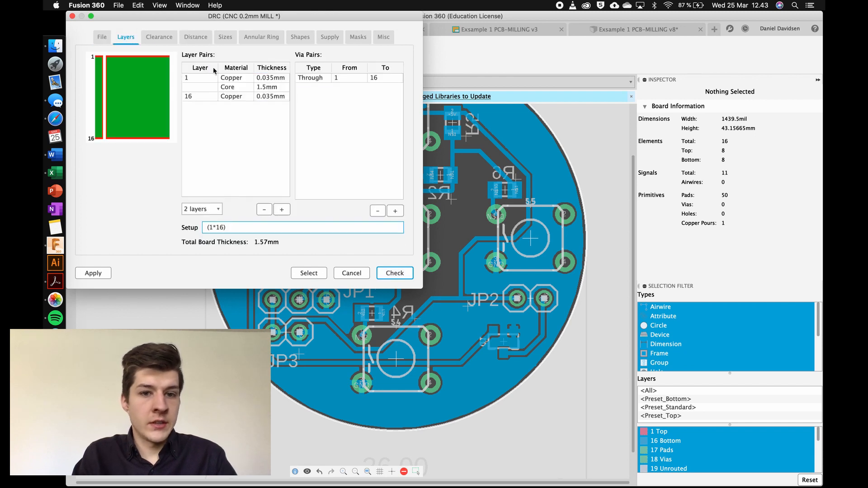
click(262, 78)
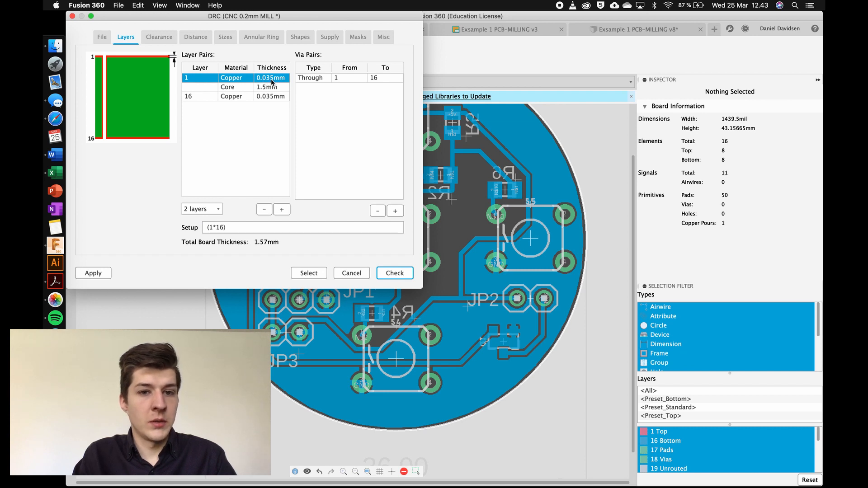
double_click(273, 80)
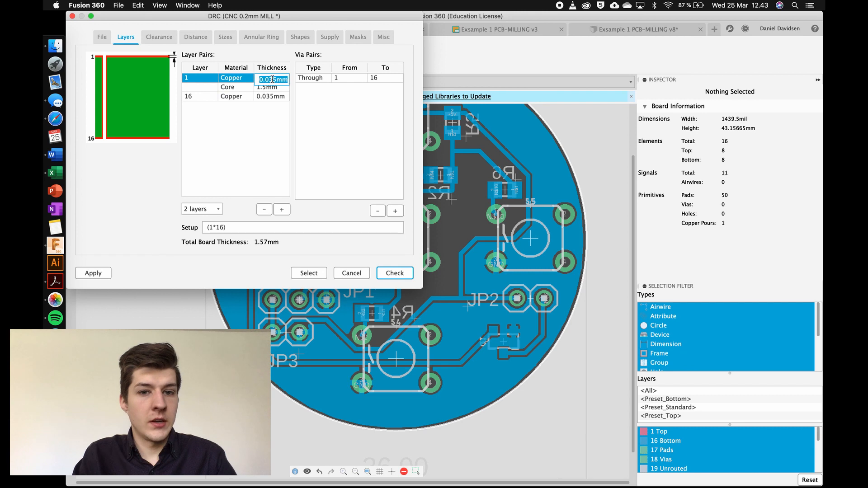
key(Left)
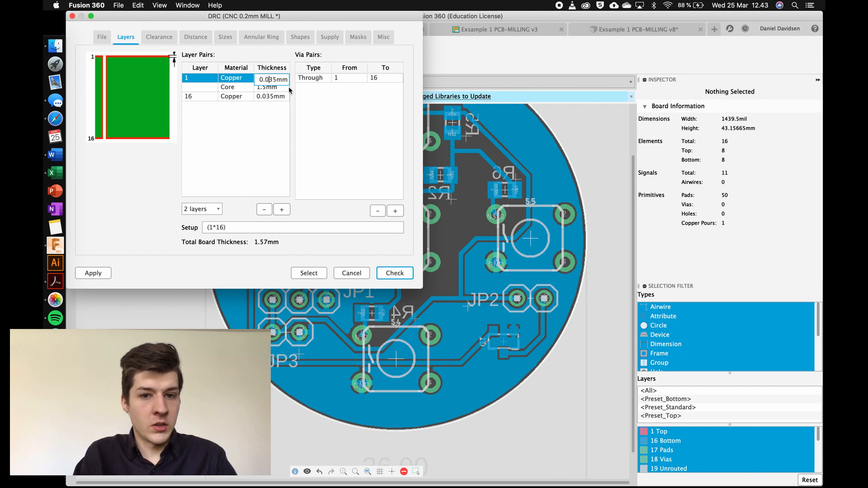
Set the copper thickness of layer 16 to 0.1 mm.
double_click(271, 98)
click(275, 99)
key(BackSpace)
key(BackSpace)
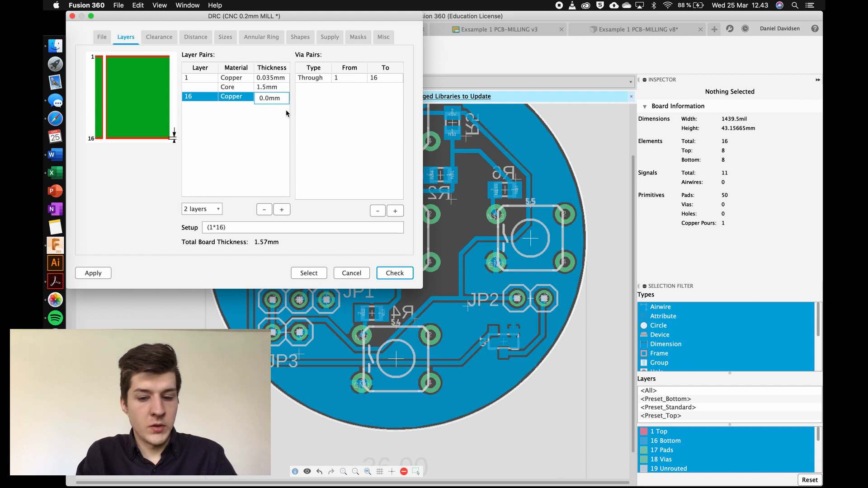
text(1)
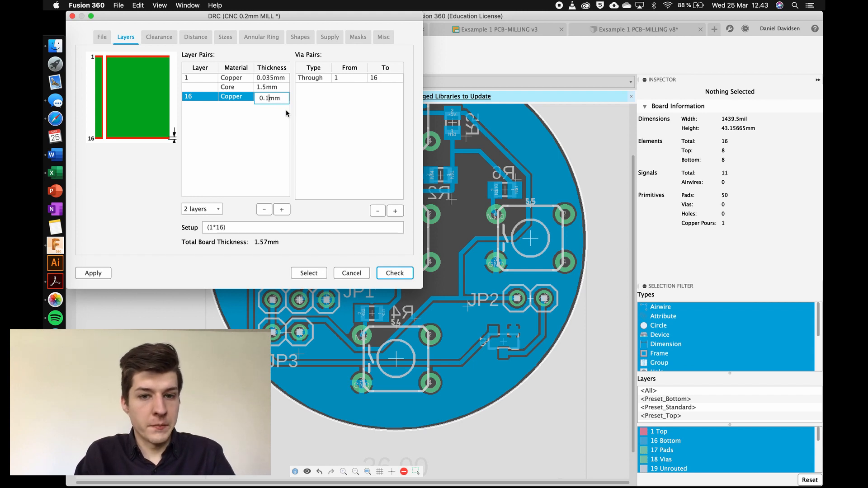
click(270, 137)
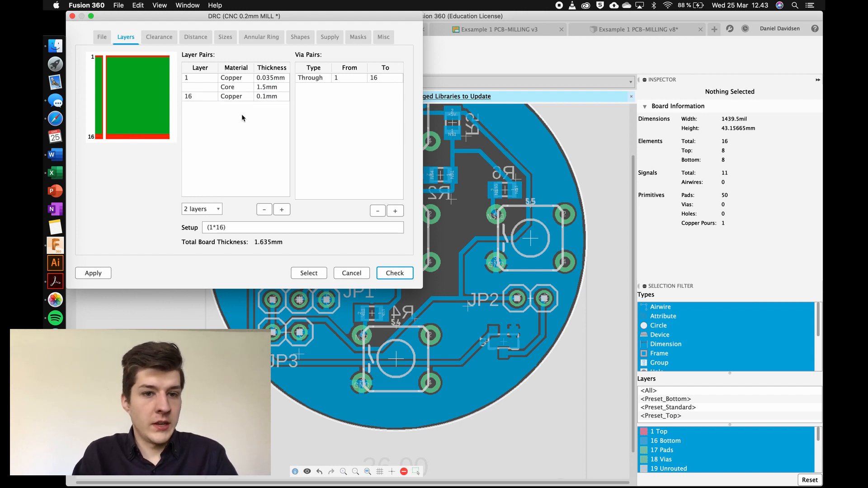
Set the copper thickness of layer 1 to 0.1 mm and apply the design rules.
double_click(272, 78)
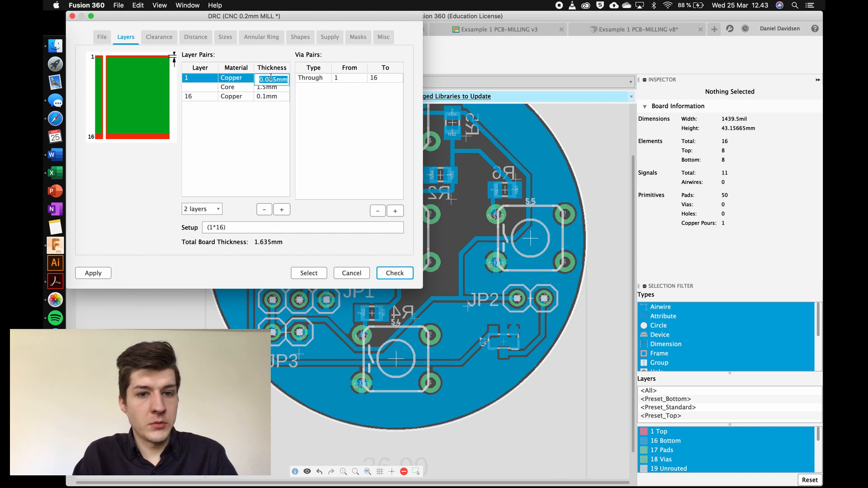
text(0.1)
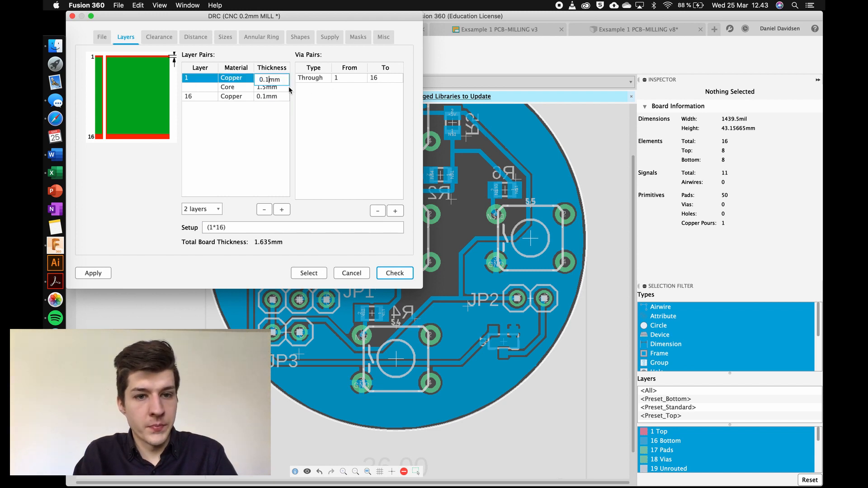
click(105, 273)
click(307, 273)
Regenerate all toolpaths of Setup1 for the board with the thicker copper.
scroll(158, 149, down, 3)
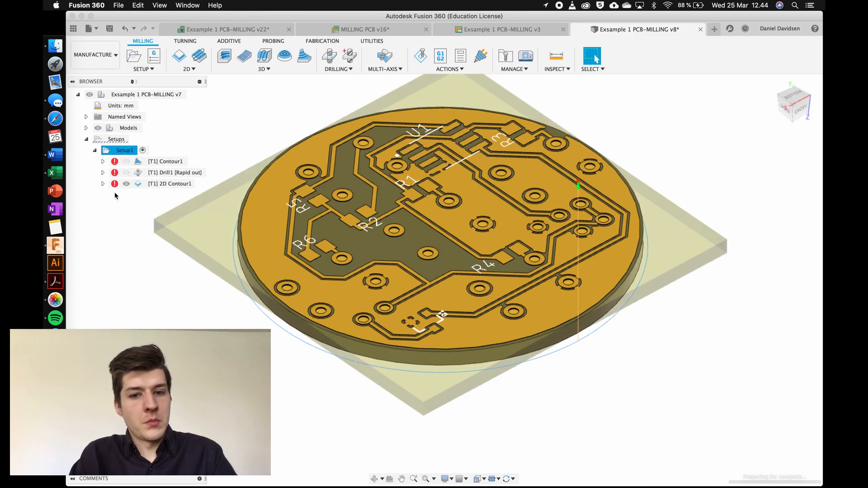
right_click(127, 153)
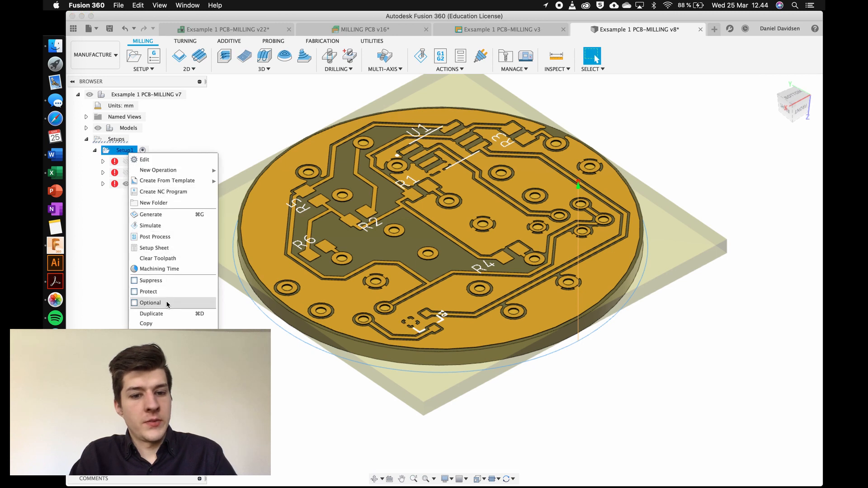
click(169, 217)
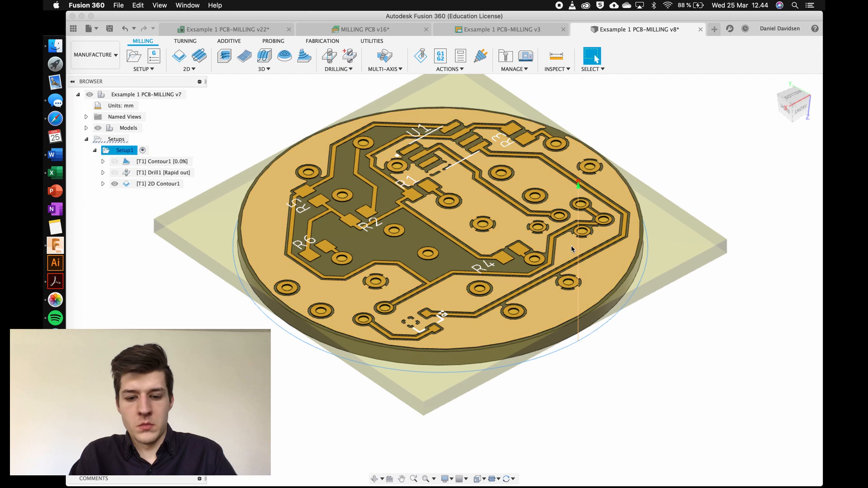
Measure the height between the board core face and the raised copper face between R1 and R4.
scroll(392, 238, up, 6)
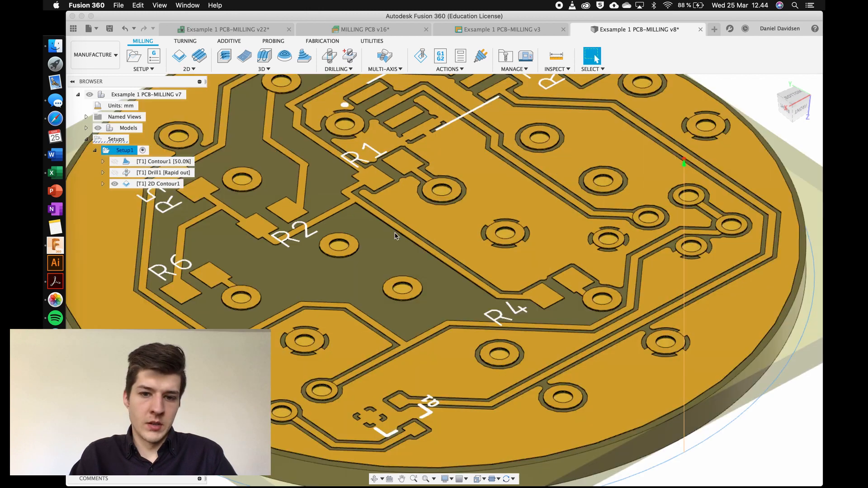
scroll(391, 241, up, 1)
key(i)
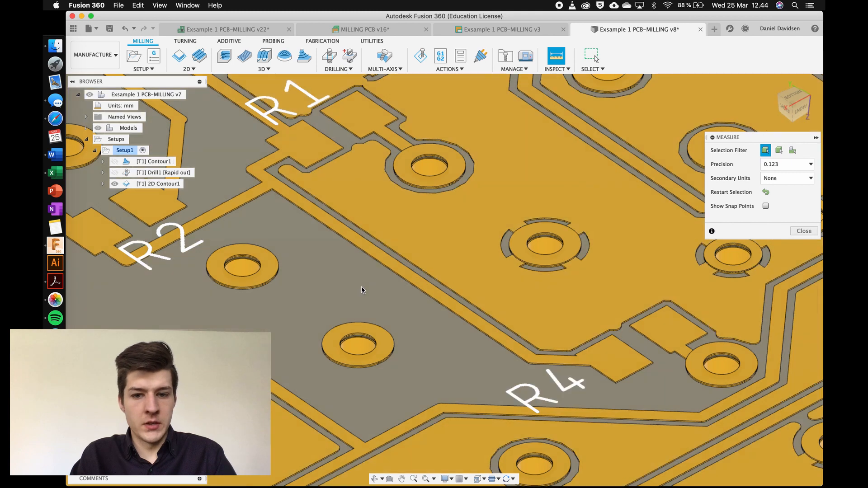
click(362, 287)
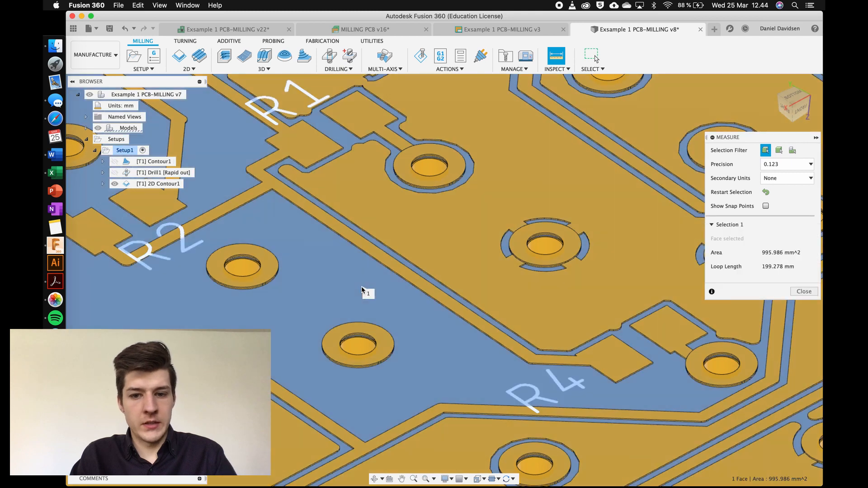
click(428, 256)
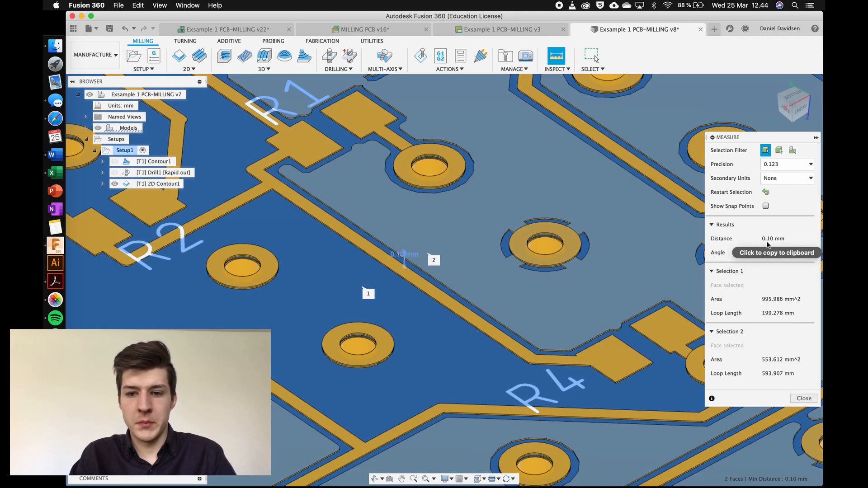
click(804, 398)
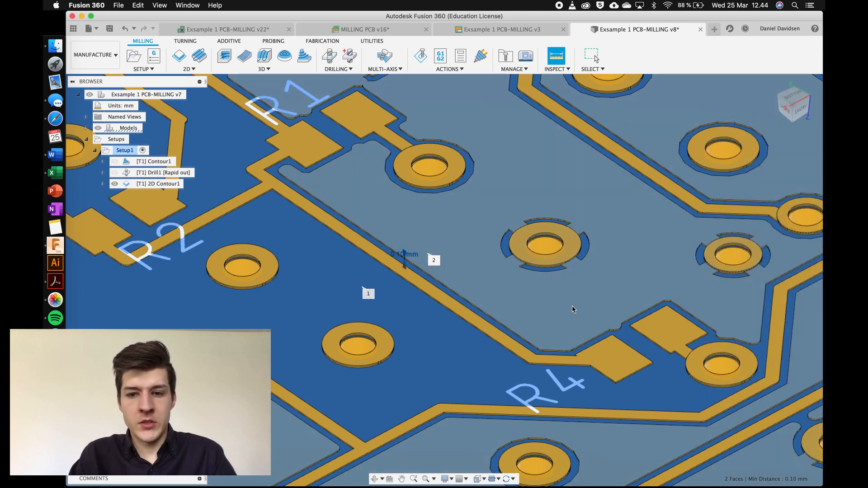
scroll(577, 302, down, 10)
scroll(663, 198, up, 3)
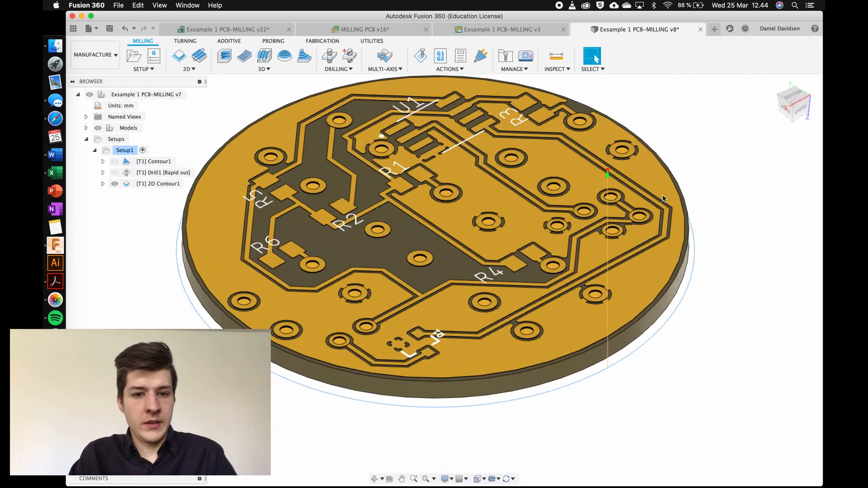